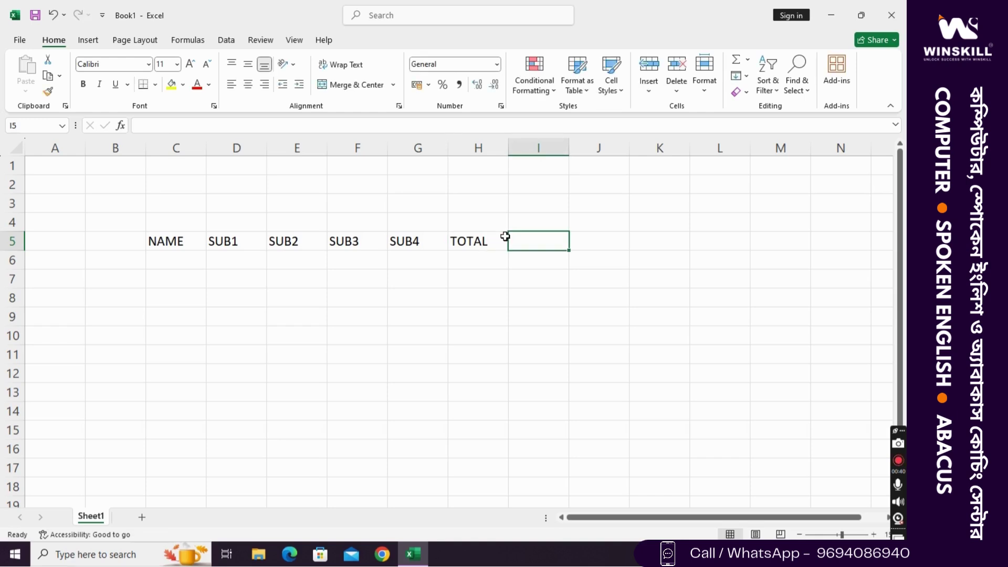
# Add the heading AVEARGE in I5 and enter the four students' names in C6:C9 under NAME.
pyautogui.write('AVEARGE')
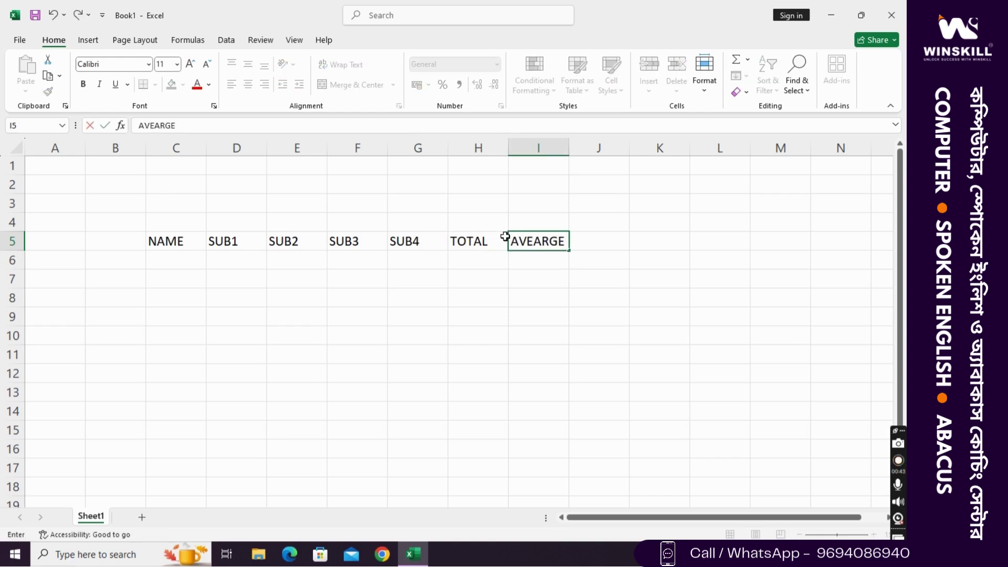
pyautogui.press('Return')
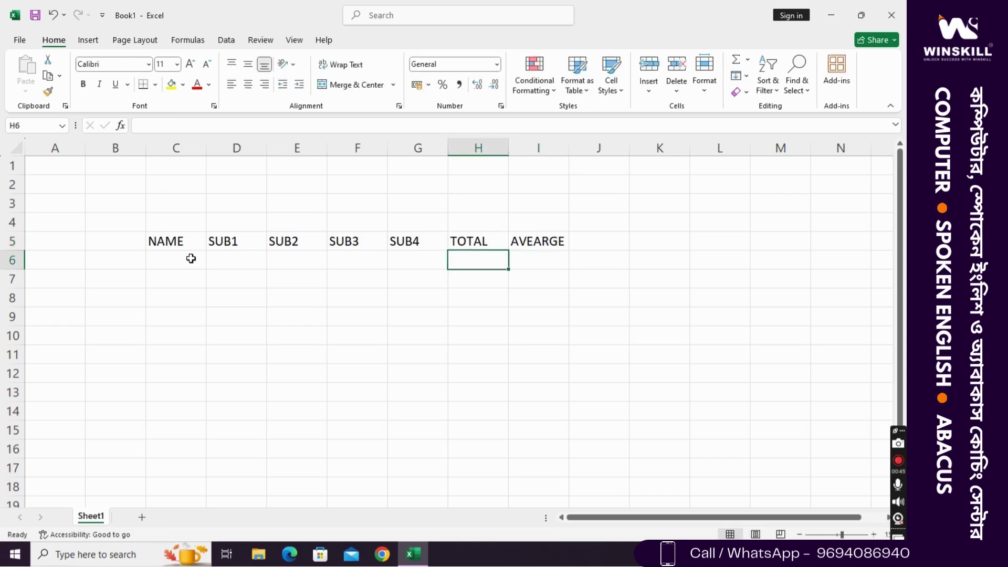
pyautogui.click(190, 258)
pyautogui.write('RAJU')
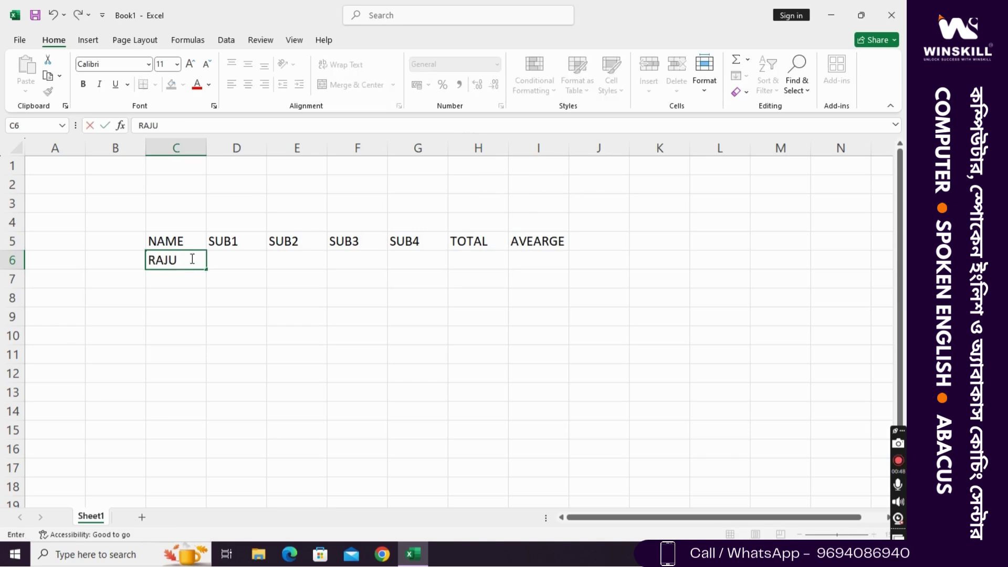
pyautogui.press('Return')
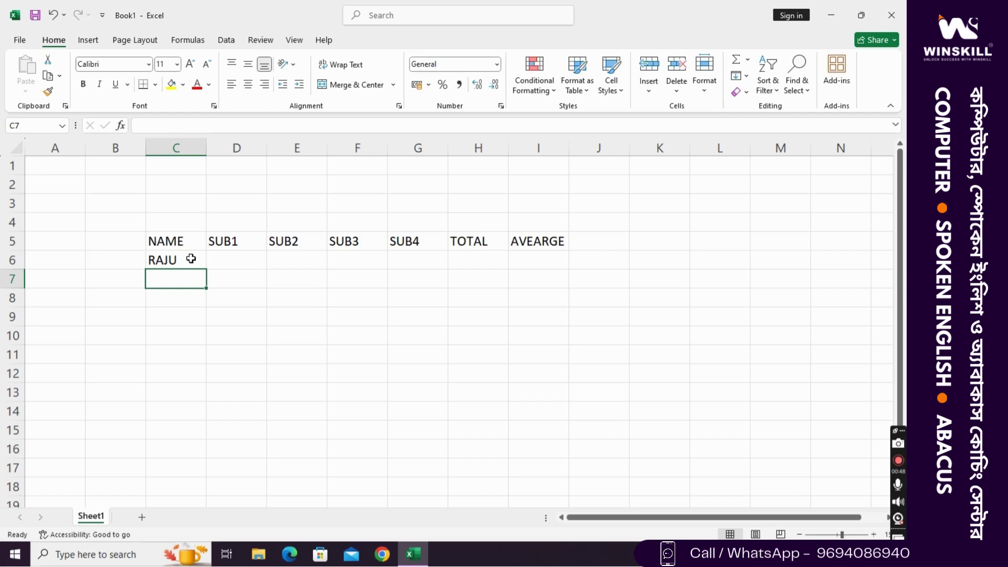
pyautogui.write('SURAJ')
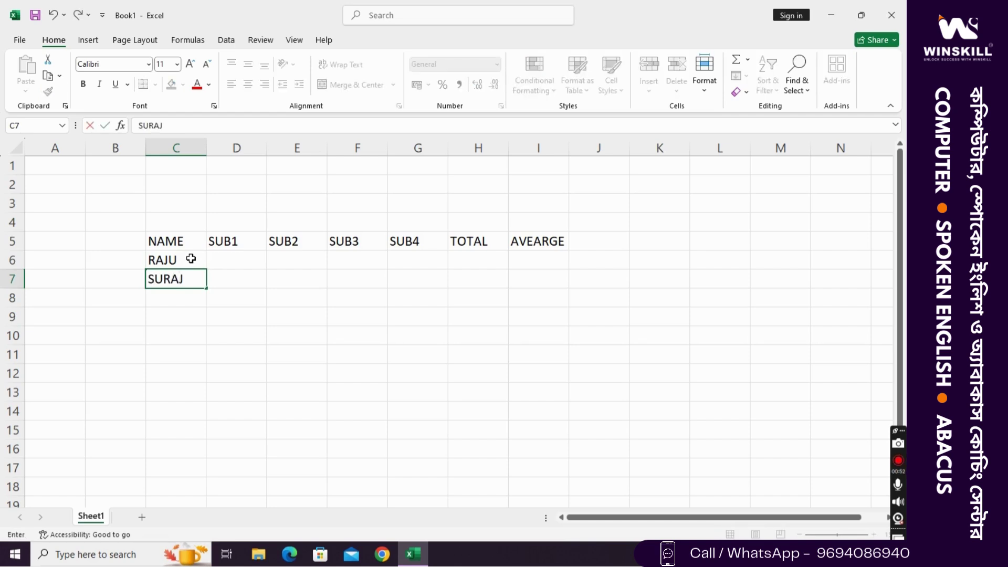
pyautogui.press('Return')
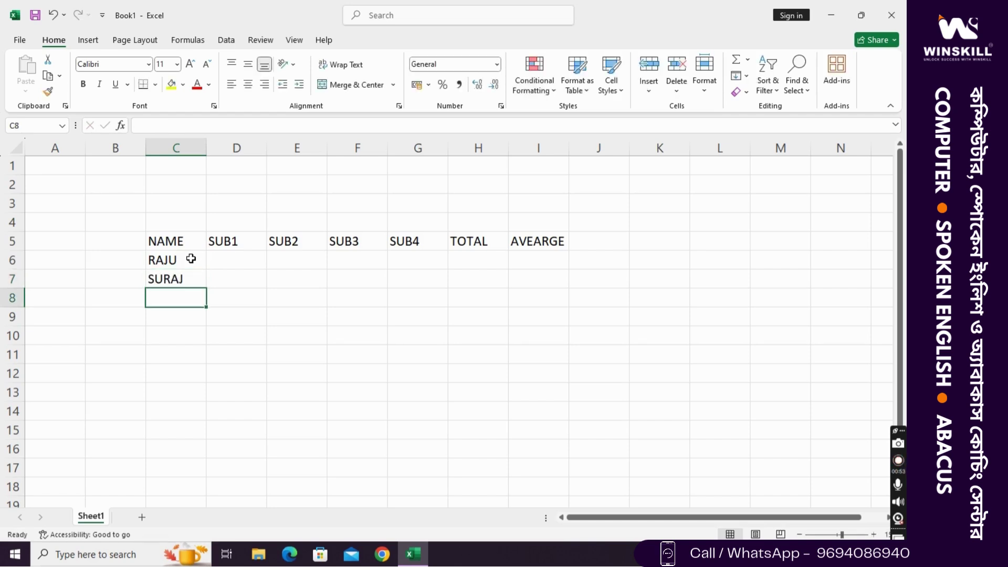
pyautogui.write('RIYA')
pyautogui.press('Return')
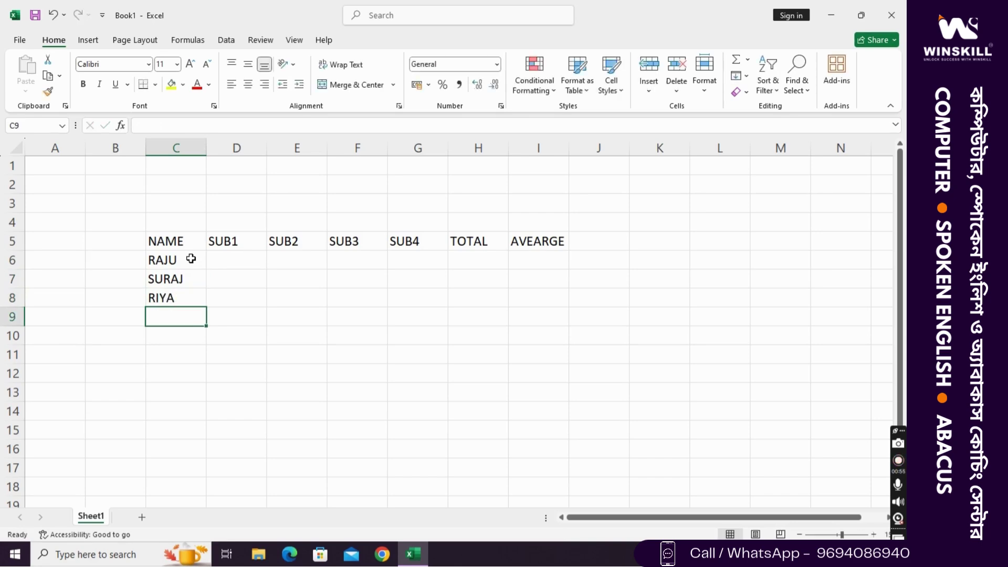
pyautogui.write('AKASH')
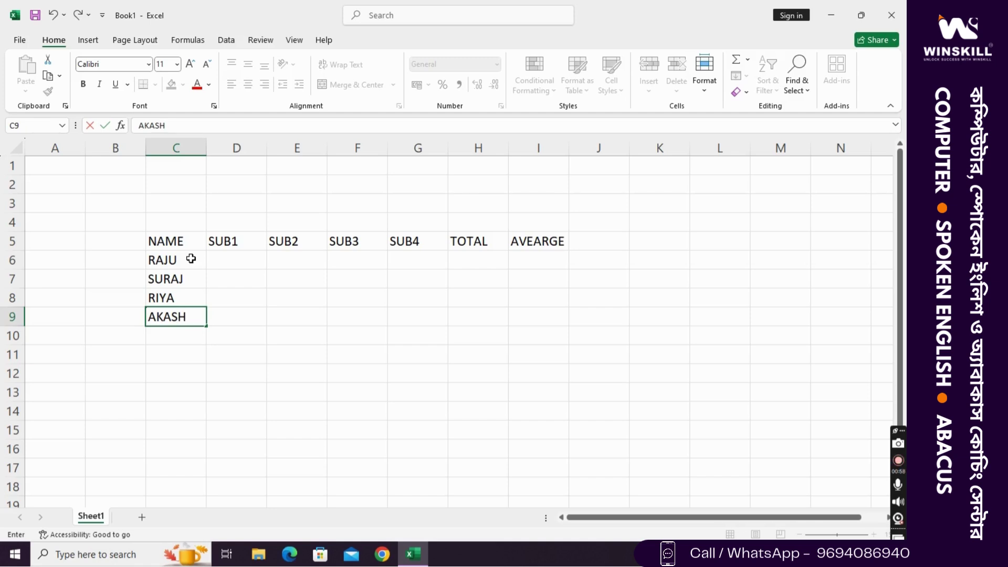
pyautogui.press('Return')
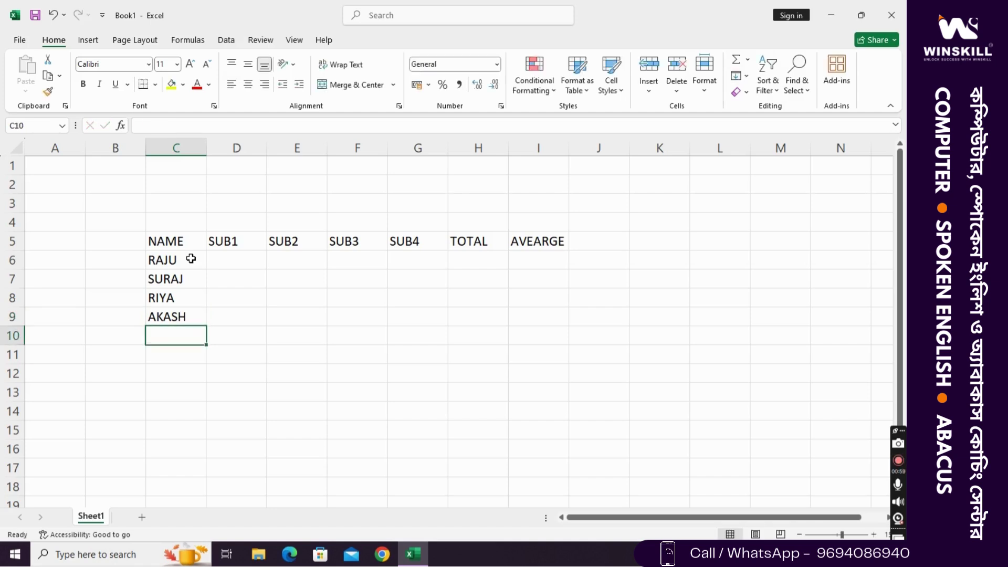
# Enter the first student's marks 75, 65, 80 and 72 for SUB1 to SUB4 in D6:G6.
pyautogui.click(216, 264)
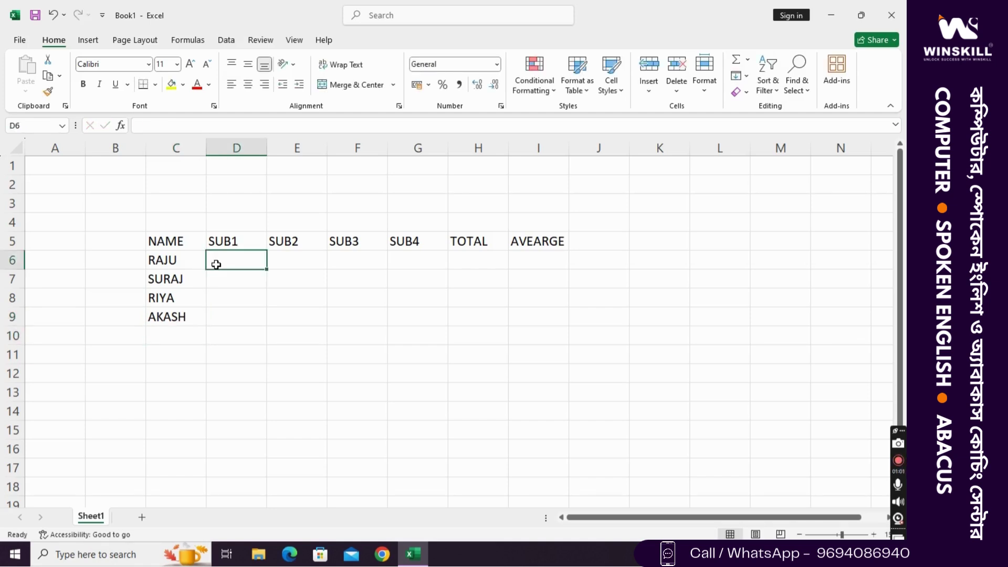
pyautogui.write('75')
pyautogui.press('Tab')
pyautogui.write('6')
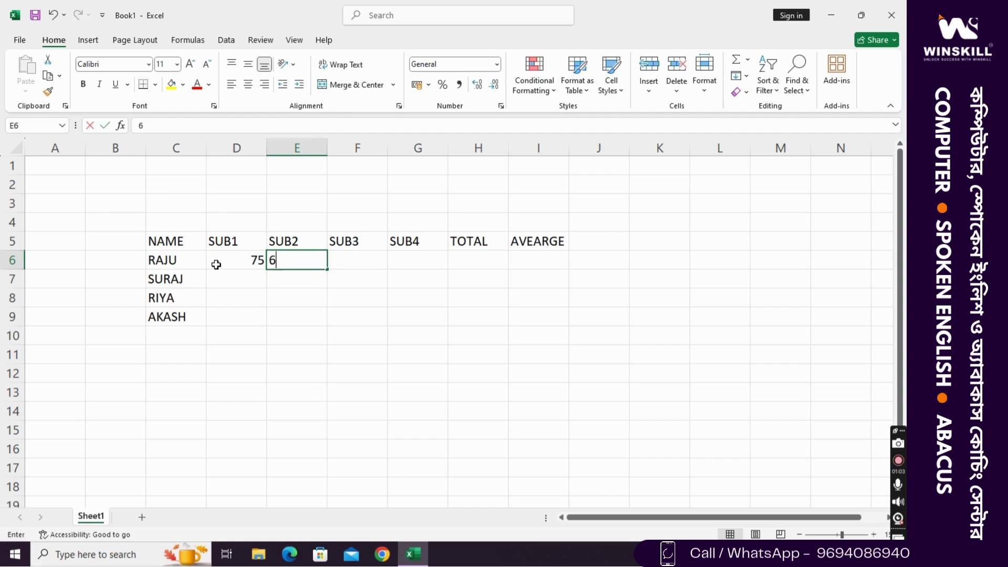
pyautogui.write('5')
pyautogui.press('Tab')
pyautogui.write('80')
pyautogui.press('Tab')
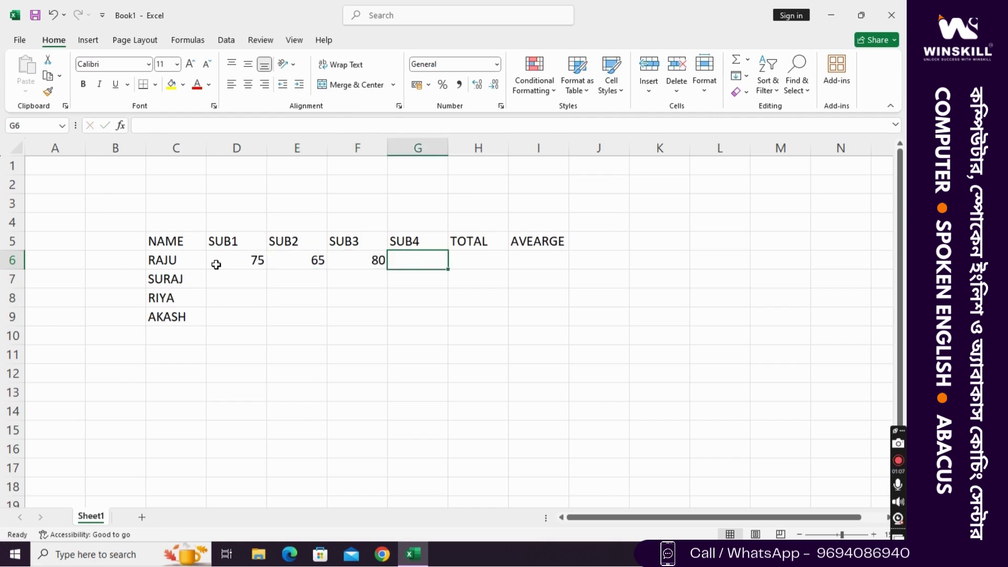
pyautogui.write('72')
pyautogui.press('Return')
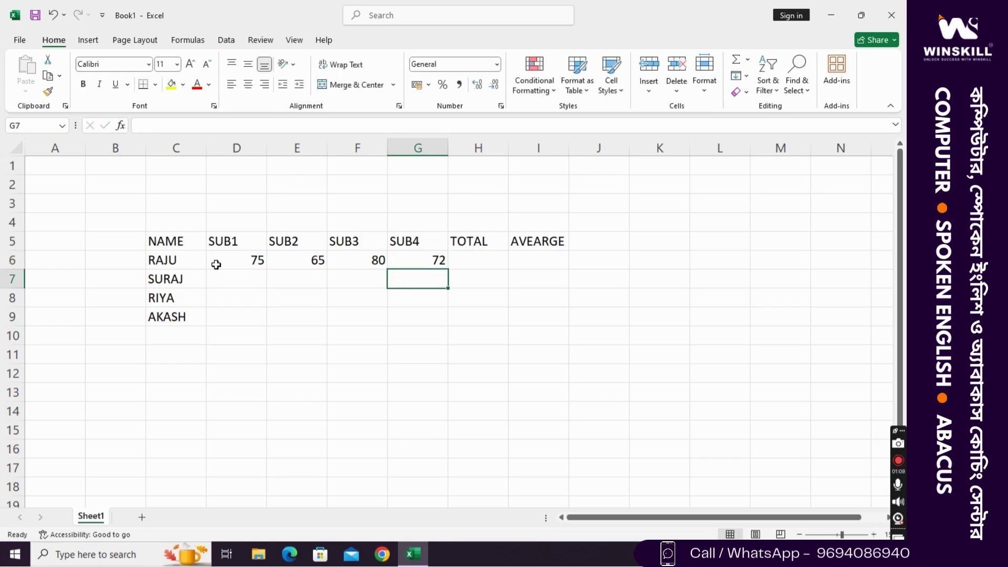
# Enter the second student's marks 60, 71, 55 and 65 for SUB1 to SUB4 in D7:G7.
pyautogui.write('65')
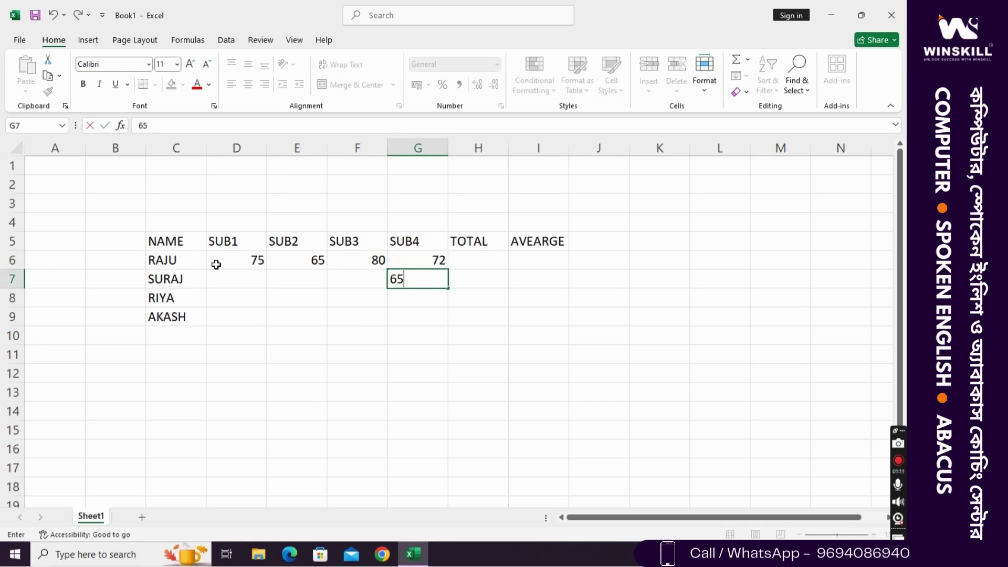
pyautogui.press('Left')
pyautogui.write('55')
pyautogui.press('Left')
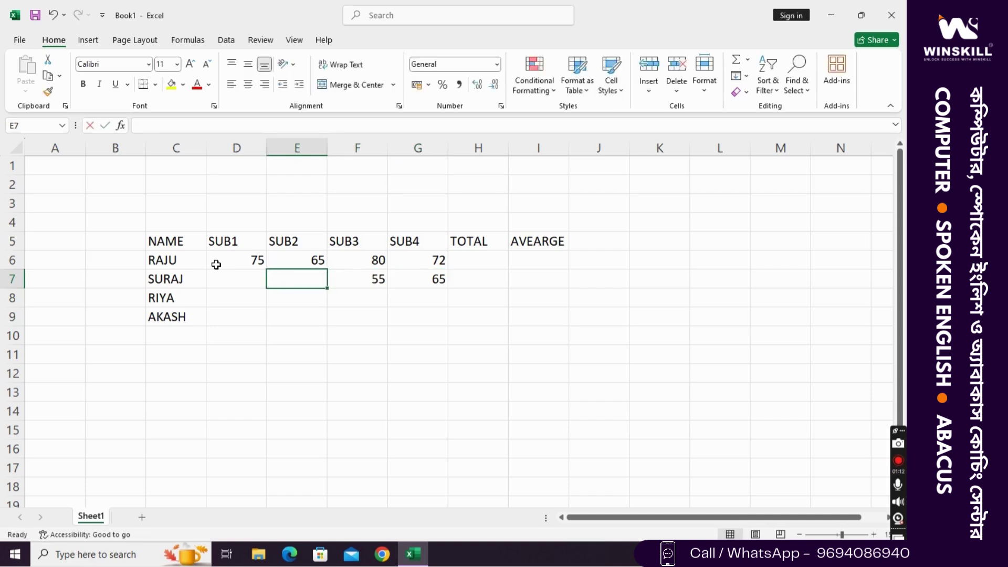
pyautogui.write('71')
pyautogui.press('Left')
pyautogui.write('60')
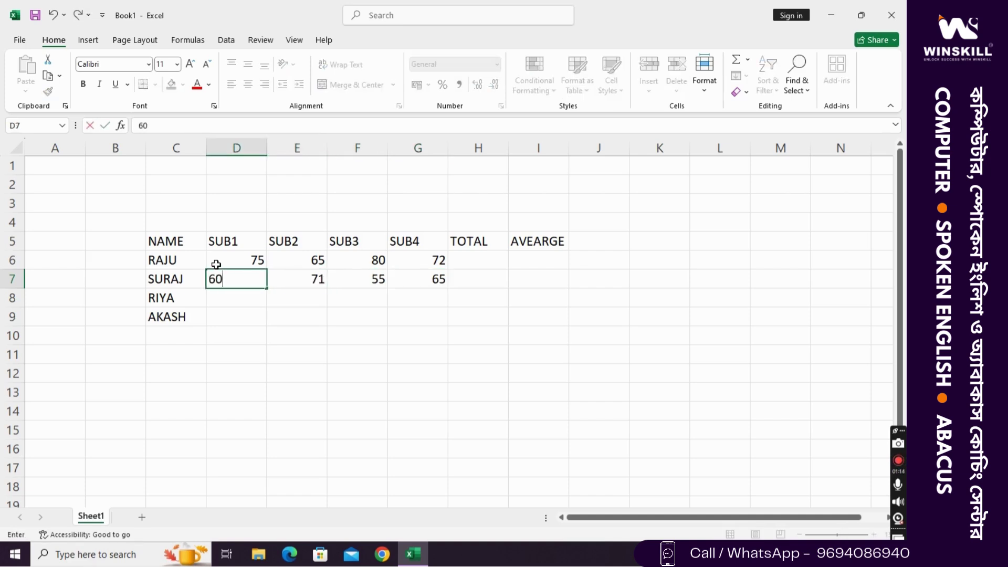
pyautogui.press('Right')
# Enter the third student's marks 80, 73, 70 and 65 for SUB1 to SUB4 in D8:G8.
pyautogui.press('Down')
pyautogui.press('Left')
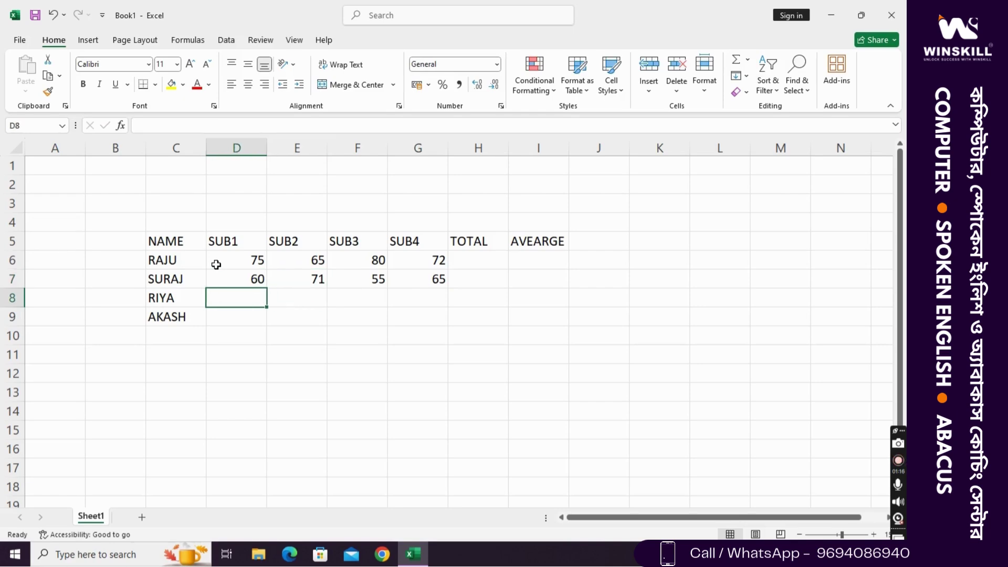
pyautogui.write('80')
pyautogui.press('Right')
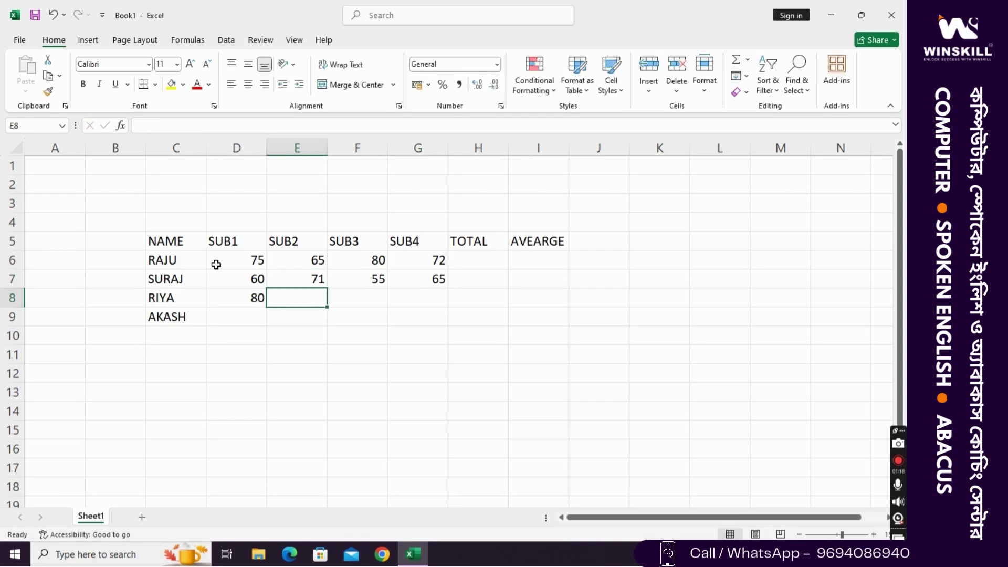
pyautogui.write('73')
pyautogui.press('Right')
pyautogui.write('70')
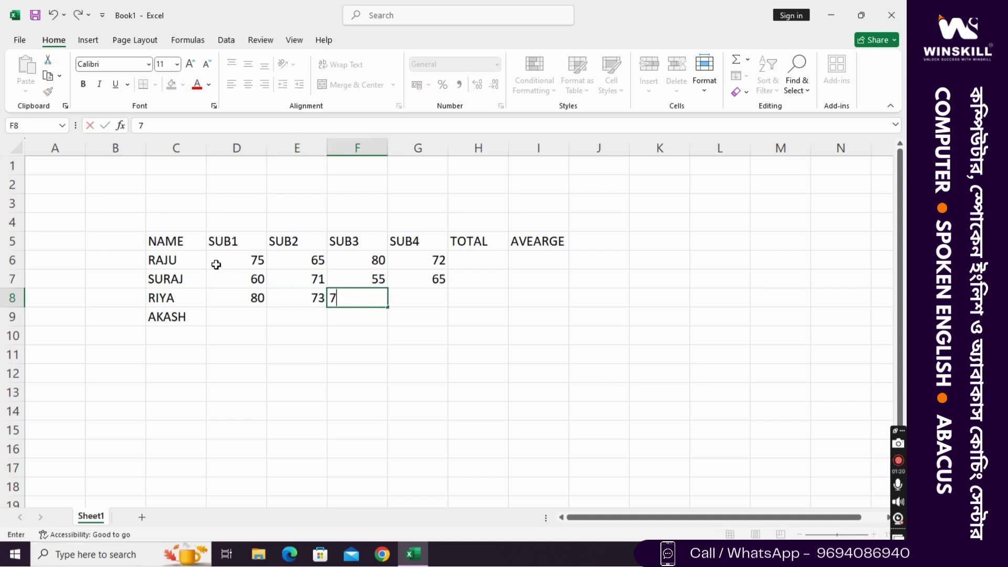
pyautogui.press('Right')
pyautogui.write('65')
pyautogui.press('Return')
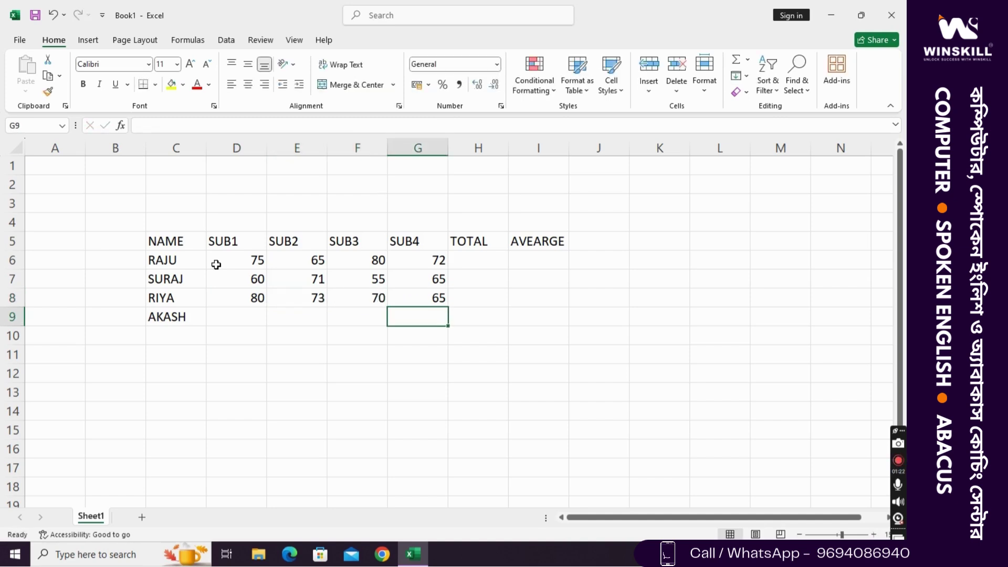
# Enter the fourth student's marks 53, 61, 48 and 50 for SUB1 to SUB4 in D9:G9.
pyautogui.write('50')
pyautogui.press('Left')
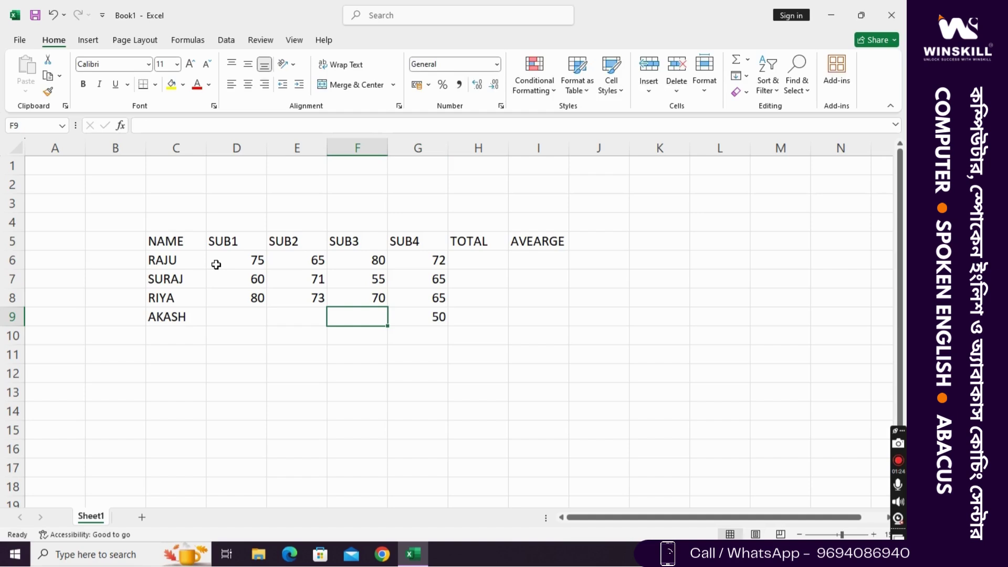
pyautogui.write('48')
pyautogui.press('Left')
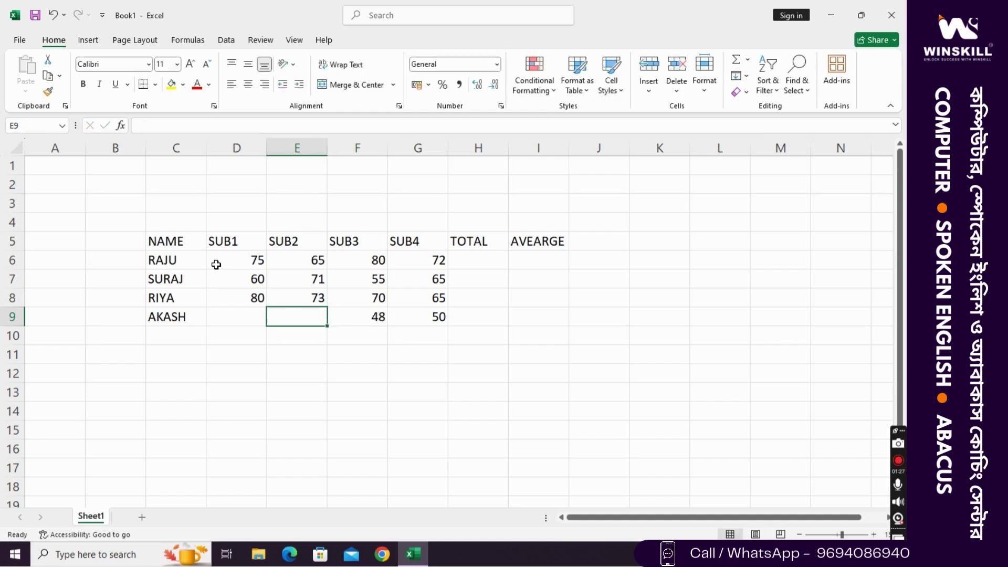
pyautogui.write('61')
pyautogui.press('Left')
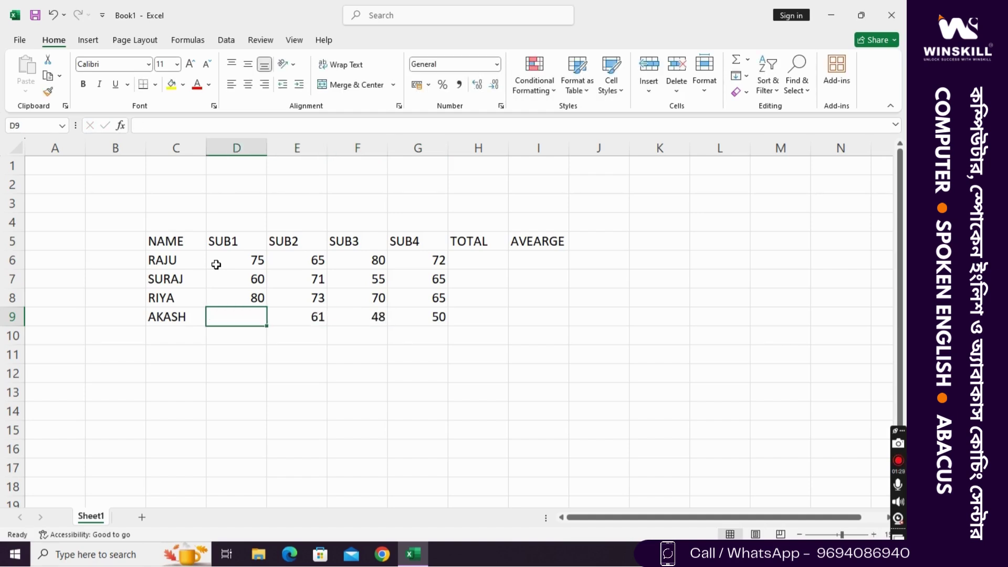
pyautogui.write('53')
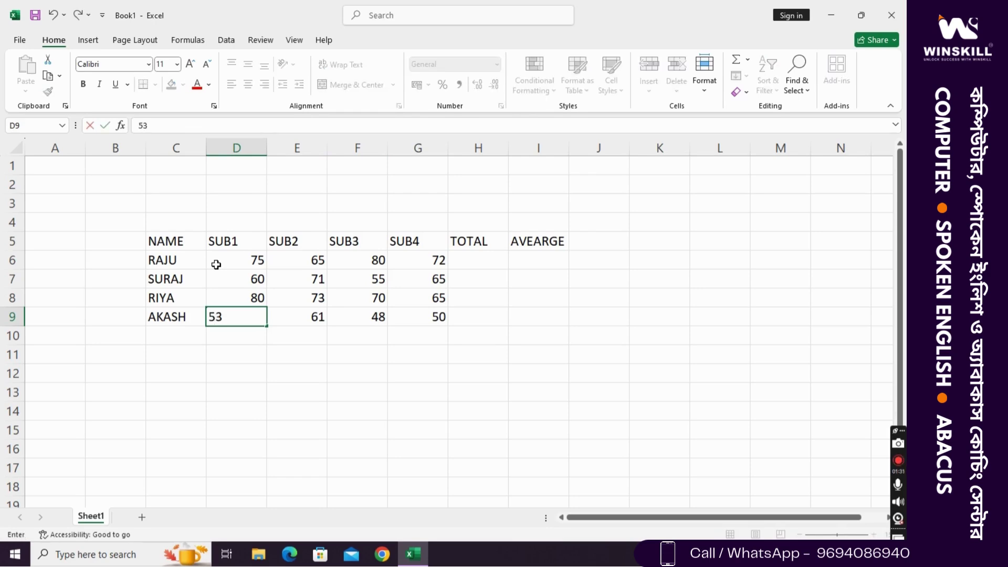
pyautogui.press('Right')
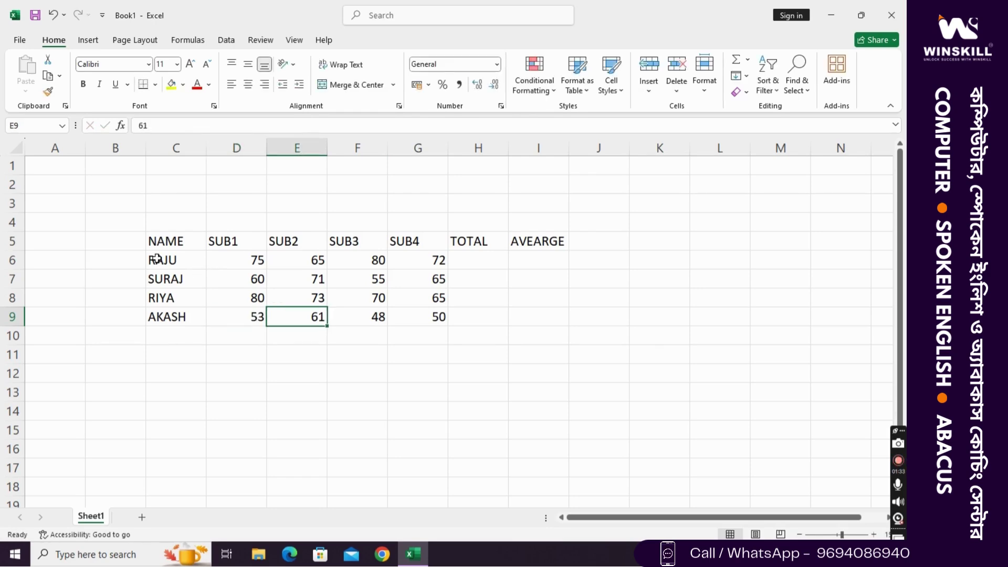
# Apply All Borders to the whole marks table, C5:I9.
pyautogui.moveTo(162, 241); pyautogui.dragTo(556, 315)
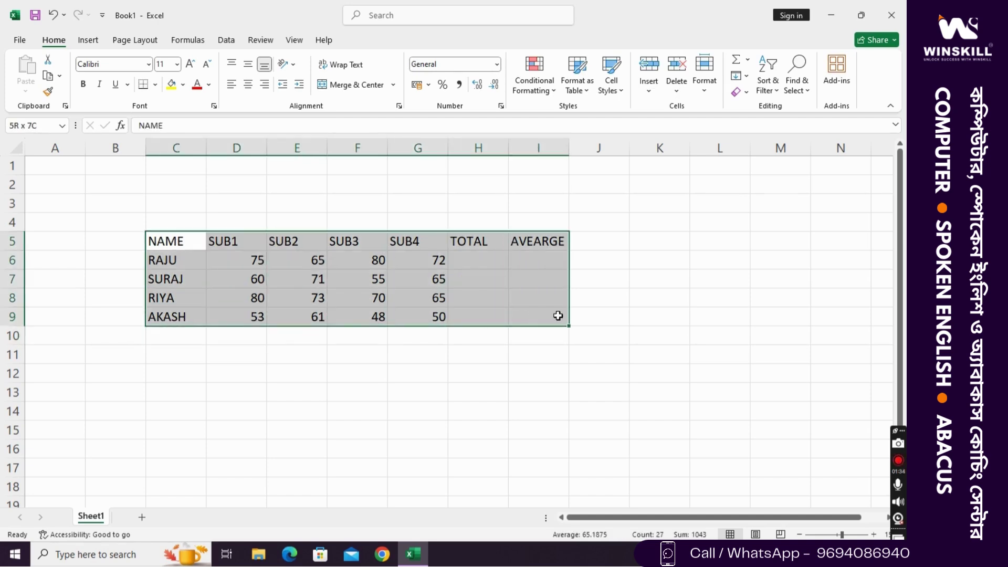
pyautogui.click(155, 84)
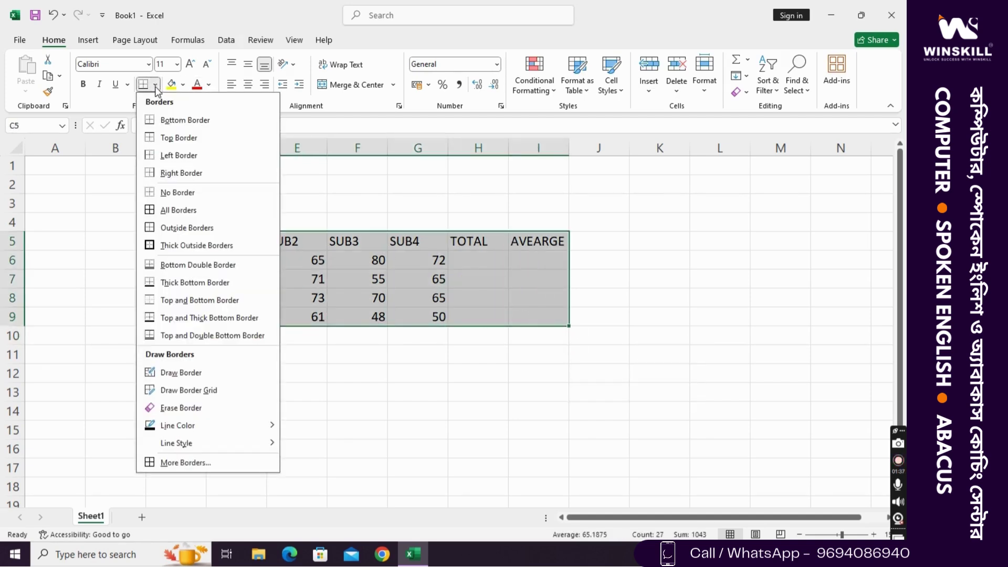
pyautogui.click(162, 210)
# Make the table's heading row, C5:I5, bold.
pyautogui.moveTo(180, 242); pyautogui.dragTo(546, 242)
pyautogui.hotkey('ctrl', 'b')
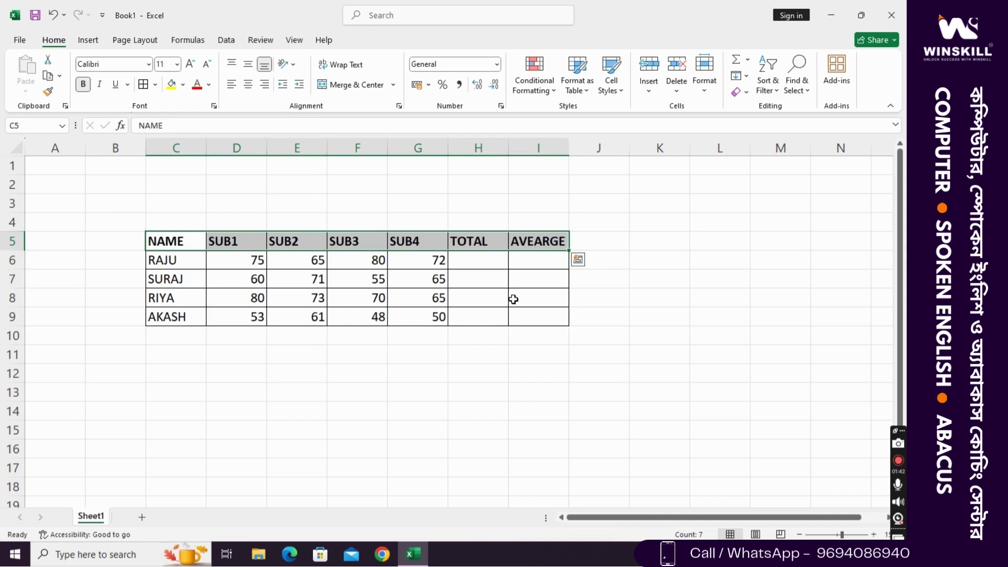
pyautogui.click(513, 299)
# Use AutoSum's Sum function on D6:G6 to fill the first student's TOTAL in H6.
pyautogui.click(255, 278)
pyautogui.moveTo(252, 260); pyautogui.dragTo(412, 264)
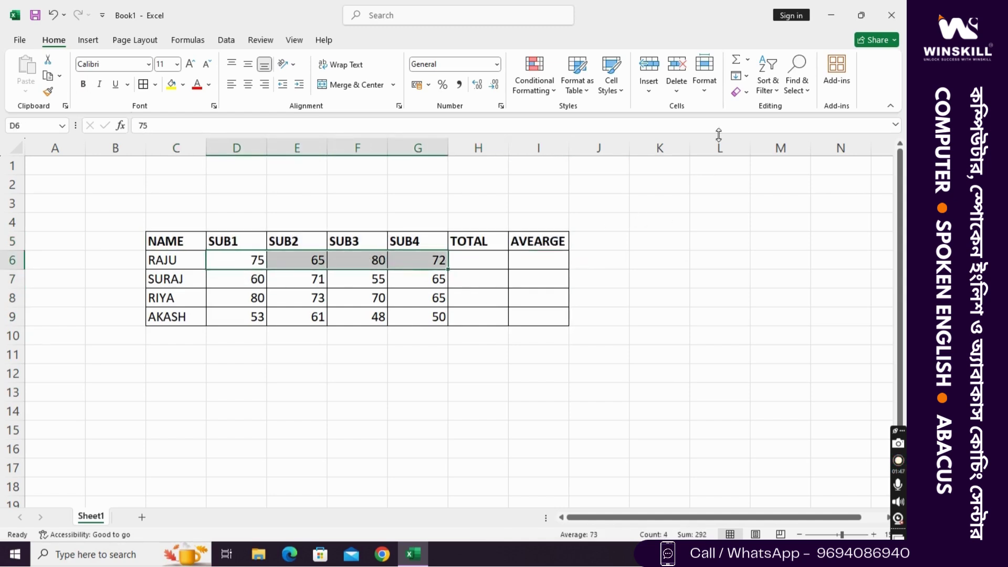
pyautogui.click(748, 60)
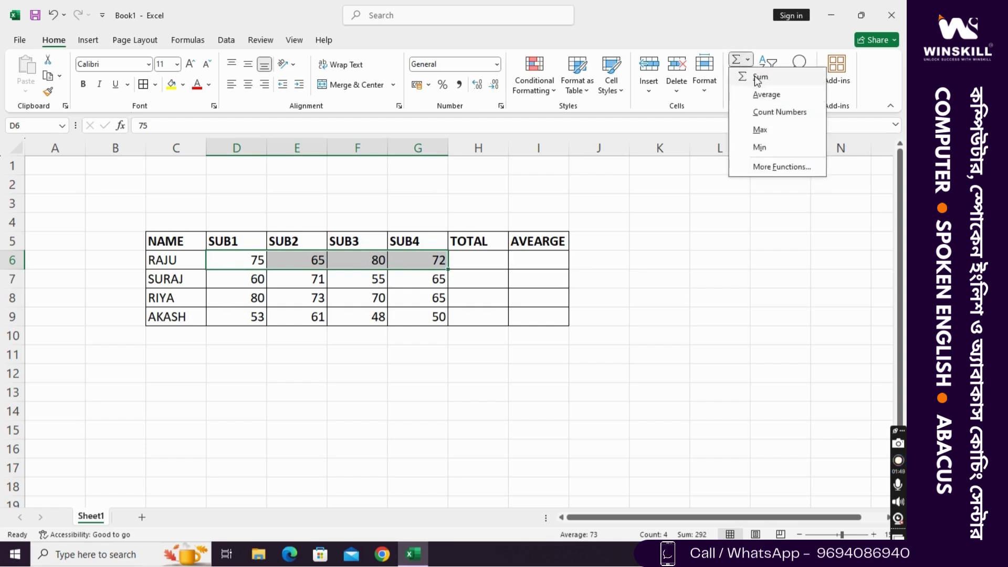
pyautogui.click(758, 78)
# Use AutoSum's Average function on D6:G6 to fill the first student's average in I6.
pyautogui.moveTo(255, 261); pyautogui.dragTo(411, 261)
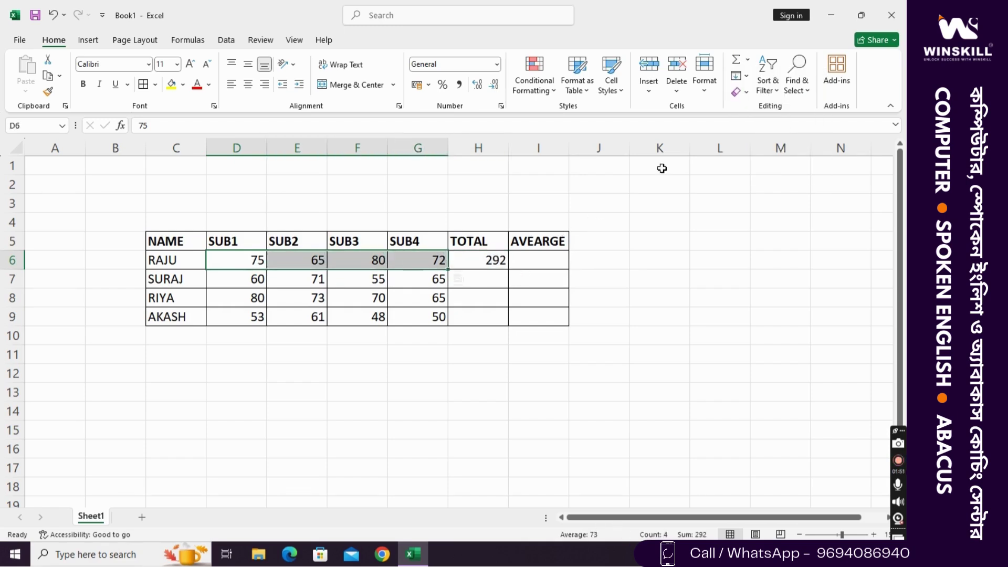
pyautogui.click(747, 59)
pyautogui.click(766, 95)
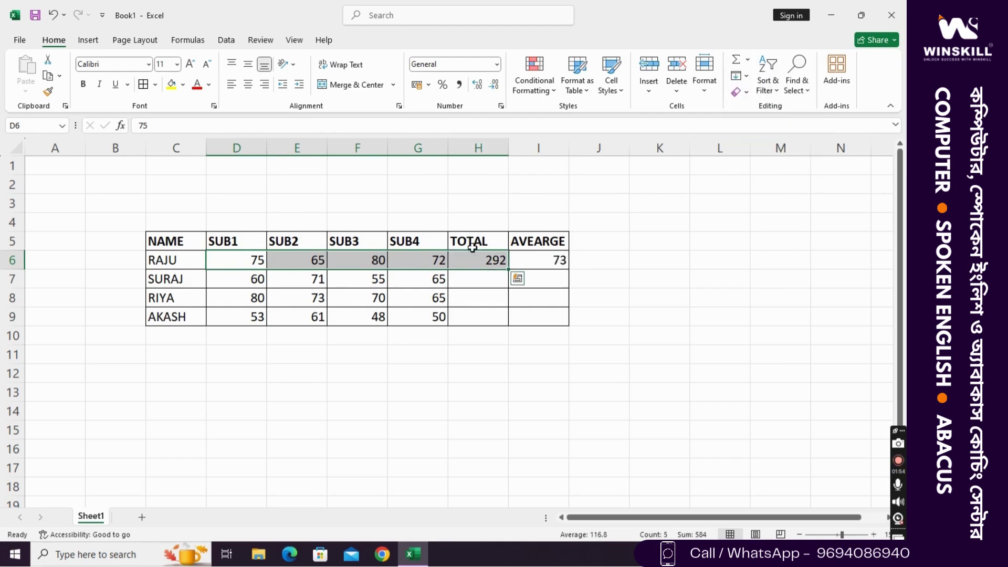
# Copy the total and average formulas from H6:I6 down to row 9 for the remaining students.
pyautogui.moveTo(490, 259); pyautogui.dragTo(531, 260)
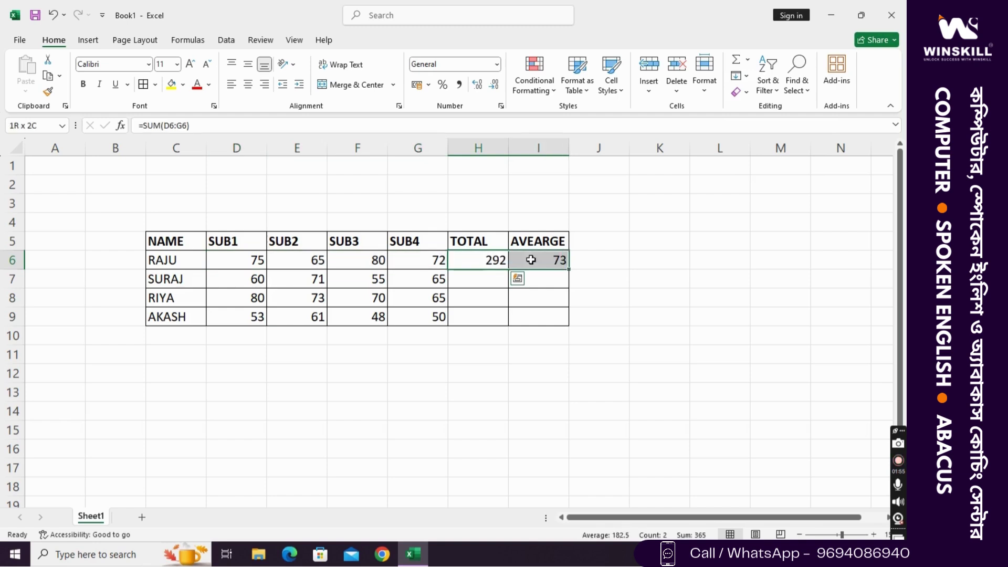
pyautogui.doubleClick(568, 269)
pyautogui.click(644, 319)
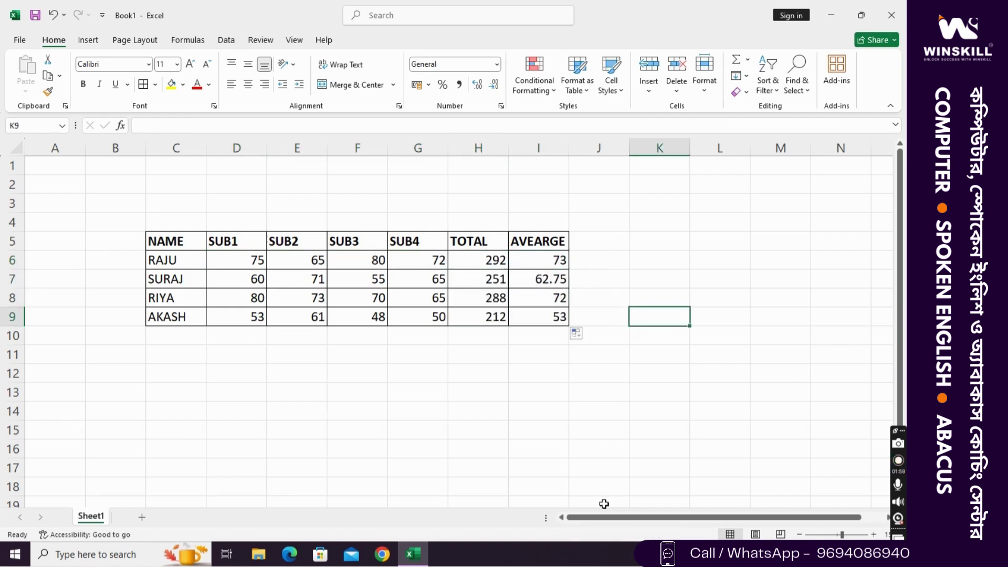
pyautogui.click(542, 405)
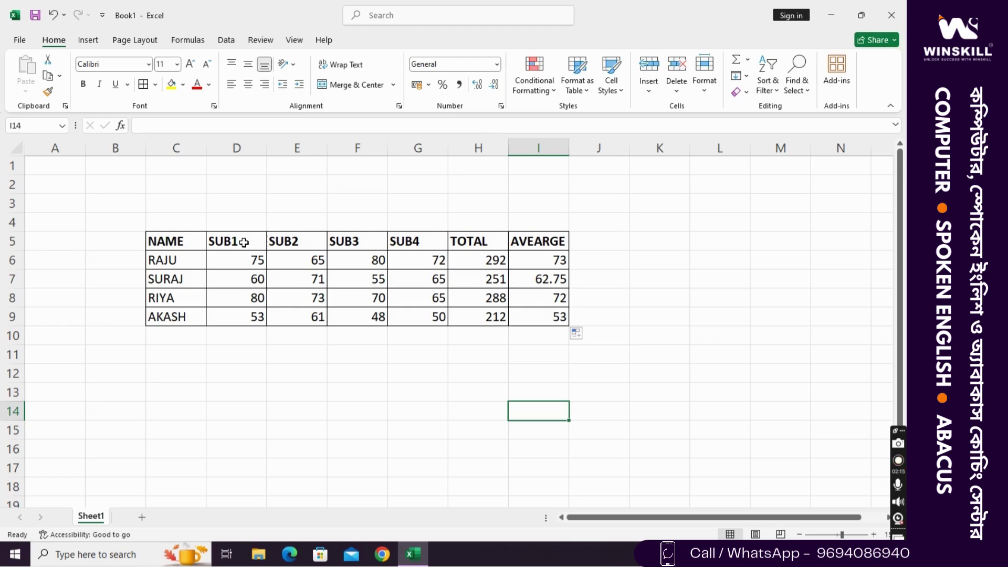
# Insert a 2-D clustered column chart from the whole marks table, C5:I9.
pyautogui.click(317, 271)
pyautogui.click(195, 238)
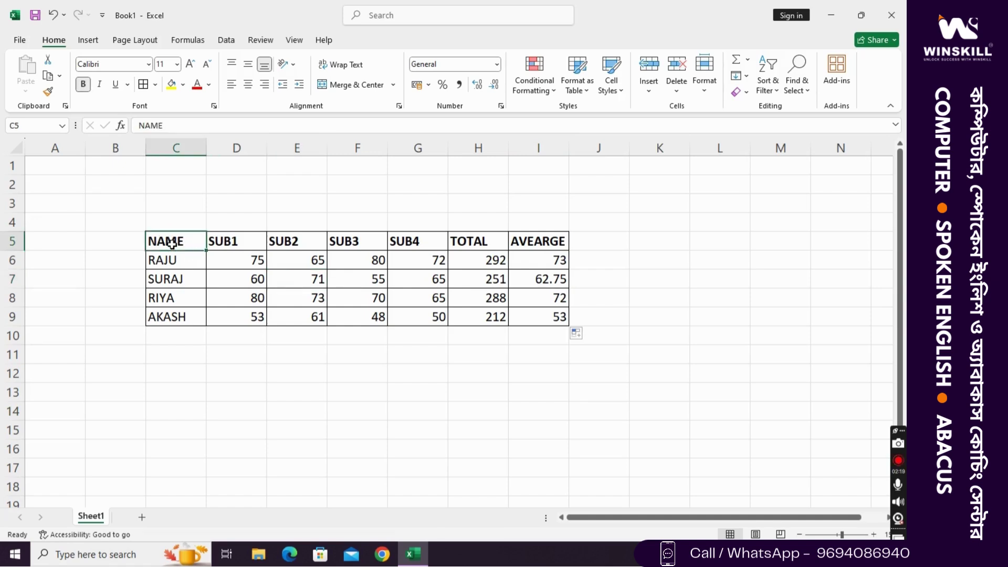
pyautogui.moveTo(173, 243); pyautogui.dragTo(553, 315)
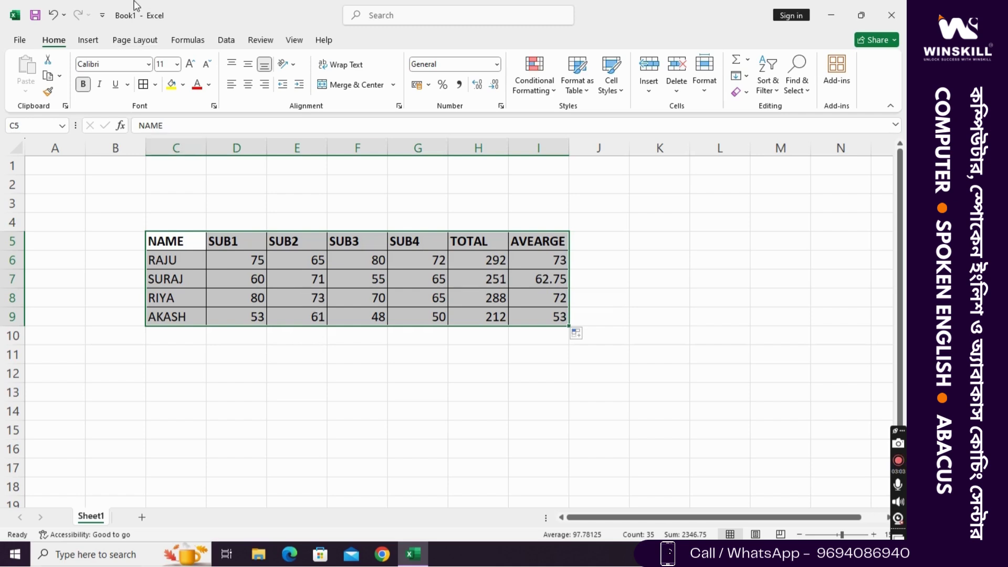
pyautogui.click(87, 41)
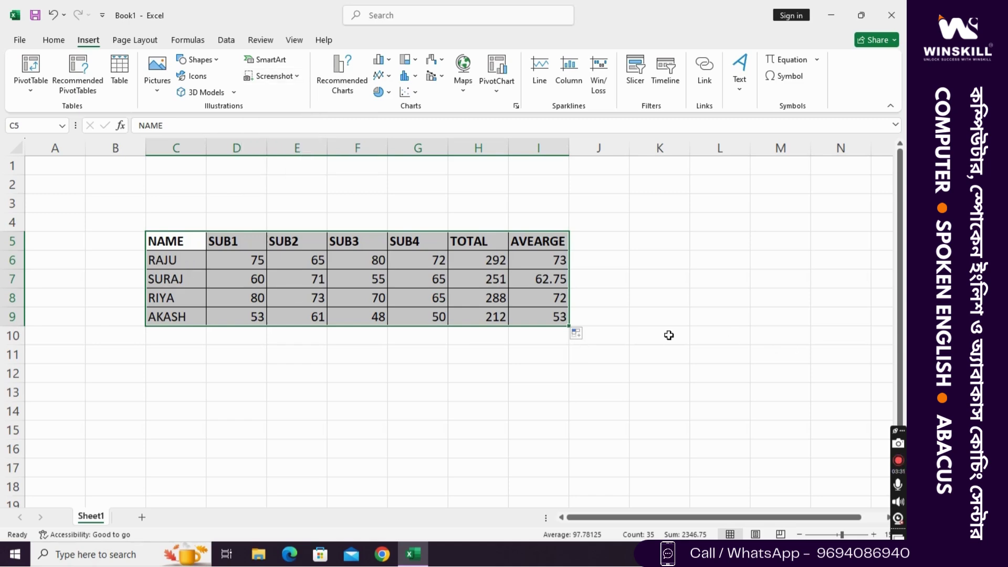
pyautogui.click(395, 62)
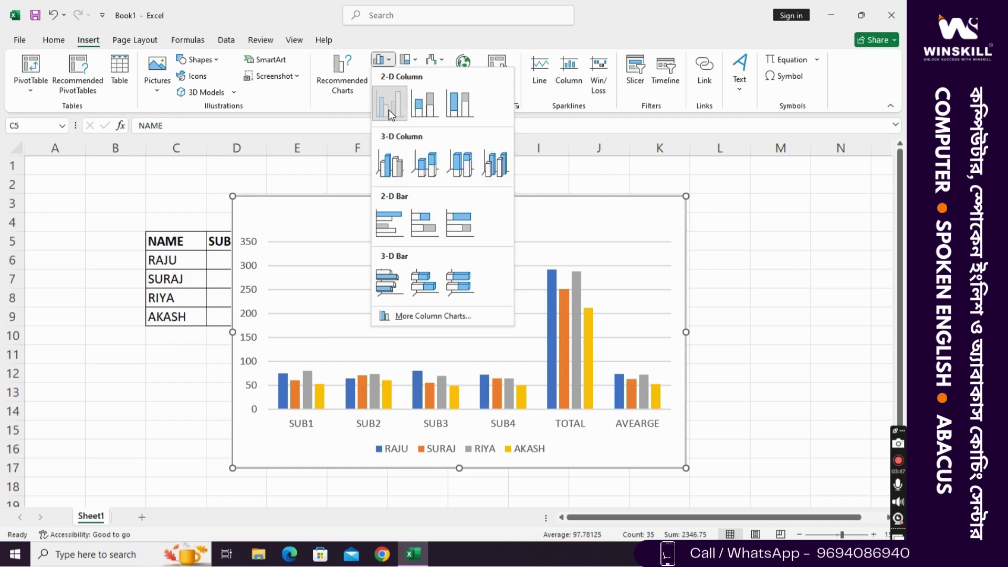
pyautogui.click(389, 109)
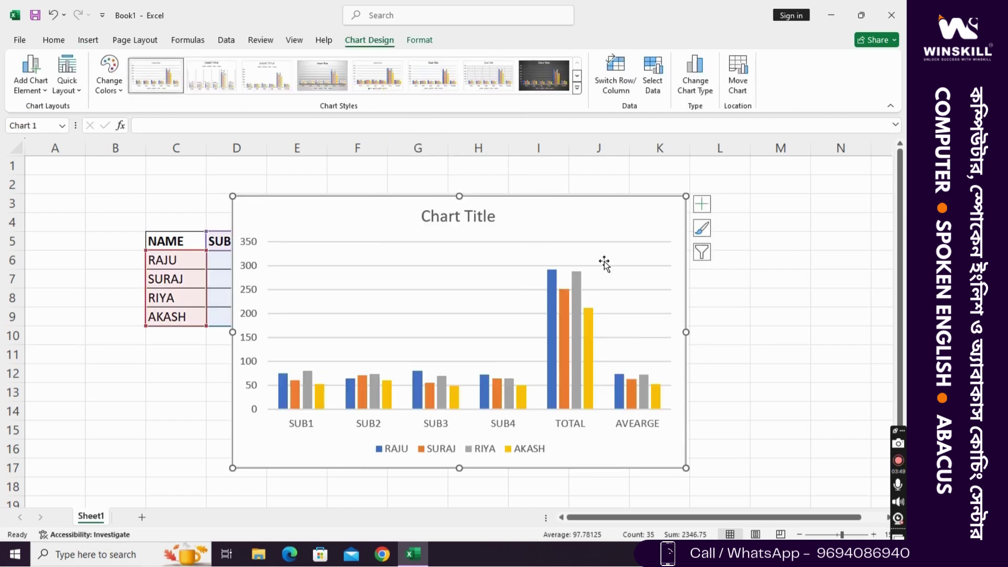
# Move the column chart directly below the marks table so it starts at row 10 and leaves the data uncovered.
pyautogui.scroll(-2, 603, 266)
pyautogui.scroll(2, 607, 231)
pyautogui.moveTo(591, 223); pyautogui.dragTo(621, 341)
pyautogui.scroll(-8, 666, 294)
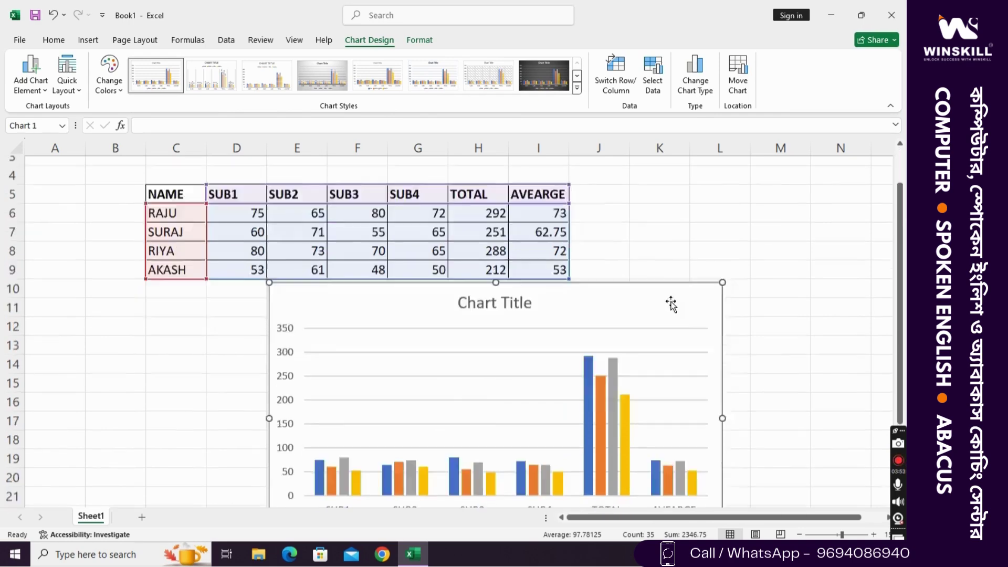
pyautogui.scroll(7, 666, 290)
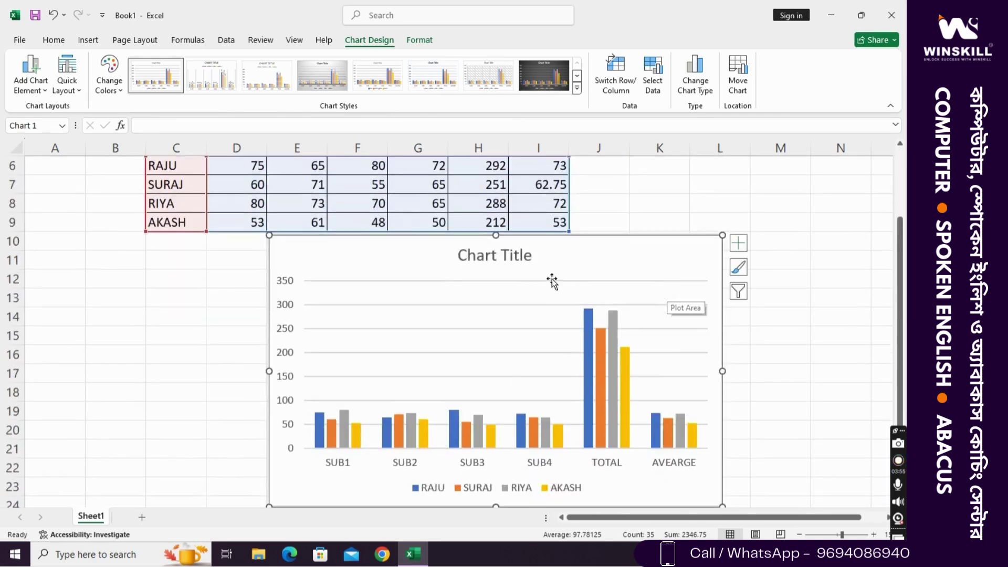
pyautogui.moveTo(571, 254)
pyautogui.mouseDown()
pyautogui.moveTo(326, 287)
pyautogui.moveTo(719, 202)
pyautogui.moveTo(518, 281)
pyautogui.moveTo(534, 255)
pyautogui.moveTo(557, 259)
pyautogui.mouseUp()
pyautogui.scroll(-1, 520, 287)
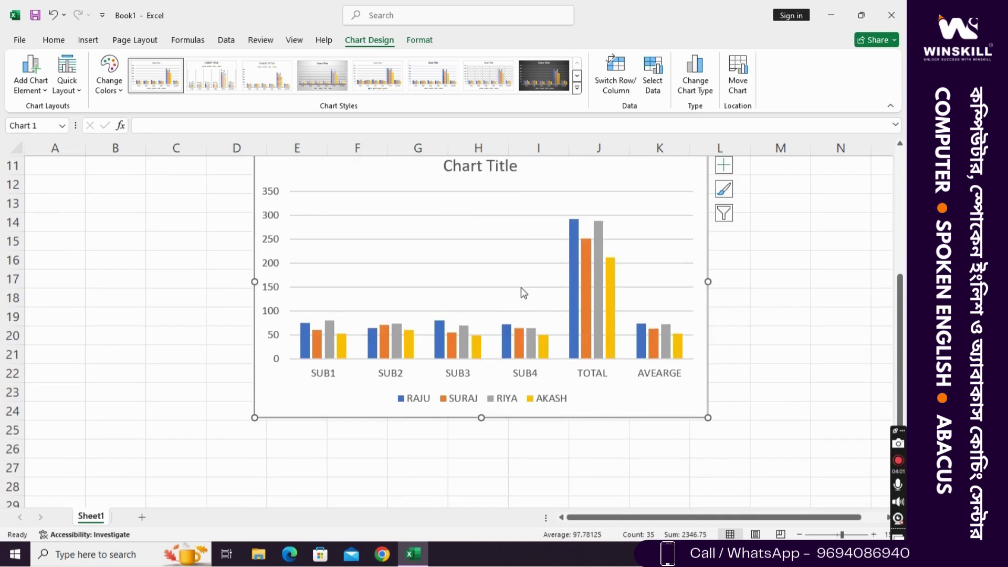
pyautogui.scroll(2, 521, 288)
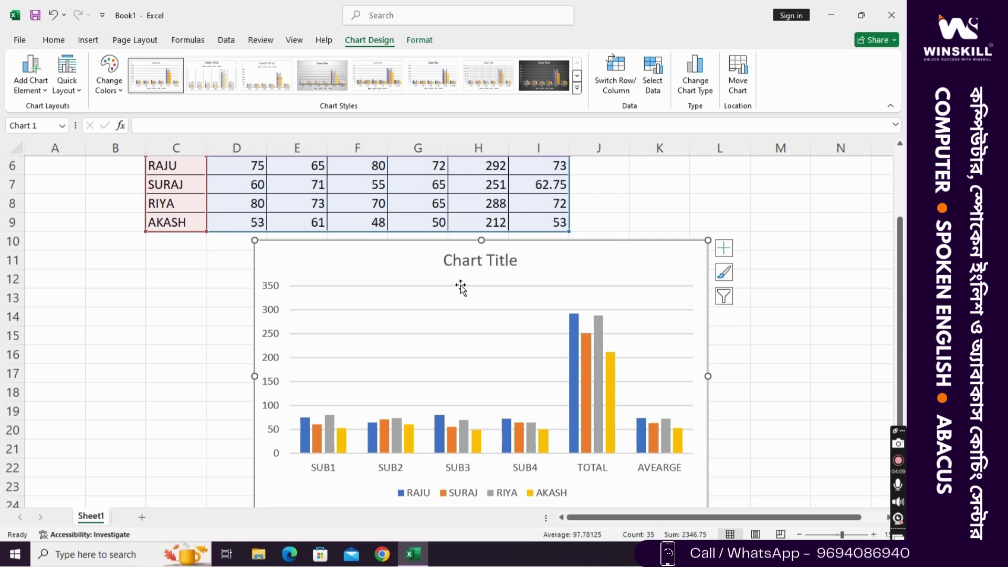
pyautogui.click(464, 267)
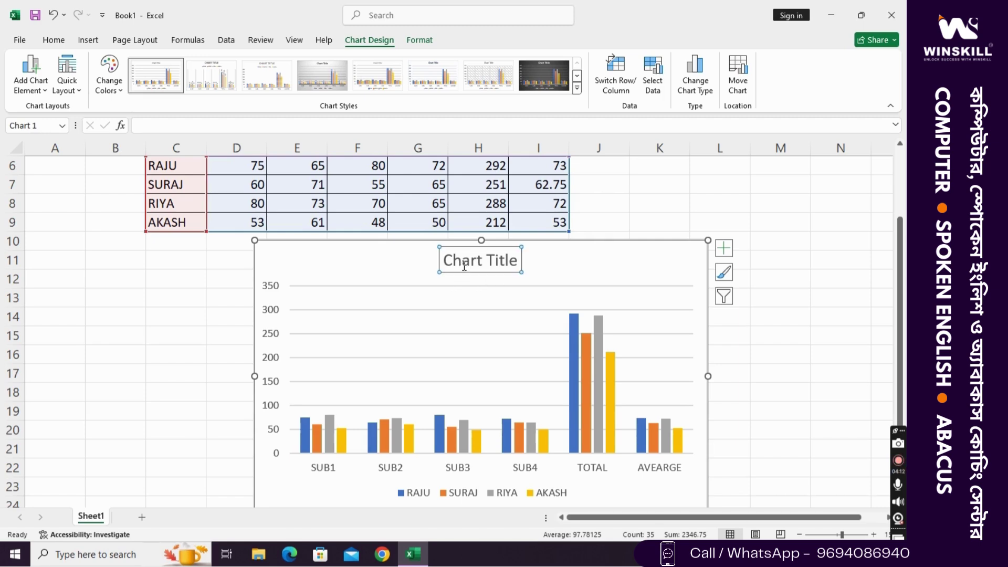
pyautogui.write('sURAJ')
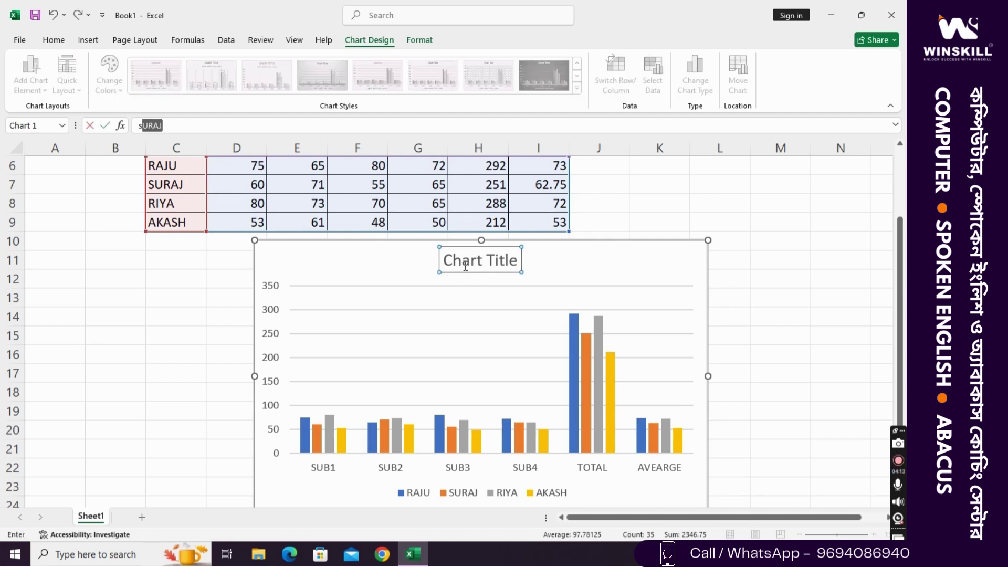
pyautogui.press('Escape')
# Replace the column chart's placeholder title text with "Students Data".
pyautogui.doubleClick(468, 276)
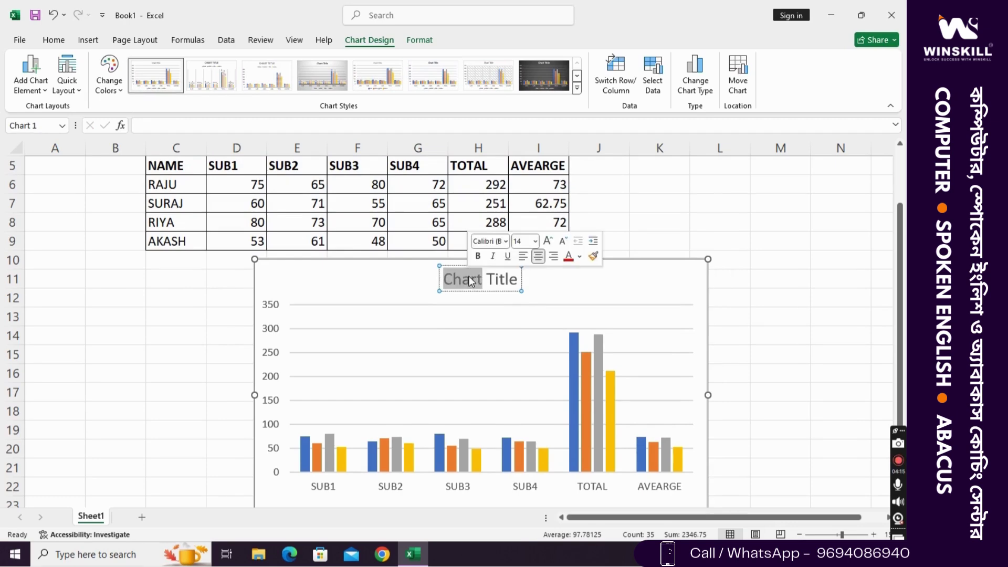
pyautogui.click(507, 277)
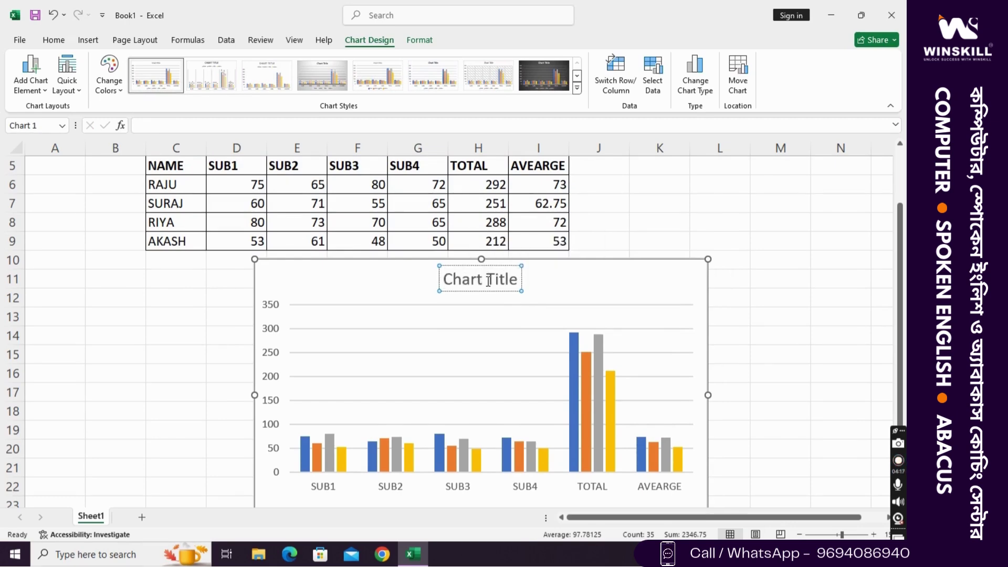
pyautogui.moveTo(517, 275); pyautogui.dragTo(420, 285)
pyautogui.write('STUDENTS')
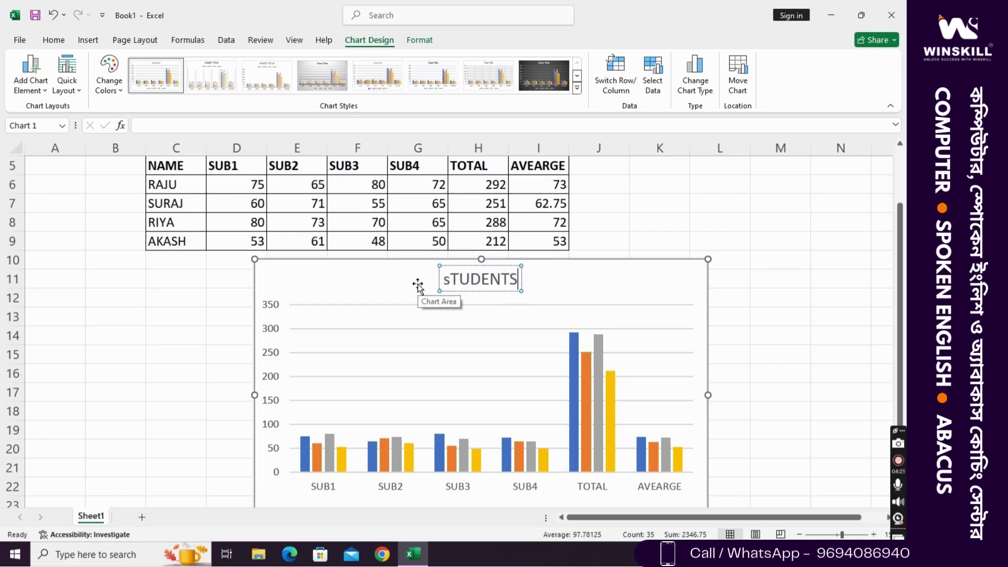
pyautogui.press('BackSpace')
pyautogui.press('BackSpace')
pyautogui.press('BackSpace')
pyautogui.press('BackSpace')
pyautogui.press('BackSpace')
pyautogui.press('BackSpace')
pyautogui.press('BackSpace')
pyautogui.press('BackSpace')
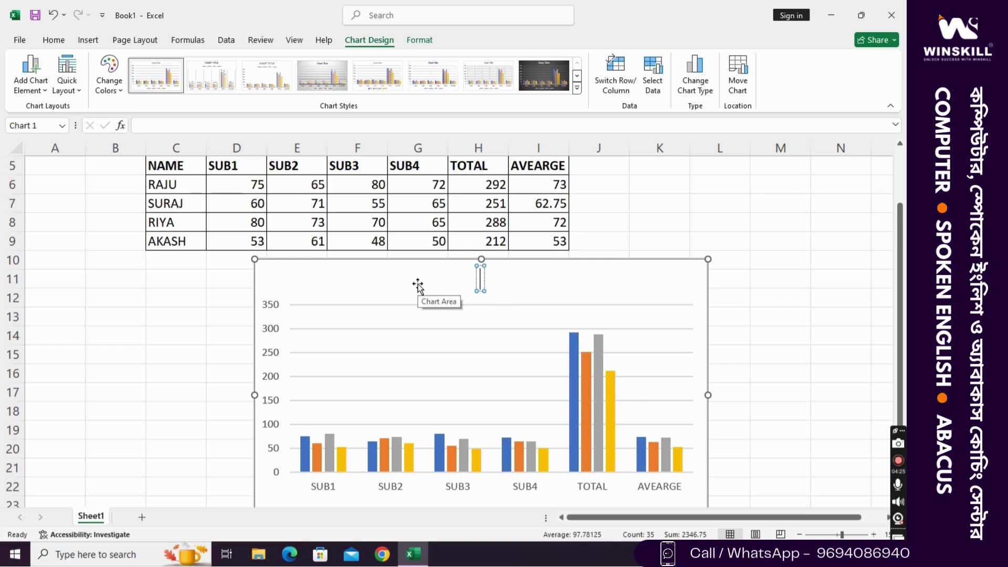
pyautogui.write('Students')
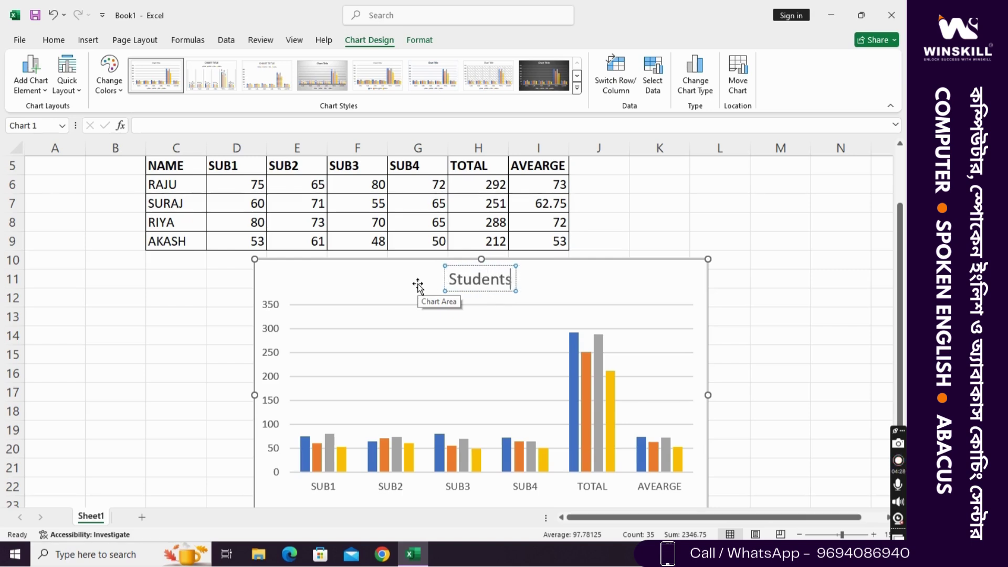
pyautogui.write(' Data')
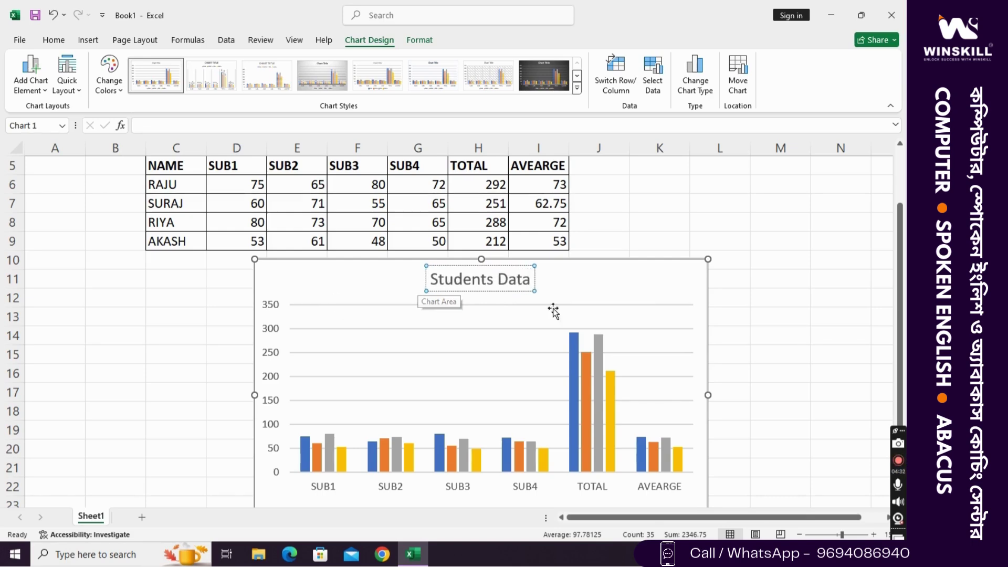
pyautogui.click(781, 239)
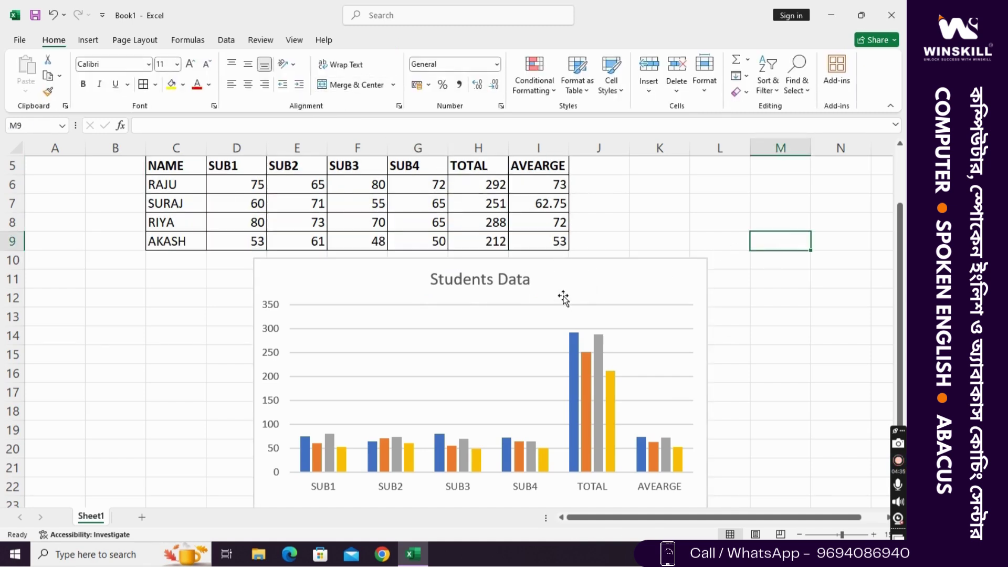
# Apply the dark chart design Style 12 to the Students Data column chart.
pyautogui.click(564, 270)
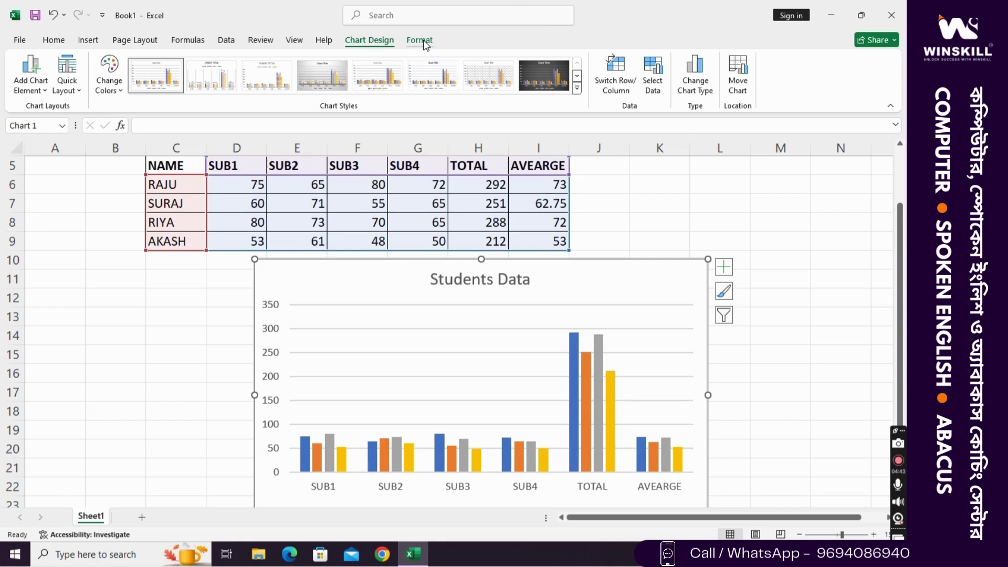
pyautogui.click(744, 225)
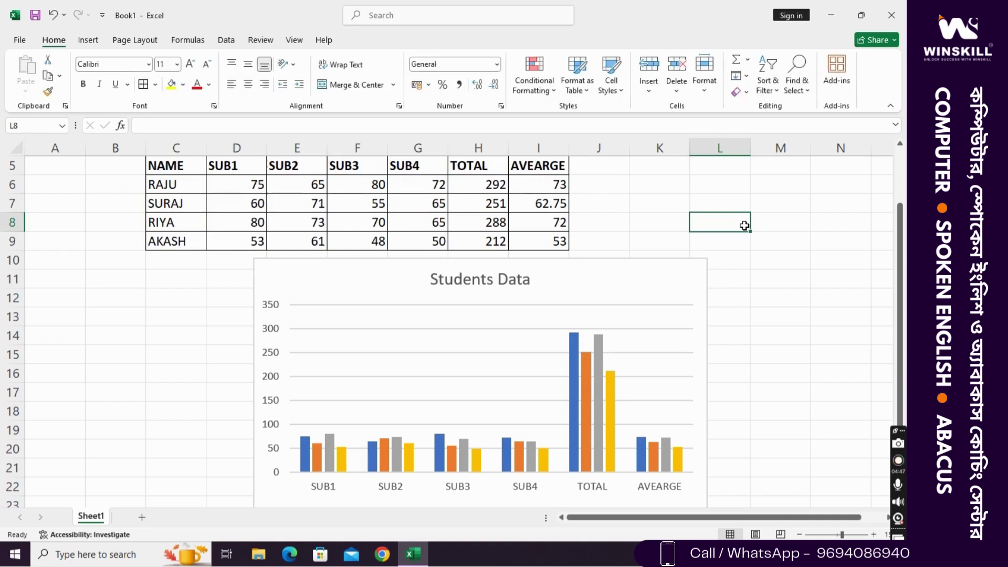
pyautogui.click(621, 281)
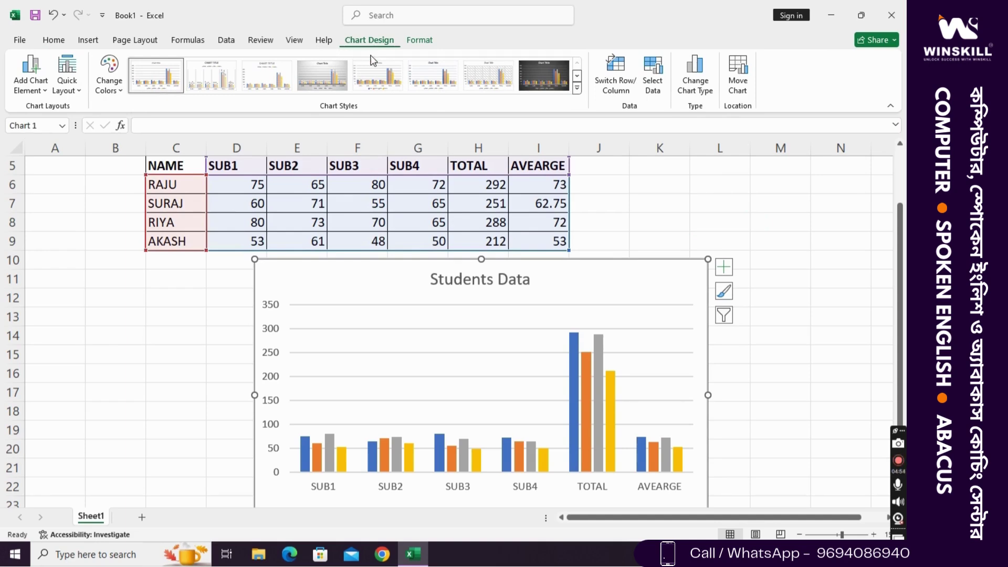
pyautogui.click(579, 89)
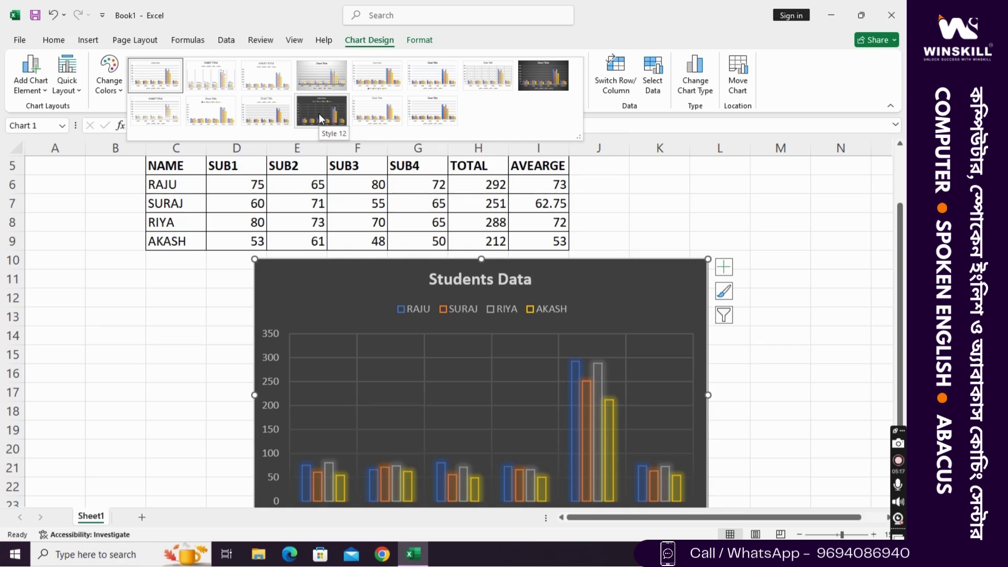
pyautogui.click(319, 114)
pyautogui.scroll(-1, 563, 229)
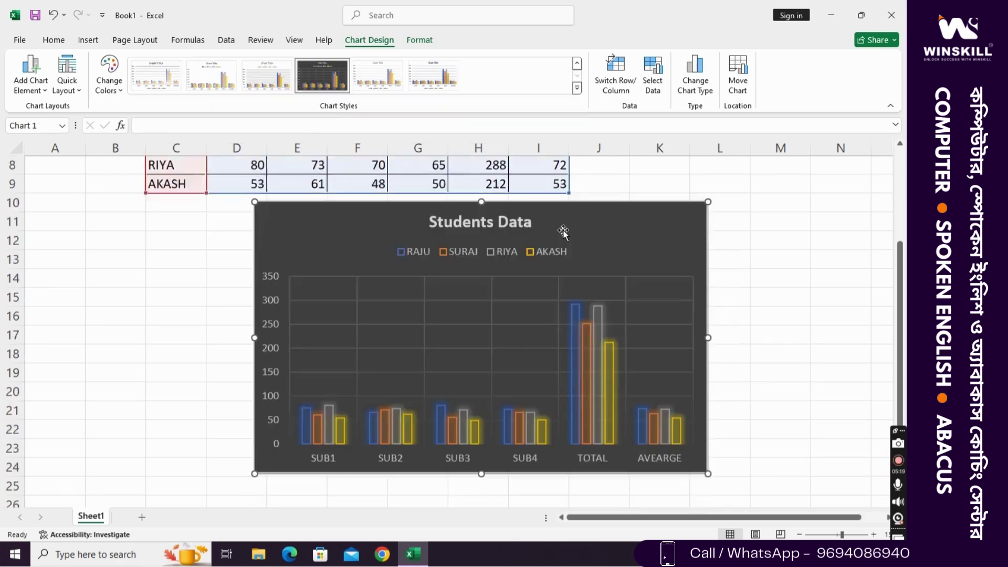
pyautogui.scroll(-1, 563, 231)
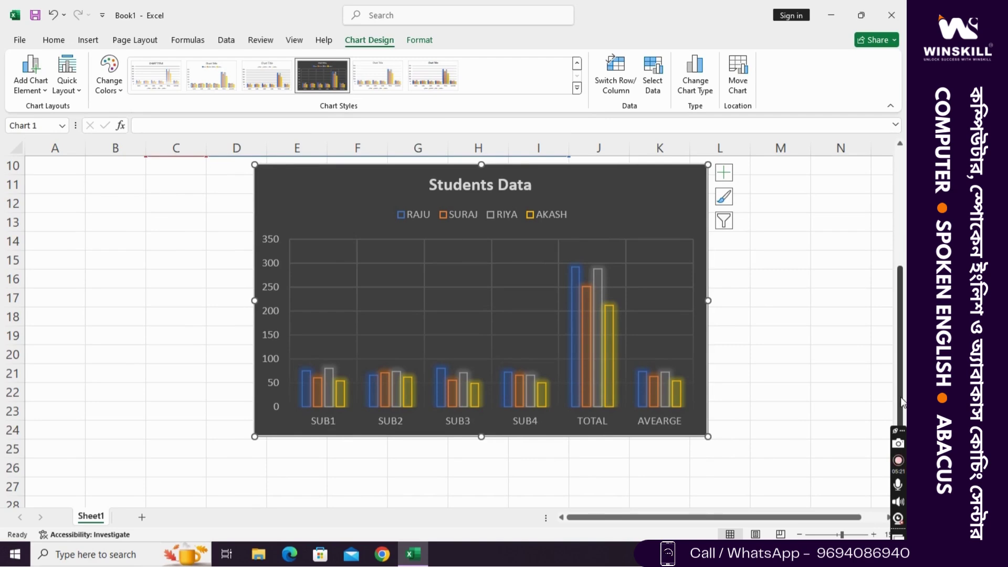
pyautogui.moveTo(901, 400); pyautogui.dragTo(902, 382)
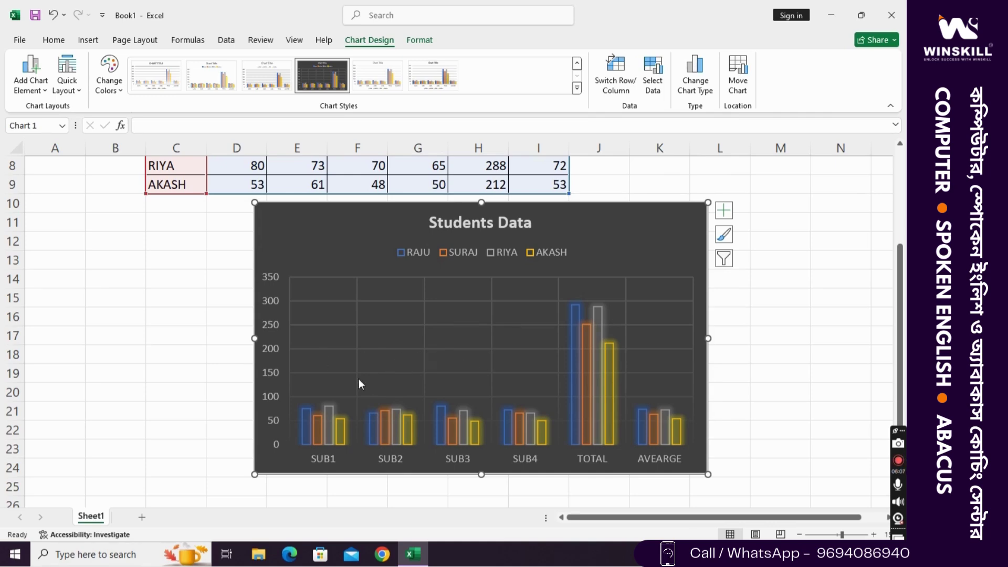
# Switch the chart's rows and columns so the students form the horizontal axis and the subjects, total and average become the series.
pyautogui.scroll(3, 294, 336)
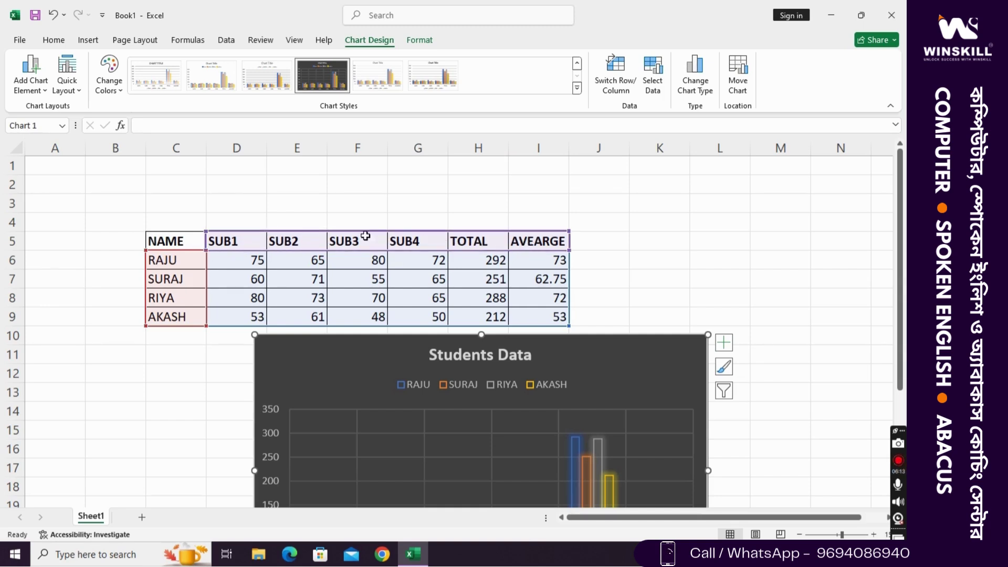
pyautogui.scroll(-2, 512, 321)
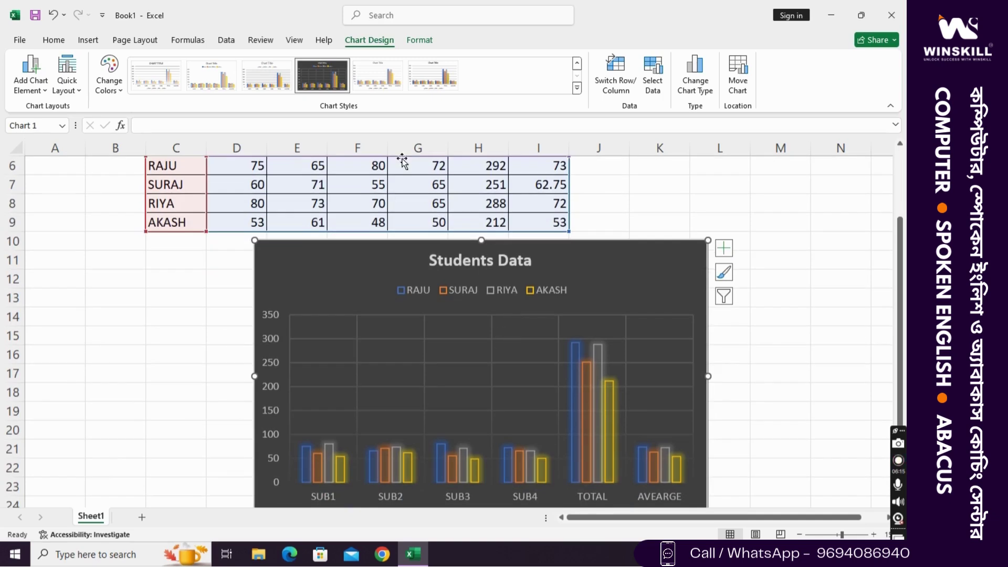
pyautogui.click(629, 85)
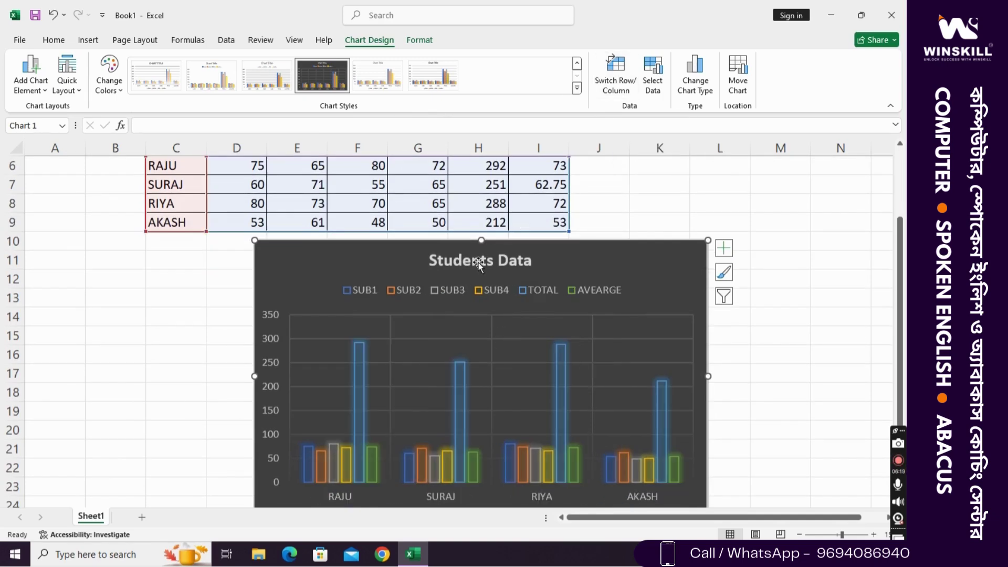
pyautogui.scroll(-2, 430, 284)
pyautogui.scroll(2, 416, 288)
pyautogui.moveTo(897, 315); pyautogui.dragTo(895, 336)
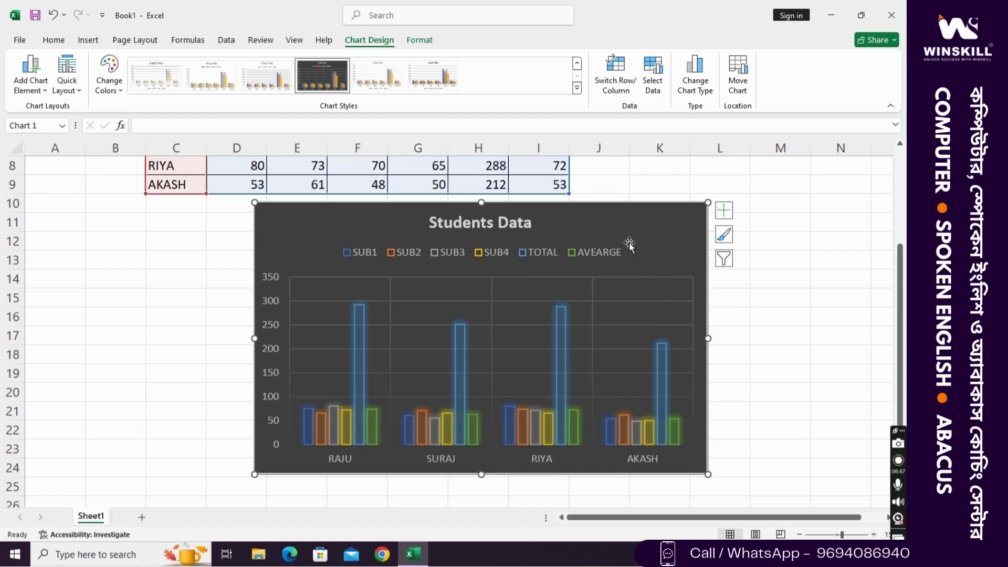
# Add data labels to all columns of the Students Data chart.
pyautogui.click(725, 213)
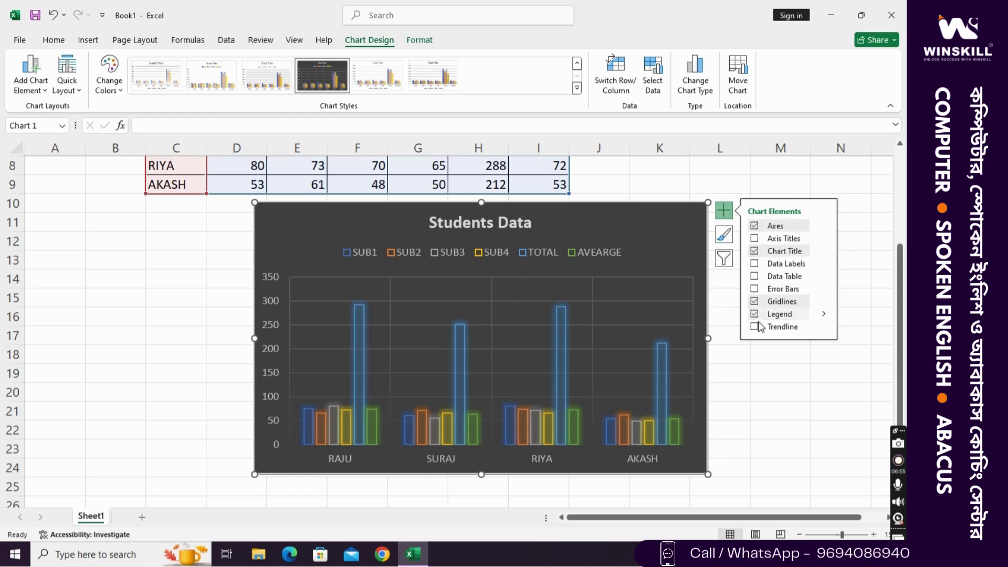
pyautogui.click(754, 276)
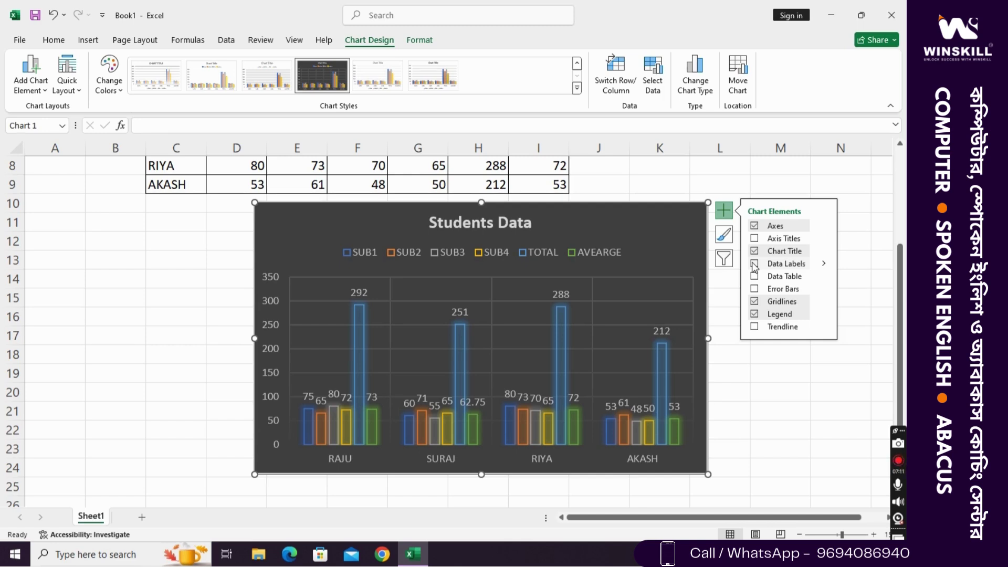
pyautogui.click(754, 264)
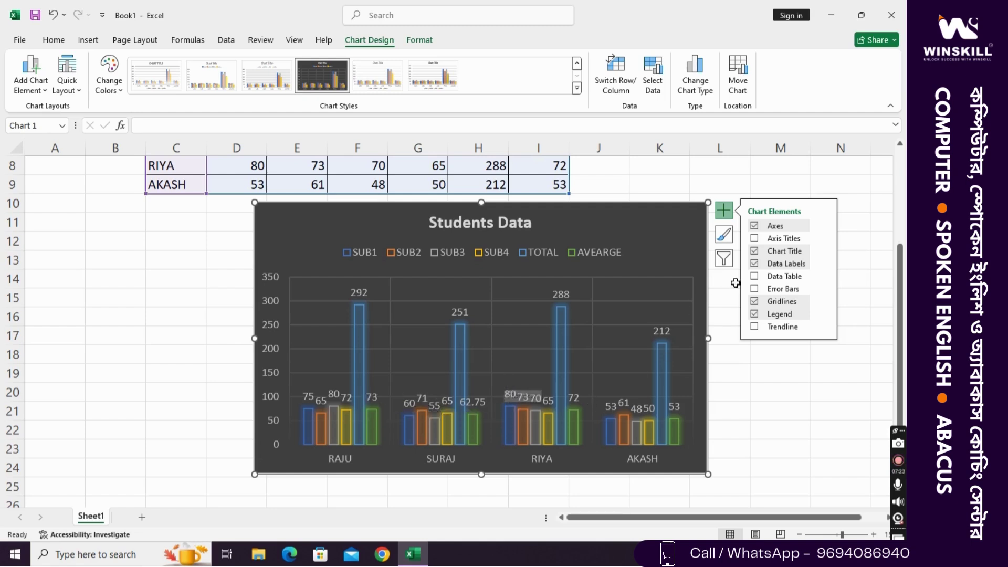
pyautogui.click(754, 288)
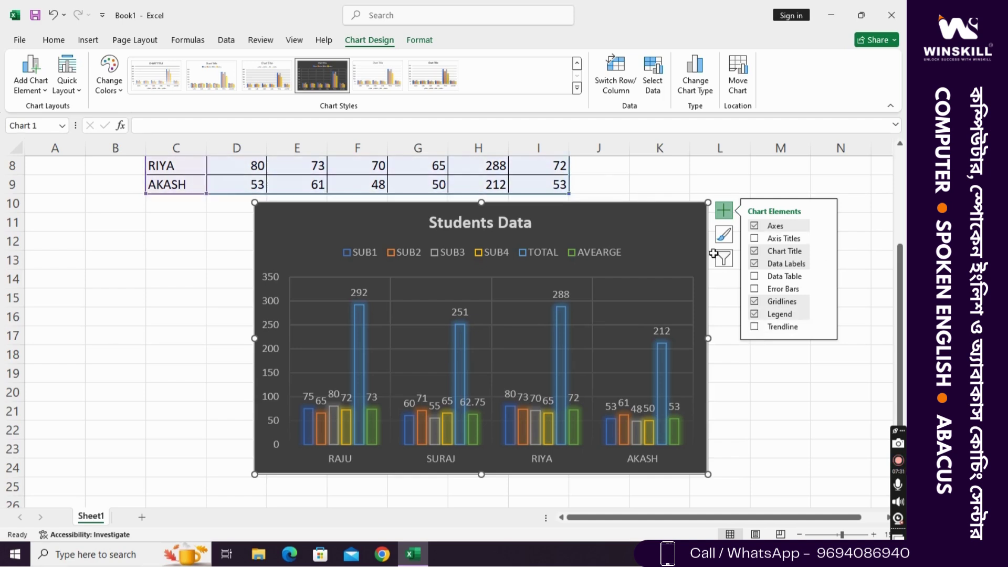
# Add a linear trendline based on the TOTAL series to the Students Data chart, and remove it again.
pyautogui.click(825, 327)
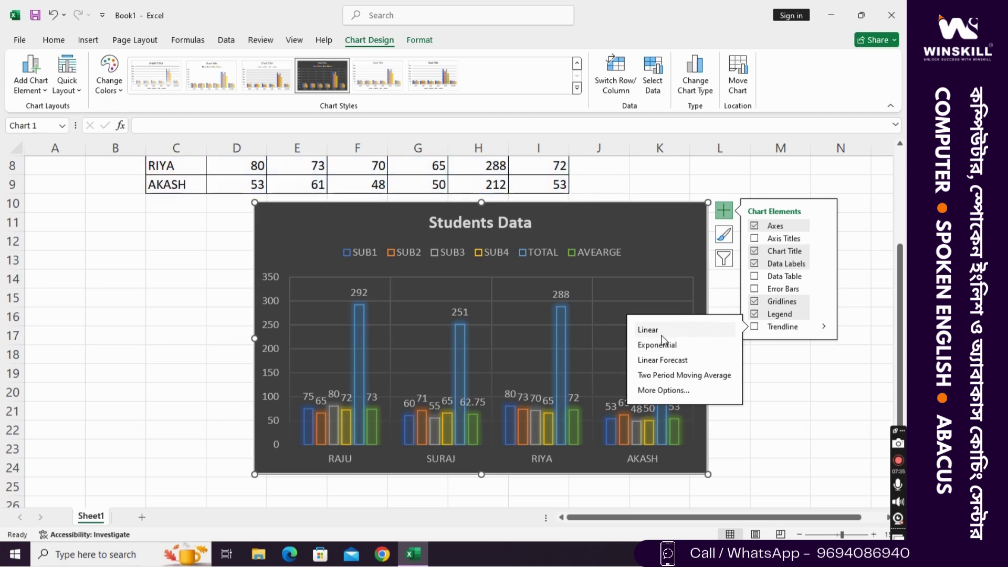
pyautogui.click(755, 327)
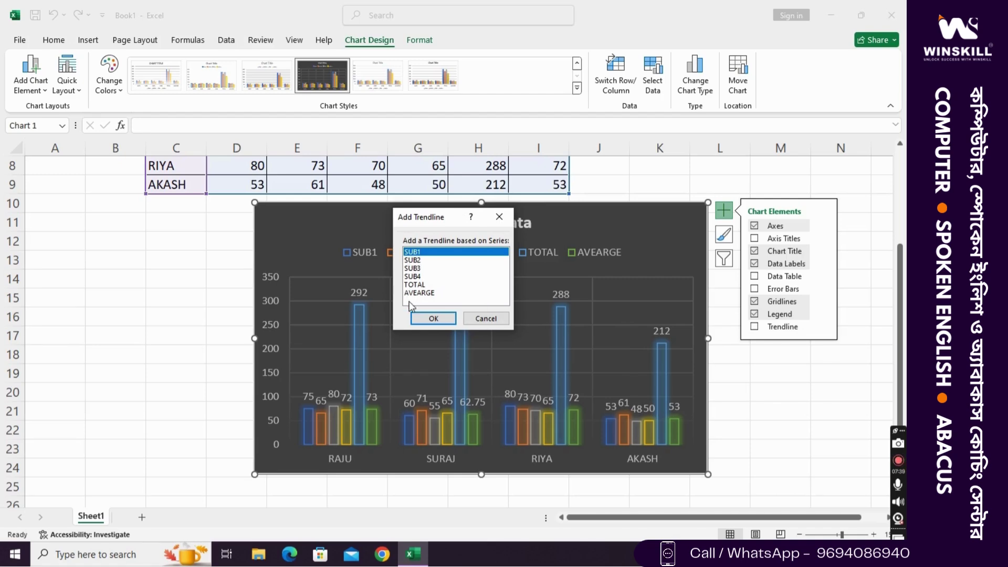
pyautogui.click(415, 285)
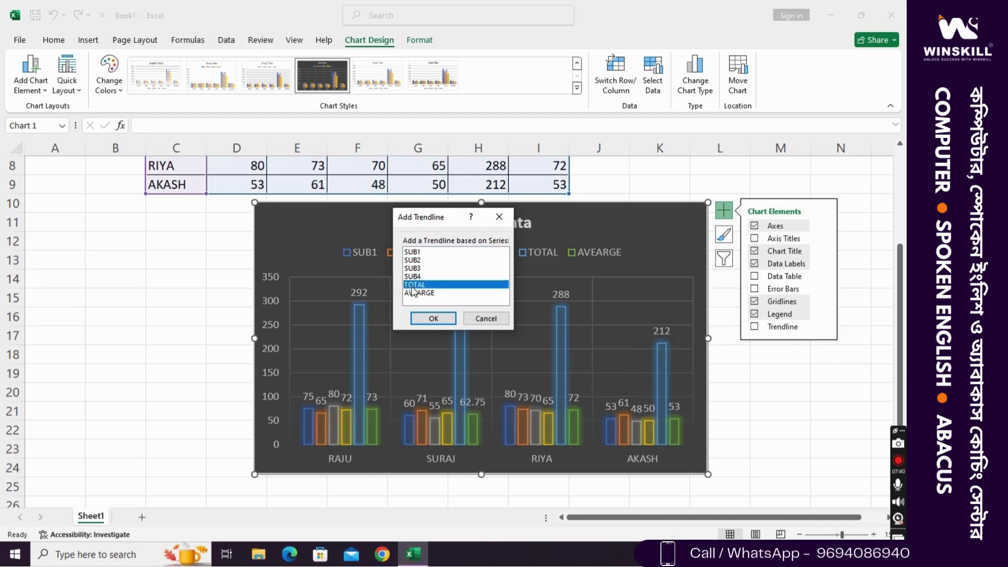
pyautogui.click(430, 312)
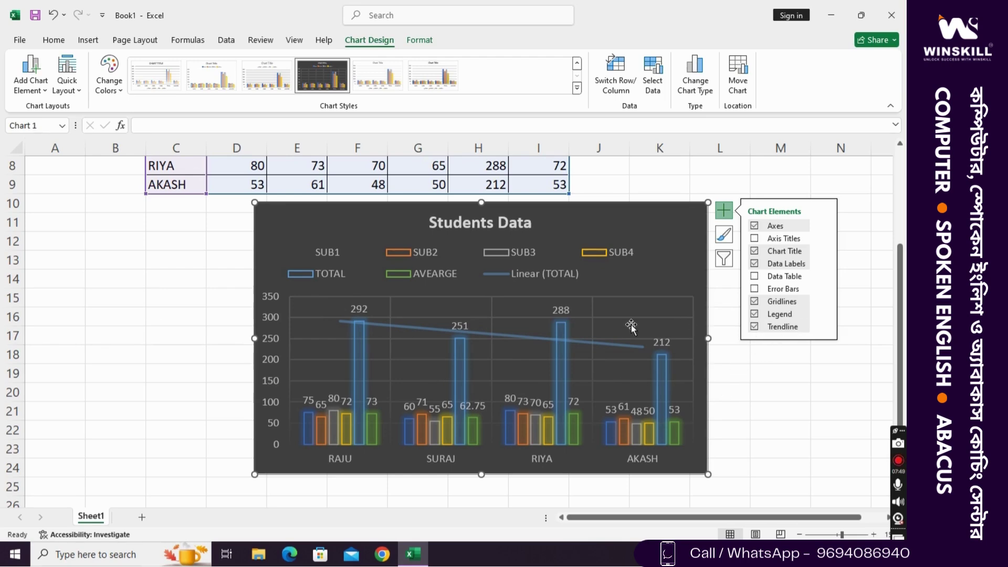
pyautogui.click(754, 326)
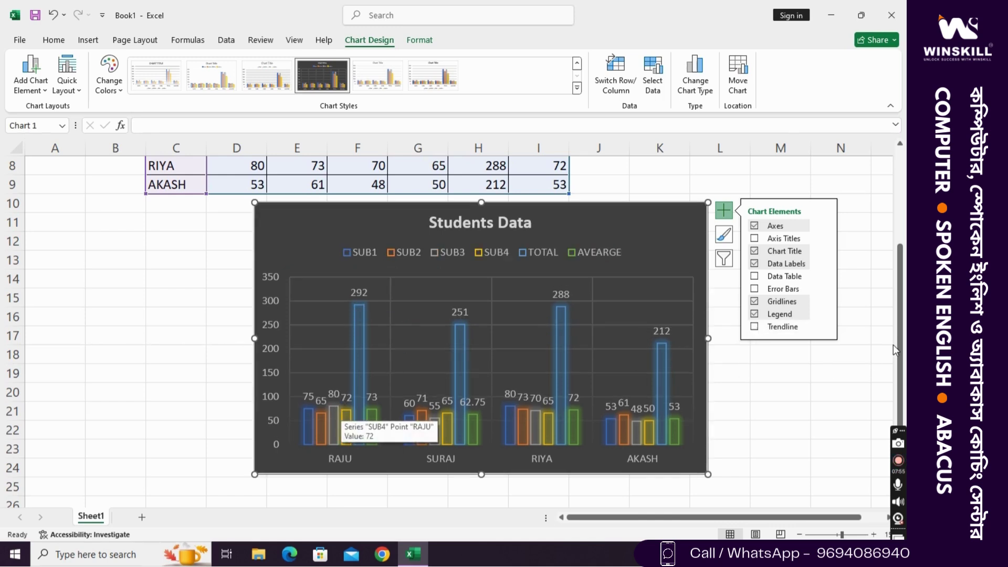
# Preview the available chart styles on the Students Data chart without applying a new one.
pyautogui.click(723, 234)
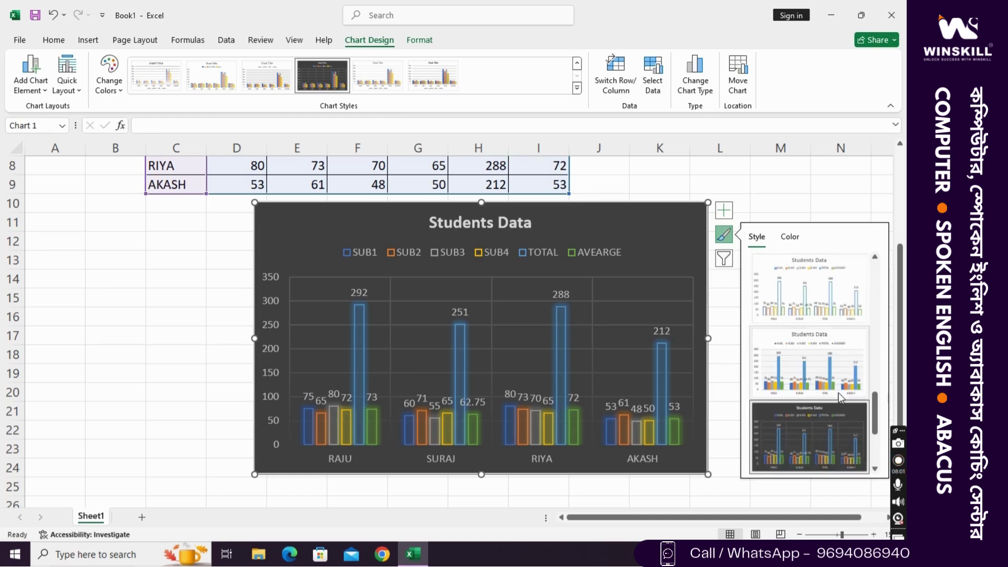
pyautogui.scroll(5, 839, 397)
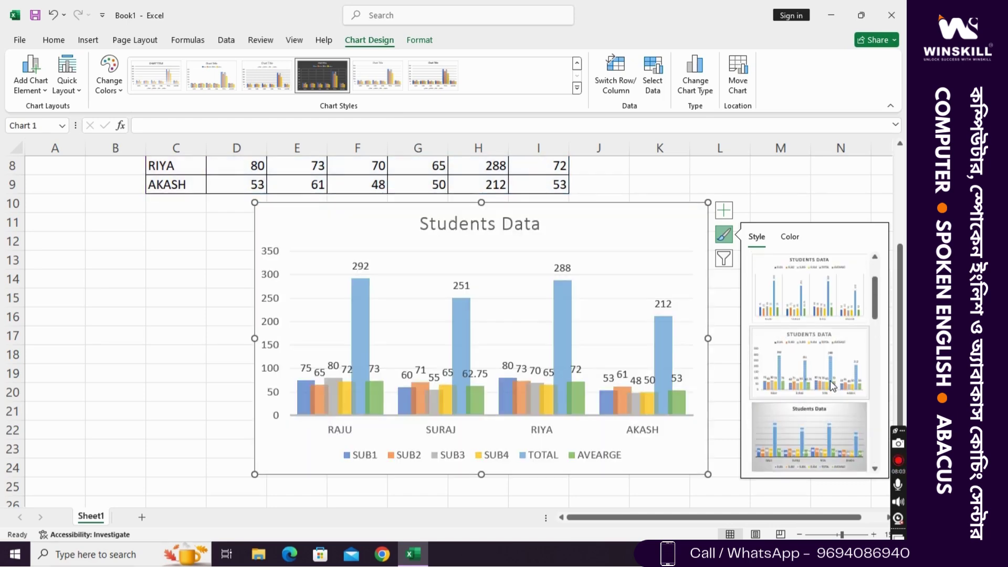
pyautogui.scroll(-5, 832, 386)
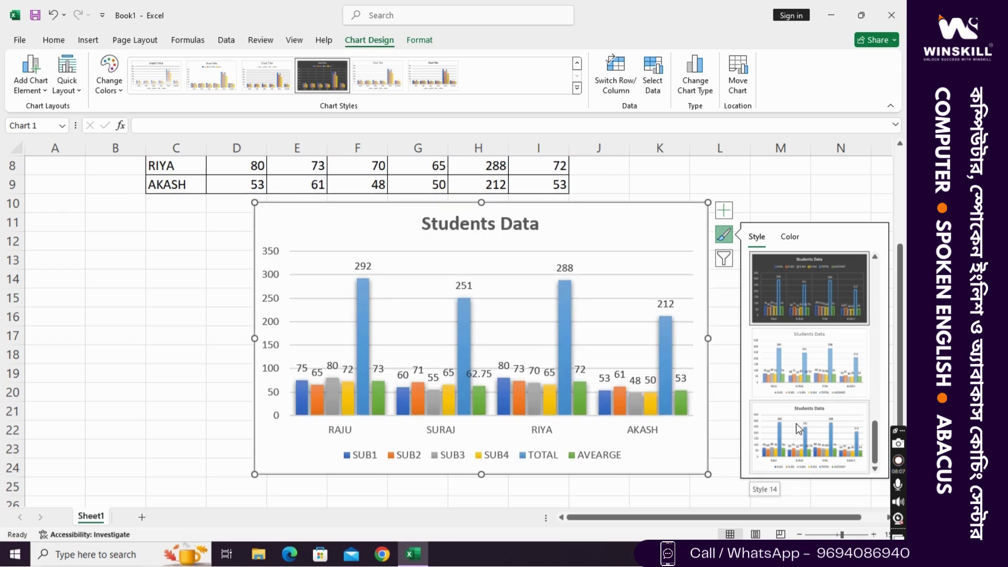
pyautogui.scroll(-4, 796, 423)
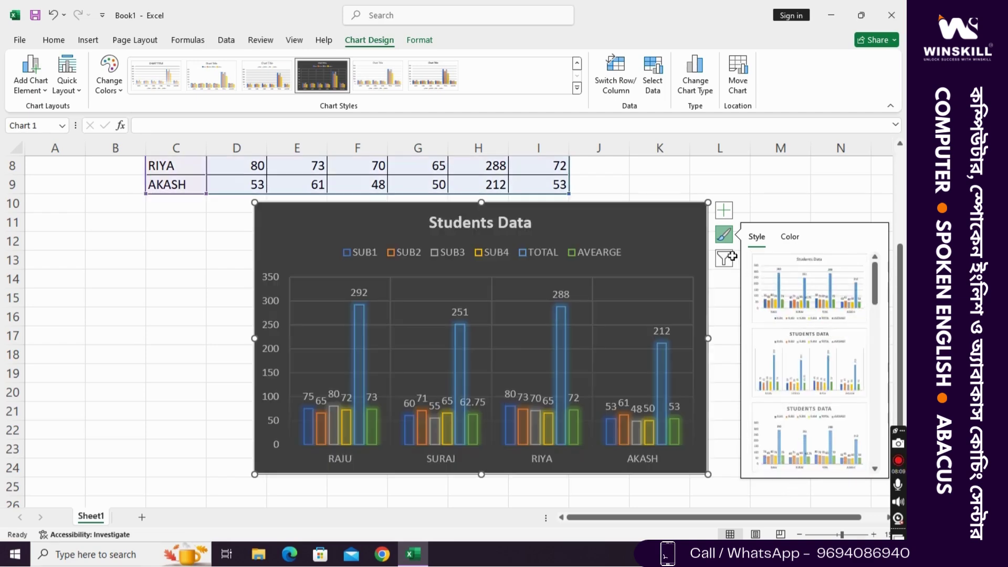
pyautogui.press('Escape')
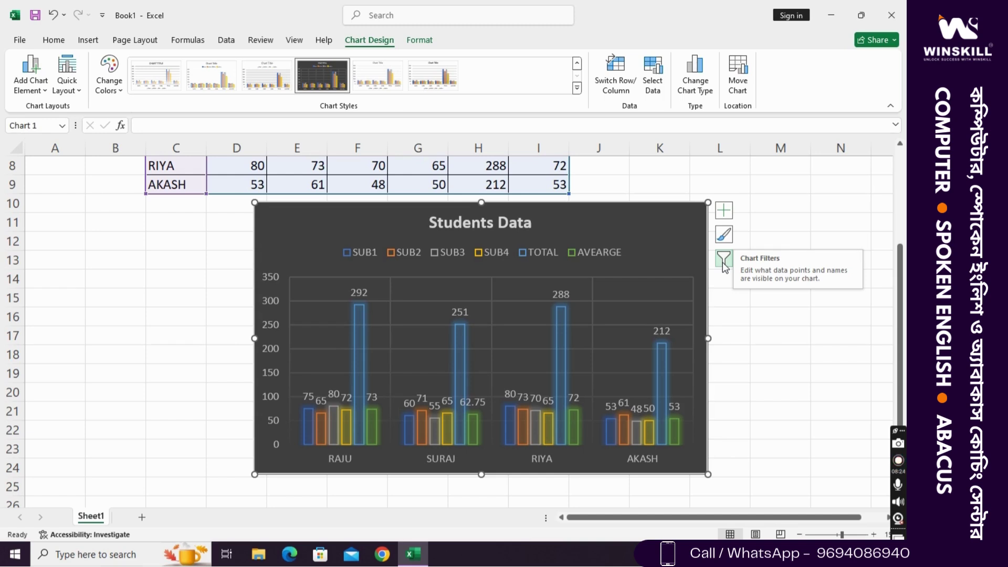
# Filter the Students Data chart's categories to show only the first student.
pyautogui.click(724, 259)
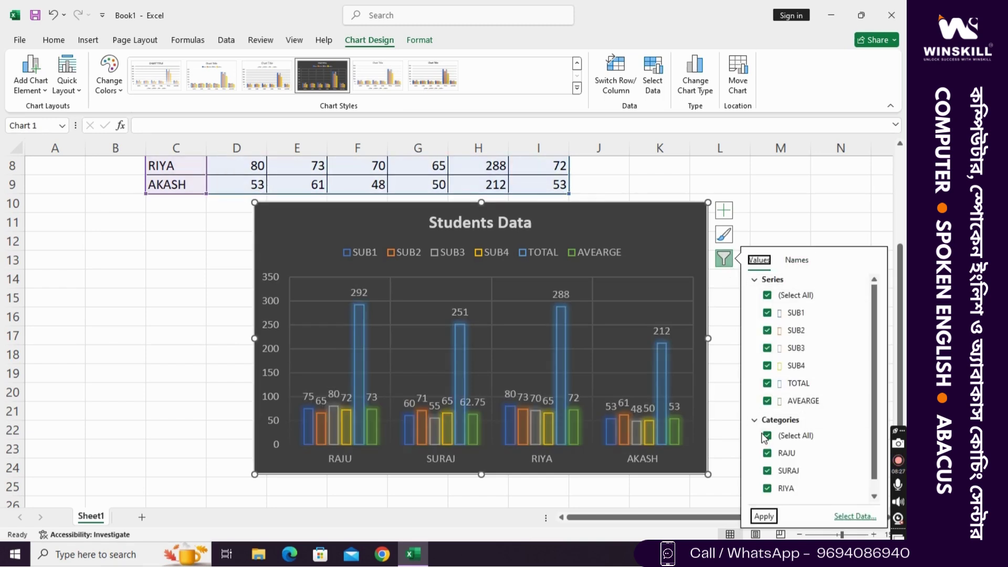
pyautogui.scroll(-1, 764, 437)
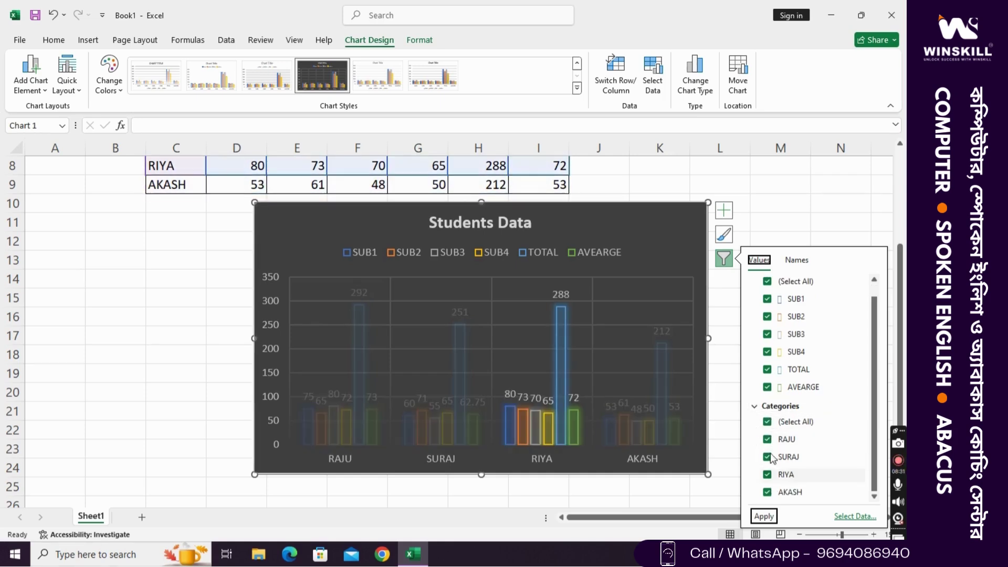
pyautogui.click(767, 421)
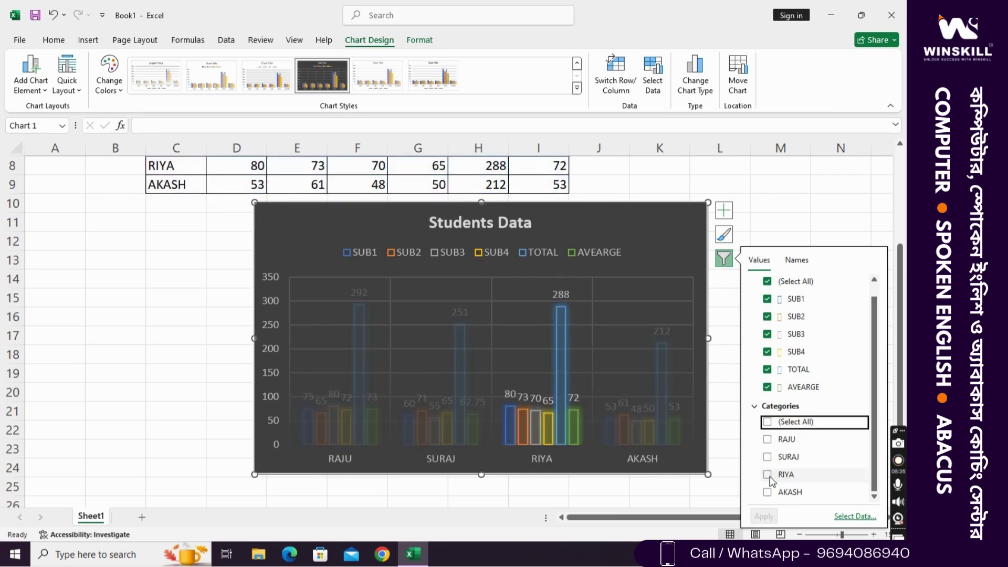
pyautogui.click(767, 440)
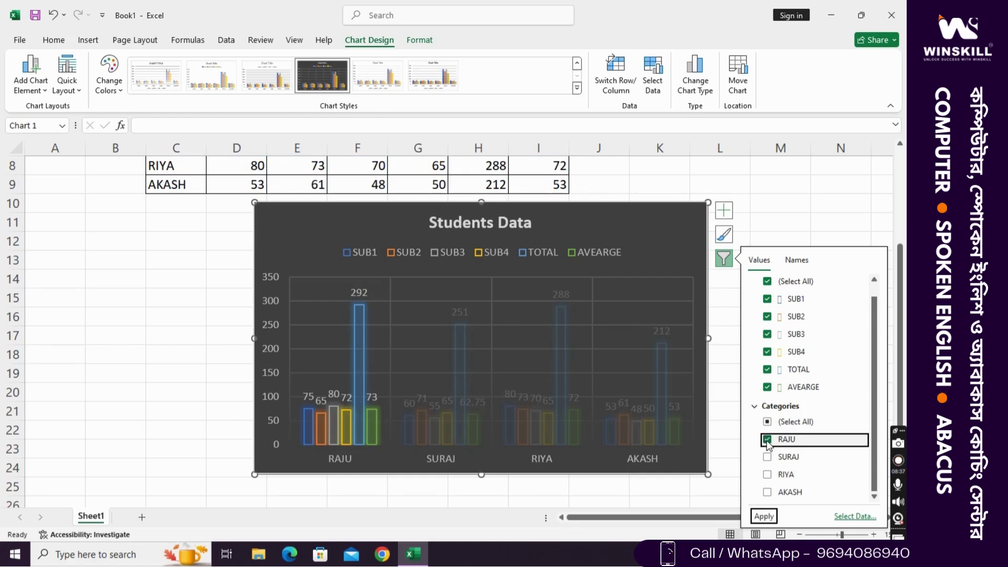
pyautogui.click(764, 516)
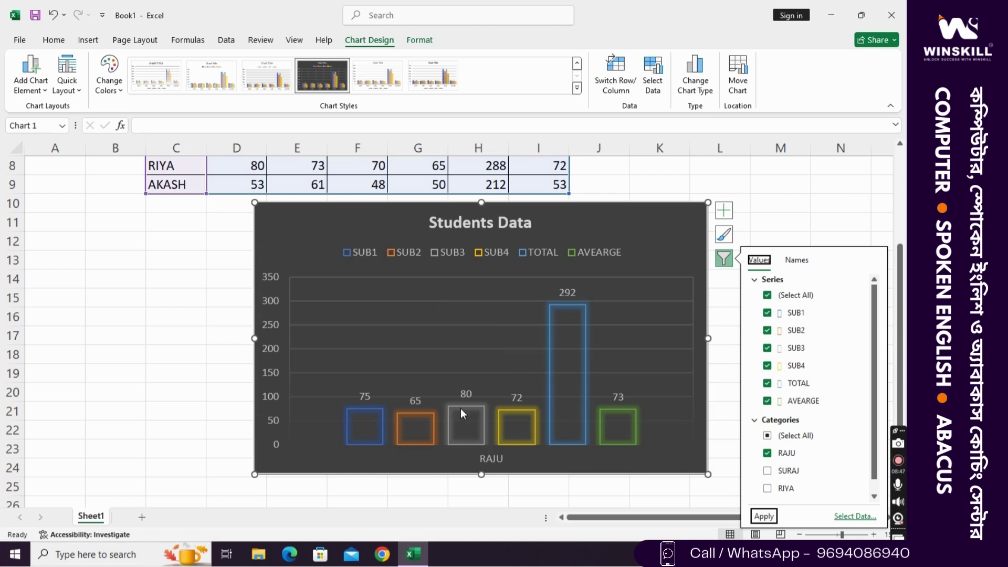
# Filter the chart to only the TOTAL and AVEARGE series for all students, and restore all series.
pyautogui.click(767, 436)
pyautogui.click(768, 436)
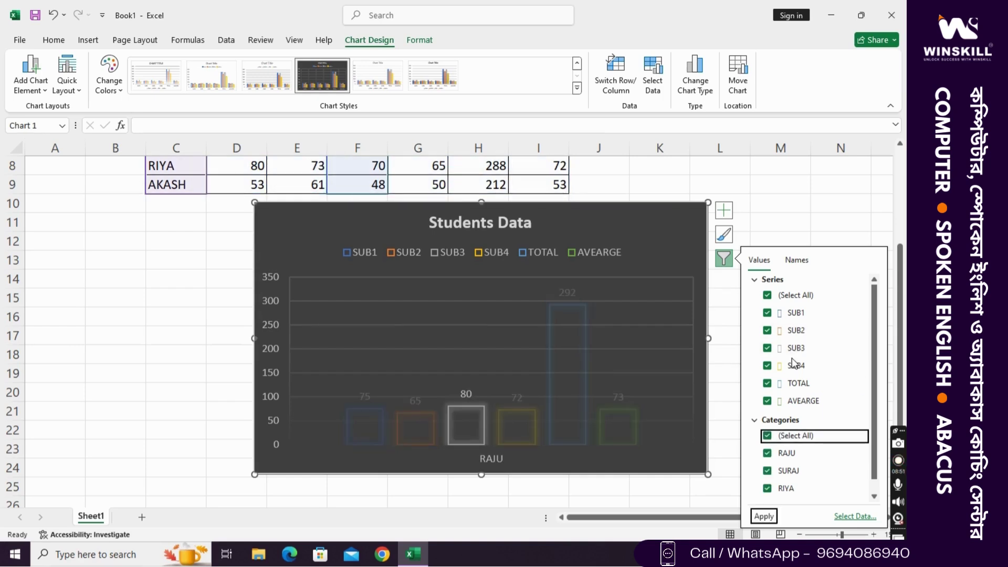
pyautogui.click(767, 313)
pyautogui.click(767, 331)
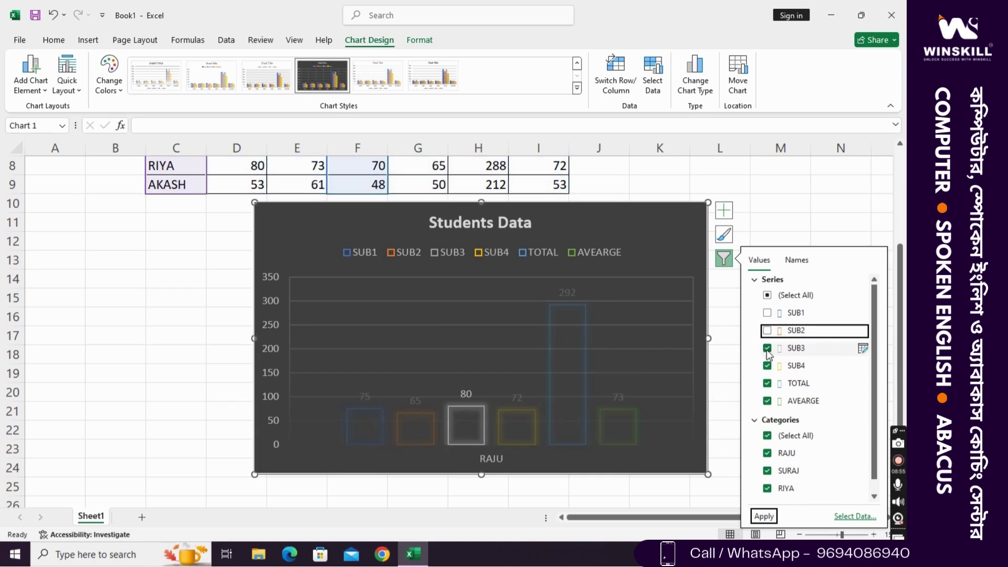
pyautogui.click(767, 348)
pyautogui.click(766, 366)
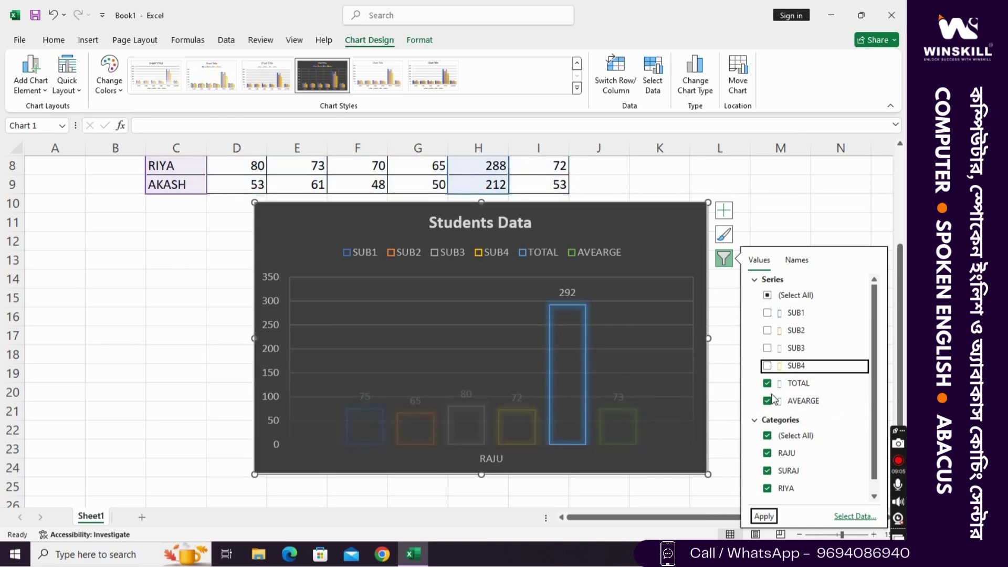
pyautogui.click(764, 517)
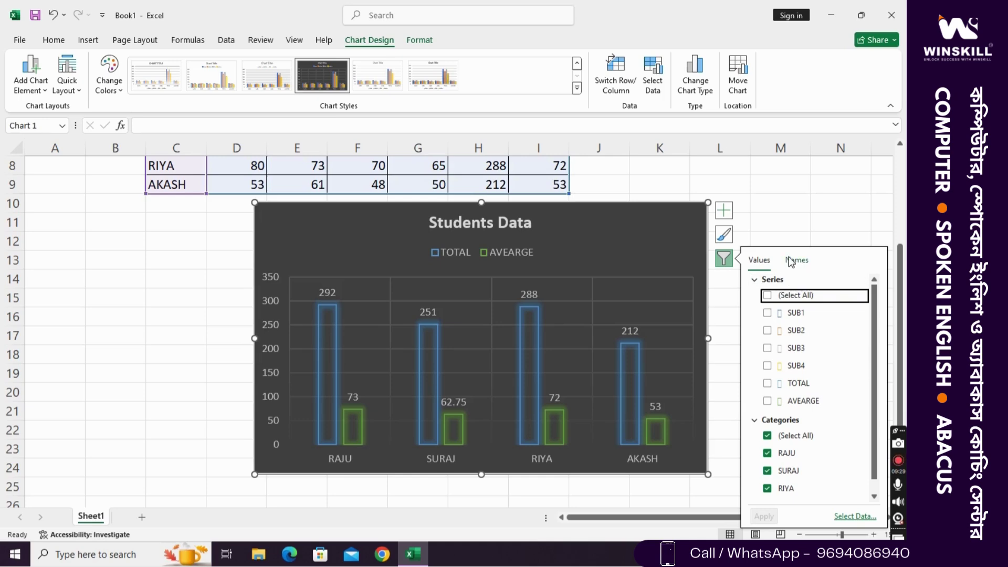
pyautogui.click(767, 296)
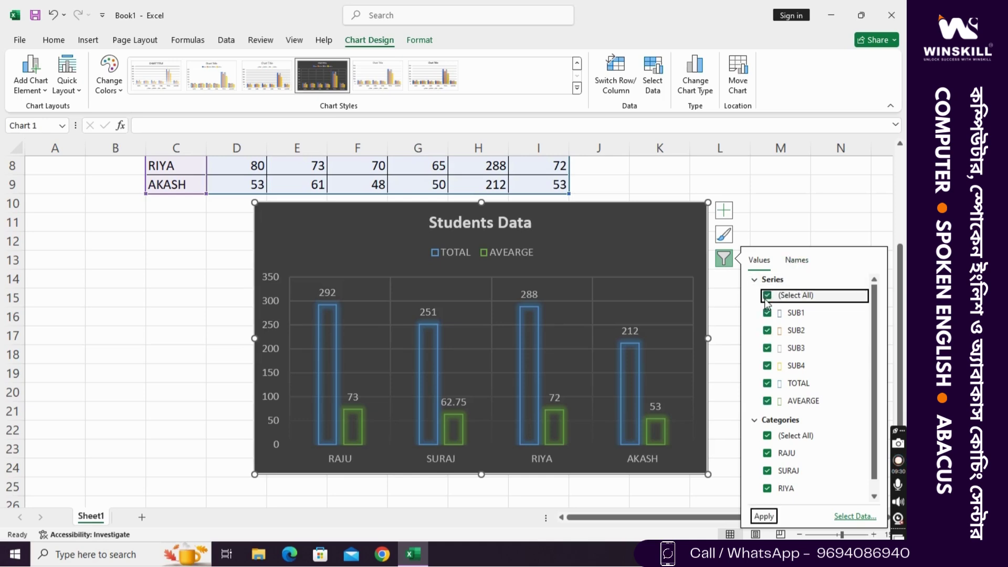
pyautogui.click(765, 516)
# Examine the chart filter's name options for series and categories alongside its value options.
pyautogui.click(800, 260)
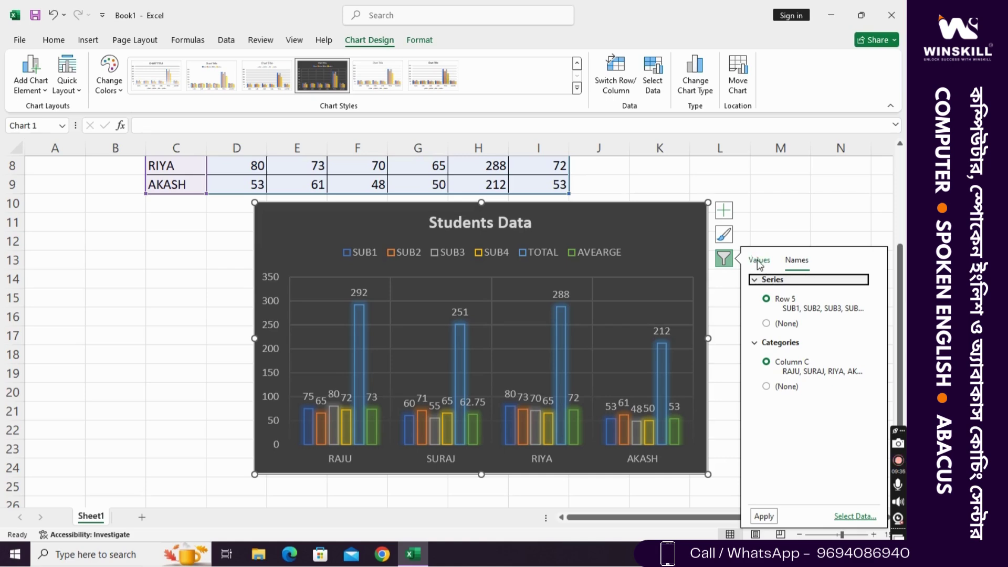
pyautogui.click(759, 262)
pyautogui.click(795, 261)
pyautogui.click(759, 261)
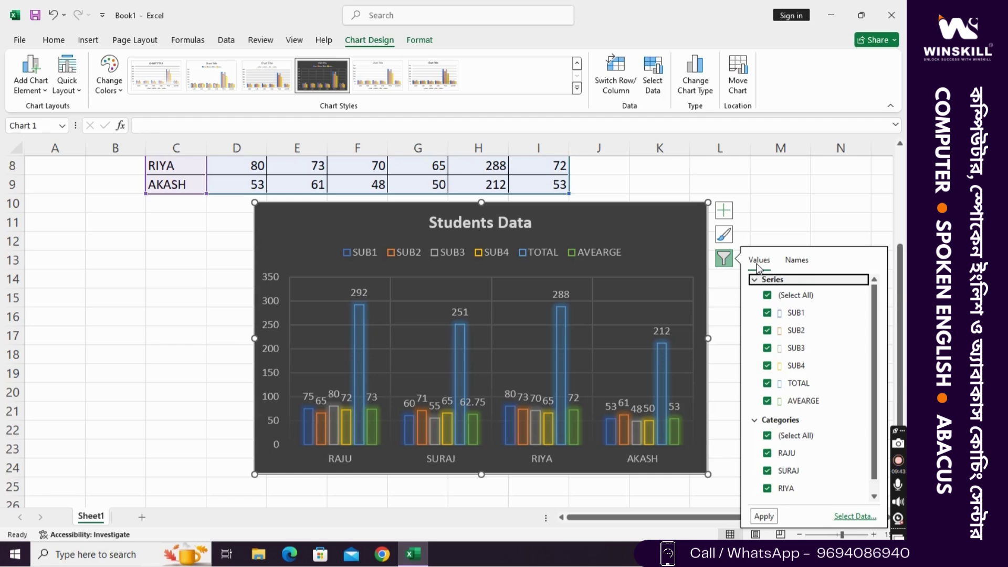
pyautogui.click(797, 259)
pyautogui.click(759, 260)
pyautogui.click(663, 226)
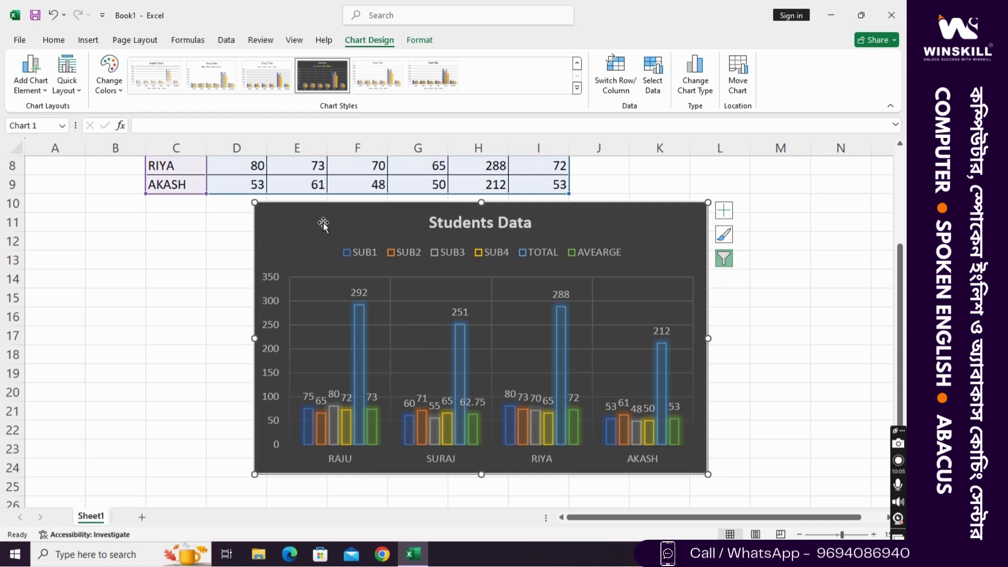
# Fill only the first student's TOTAL column in the chart with the standard purple colour.
pyautogui.click(431, 41)
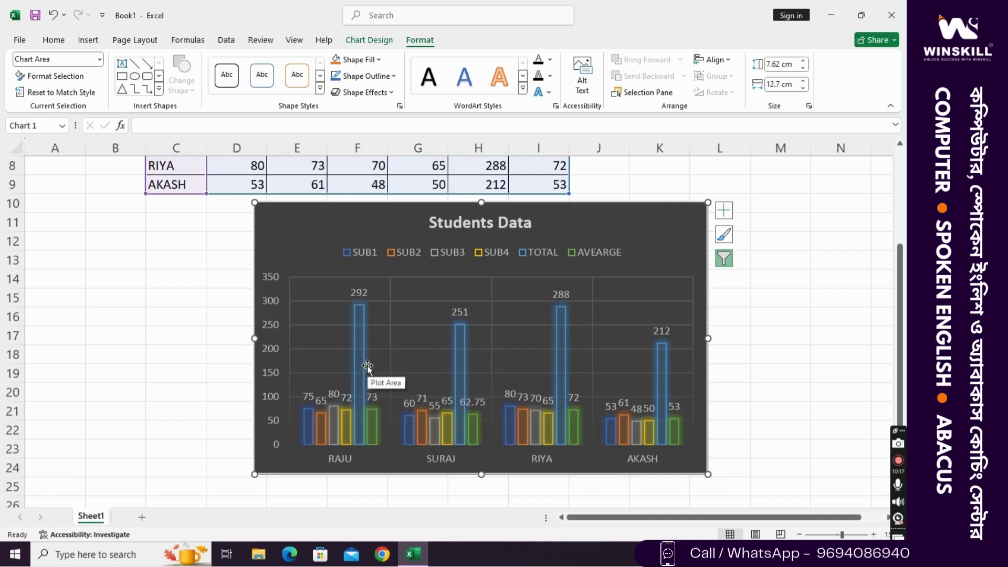
pyautogui.click(355, 348)
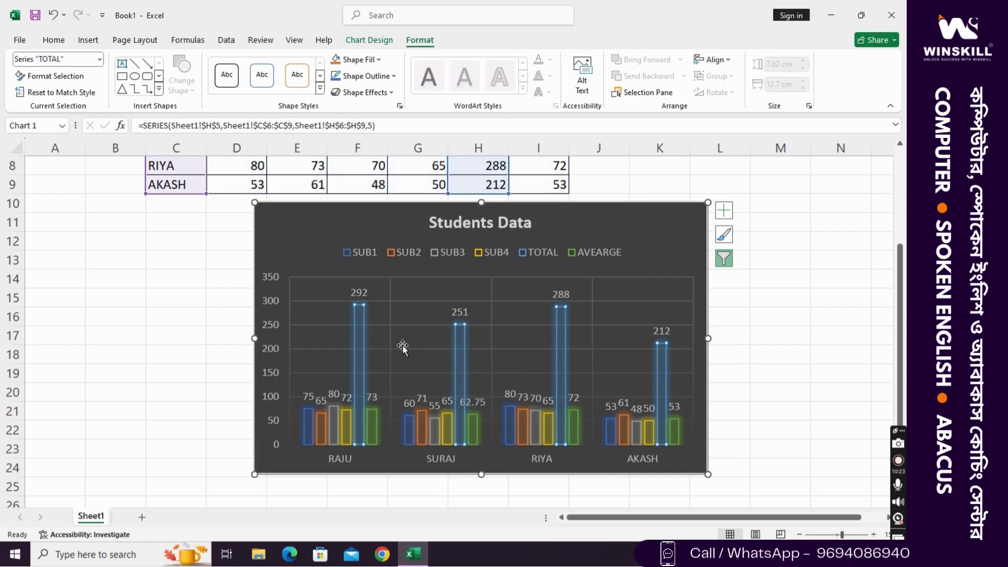
pyautogui.click(362, 322)
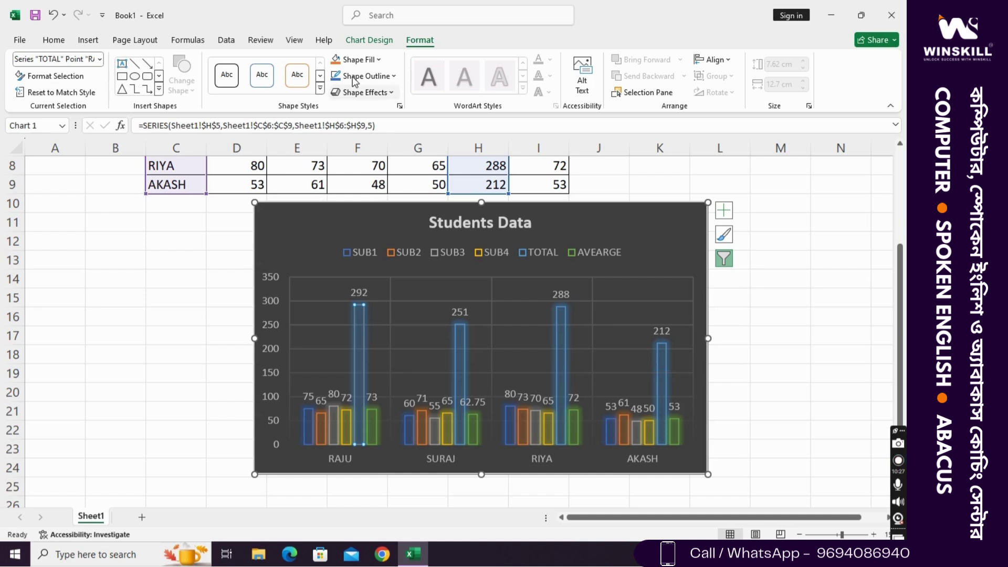
pyautogui.click(383, 60)
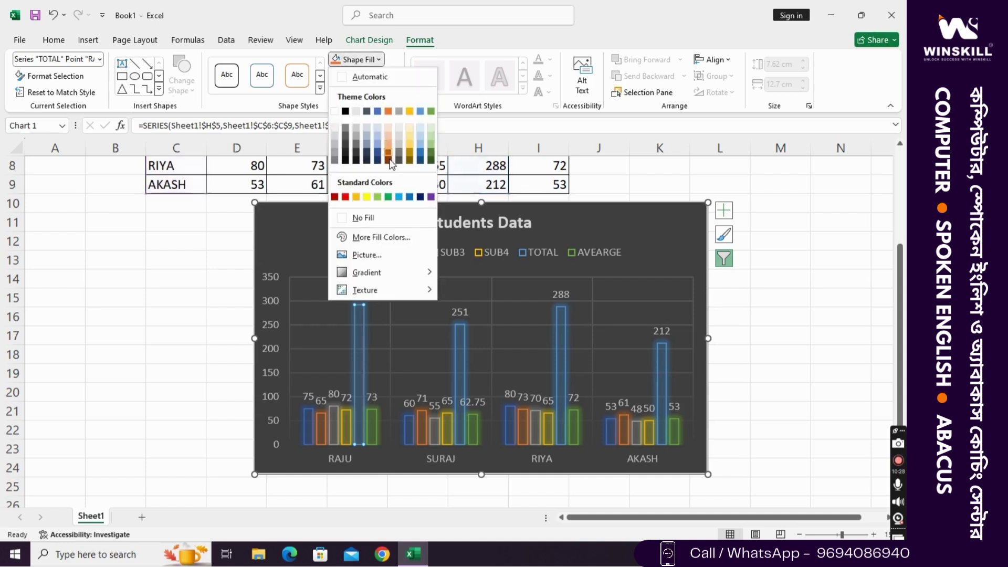
pyautogui.click(430, 197)
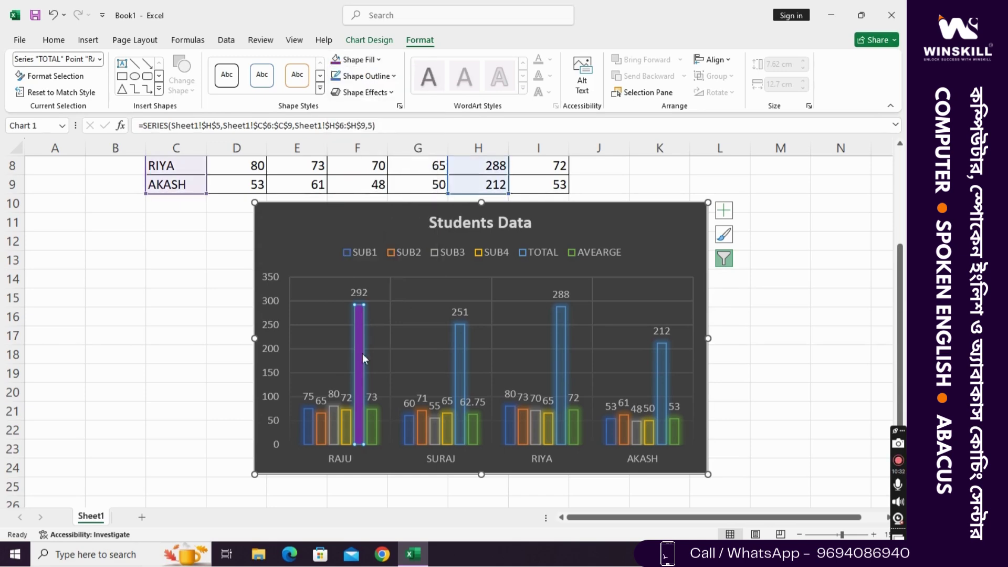
pyautogui.click(762, 335)
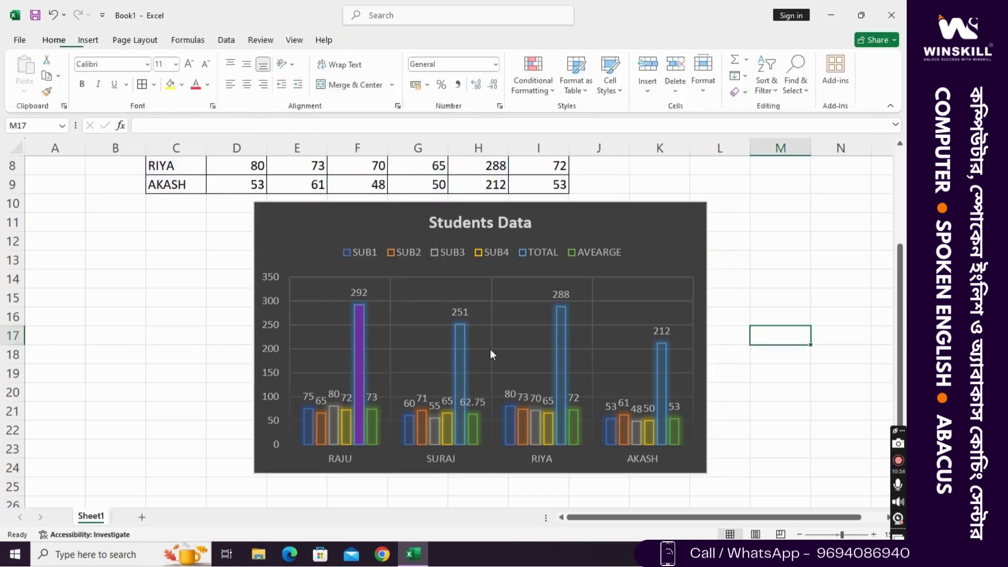
# Fill every column of the TOTAL series with the standard purple colour.
pyautogui.click(463, 331)
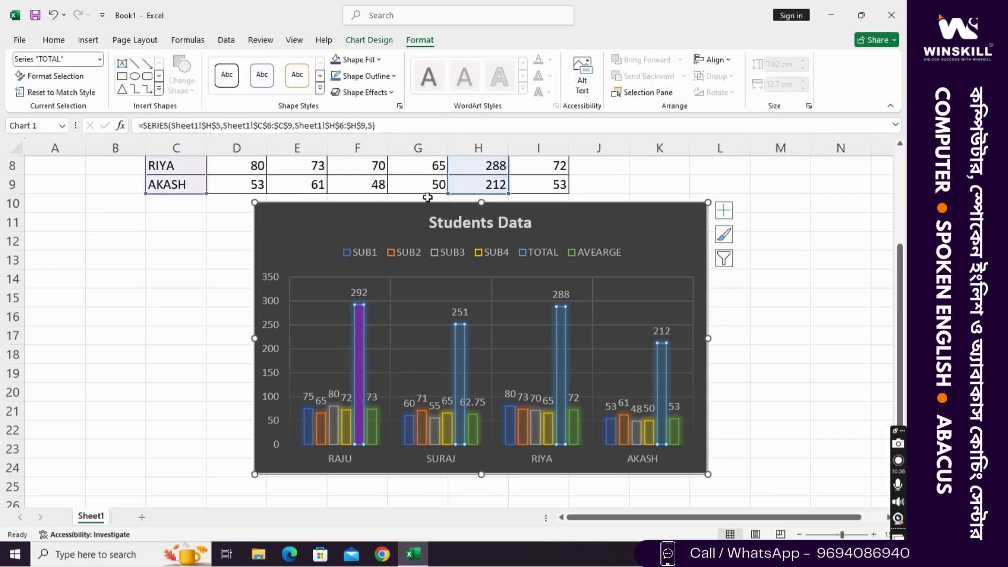
pyautogui.click(378, 59)
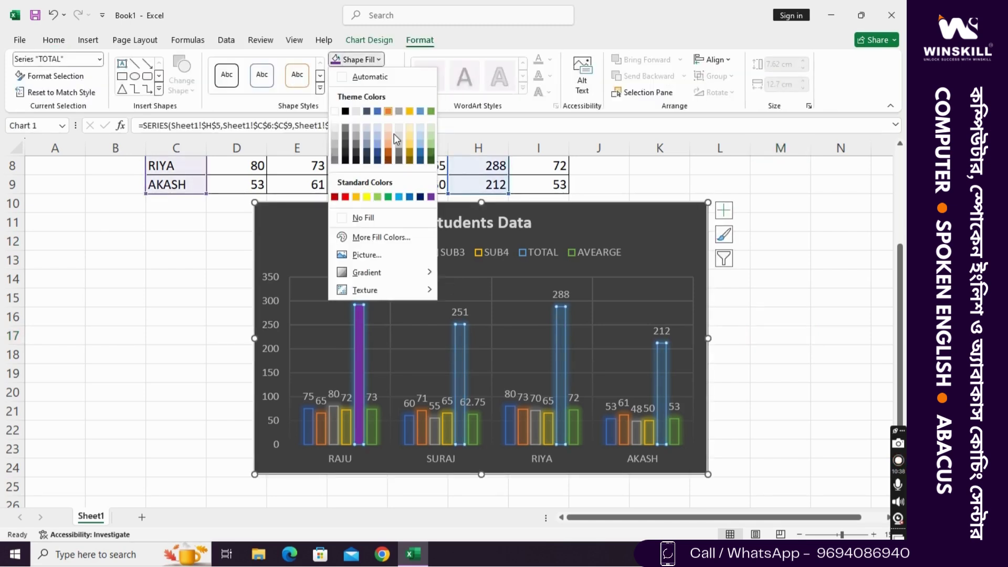
pyautogui.click(431, 198)
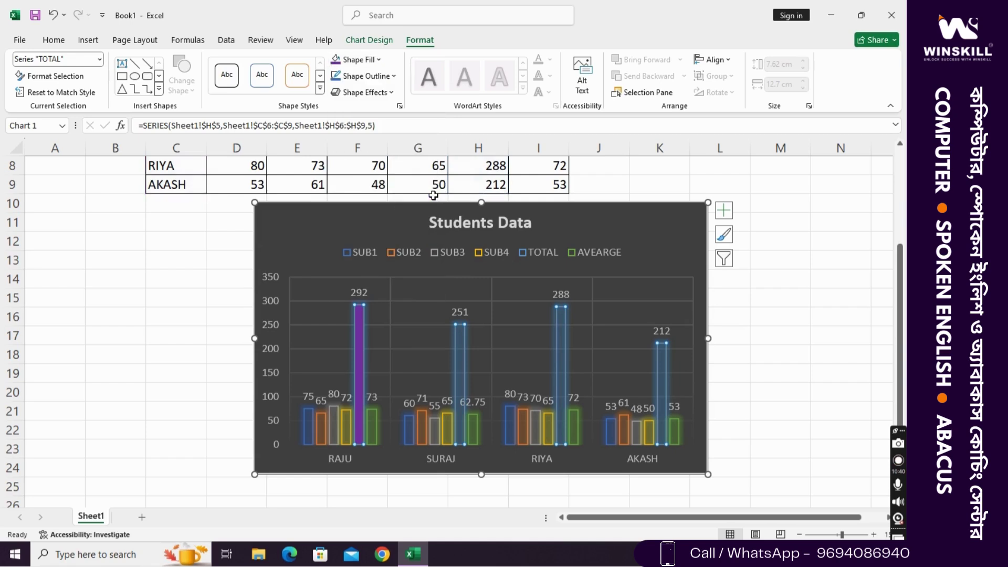
pyautogui.click(781, 389)
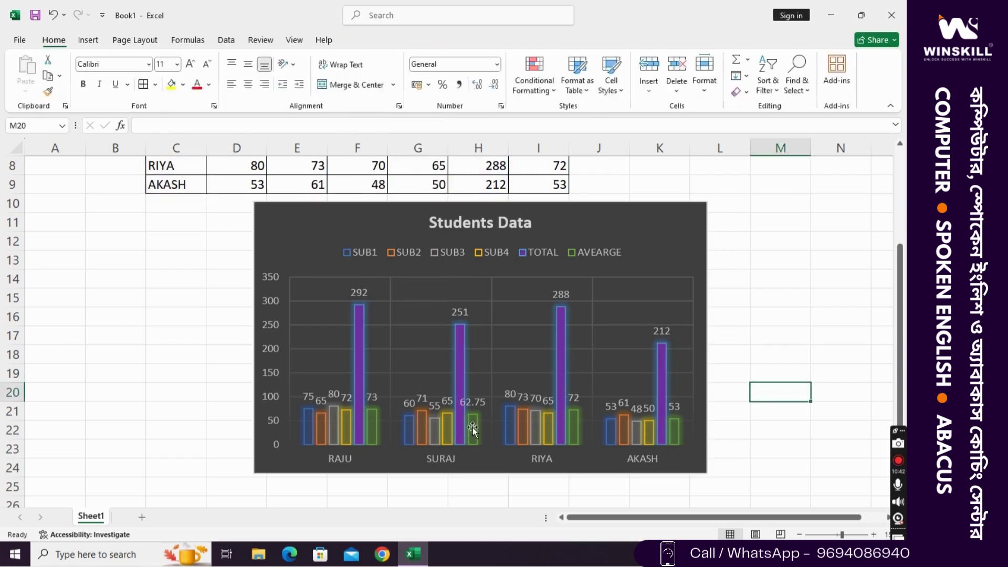
# Remove the fill from the TOTAL series columns and resize the chart to 7.69 cm high by 12.68 cm wide.
pyautogui.click(356, 317)
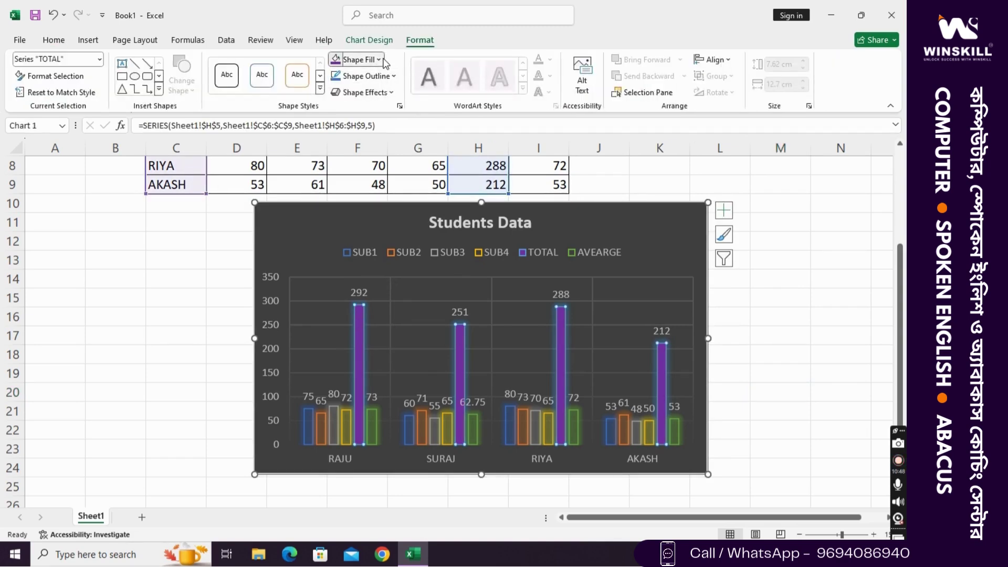
pyautogui.click(361, 59)
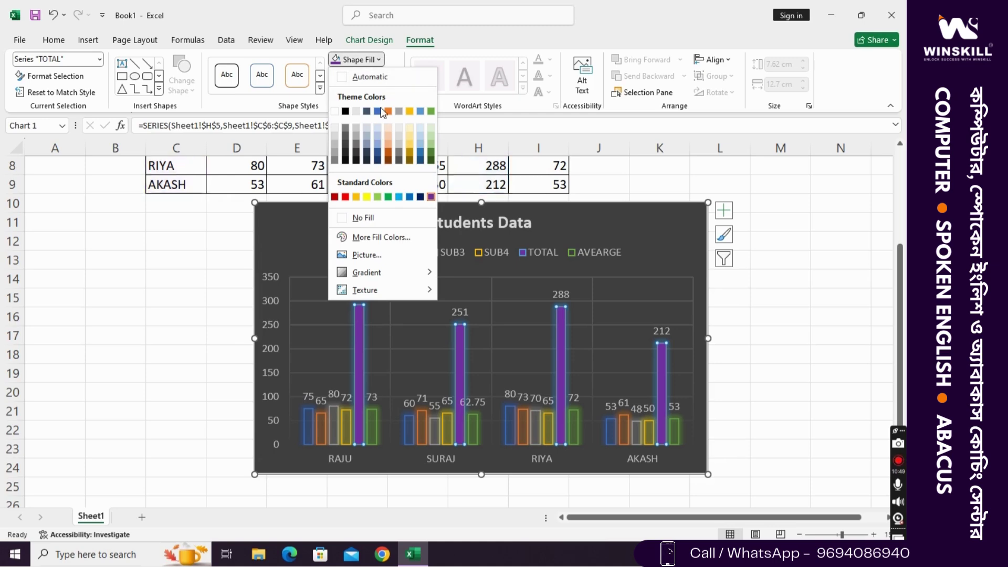
pyautogui.click(399, 218)
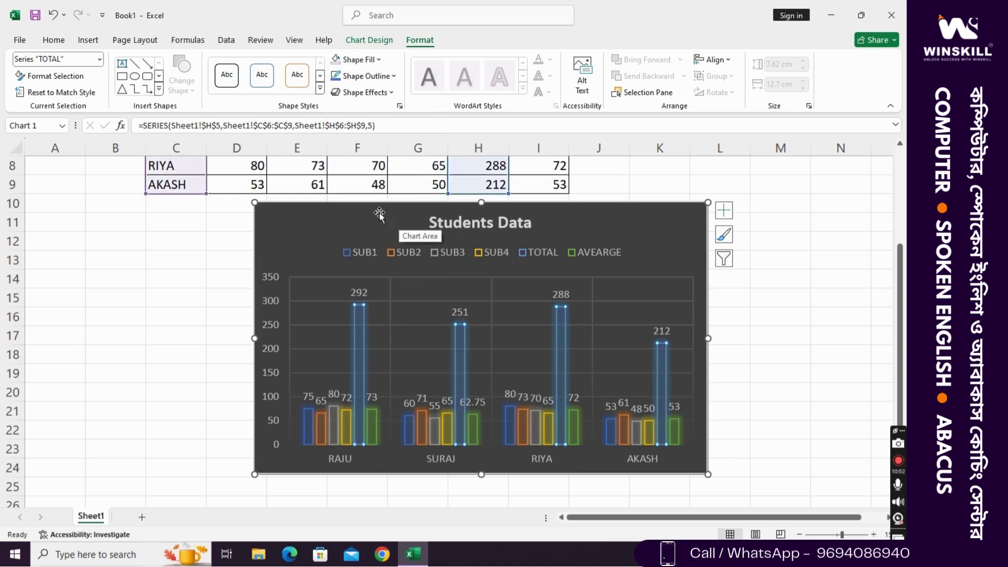
pyautogui.click(594, 222)
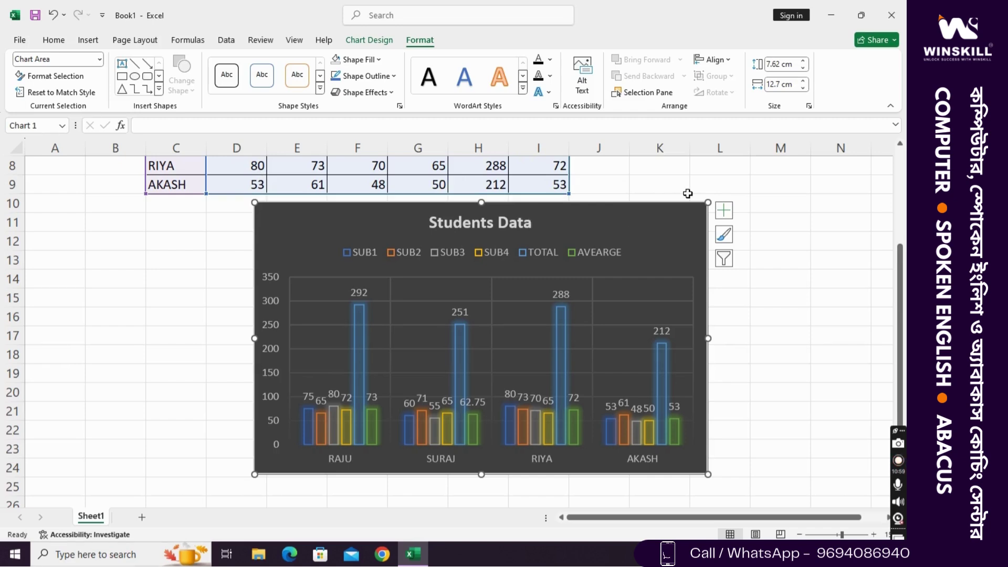
pyautogui.moveTo(708, 474)
pyautogui.mouseDown()
pyautogui.moveTo(650, 446)
pyautogui.moveTo(716, 477)
pyautogui.moveTo(455, 370)
pyautogui.moveTo(348, 274)
pyautogui.moveTo(520, 342)
pyautogui.moveTo(803, 400)
pyautogui.moveTo(731, 481)
pyautogui.moveTo(707, 476)
pyautogui.mouseUp()
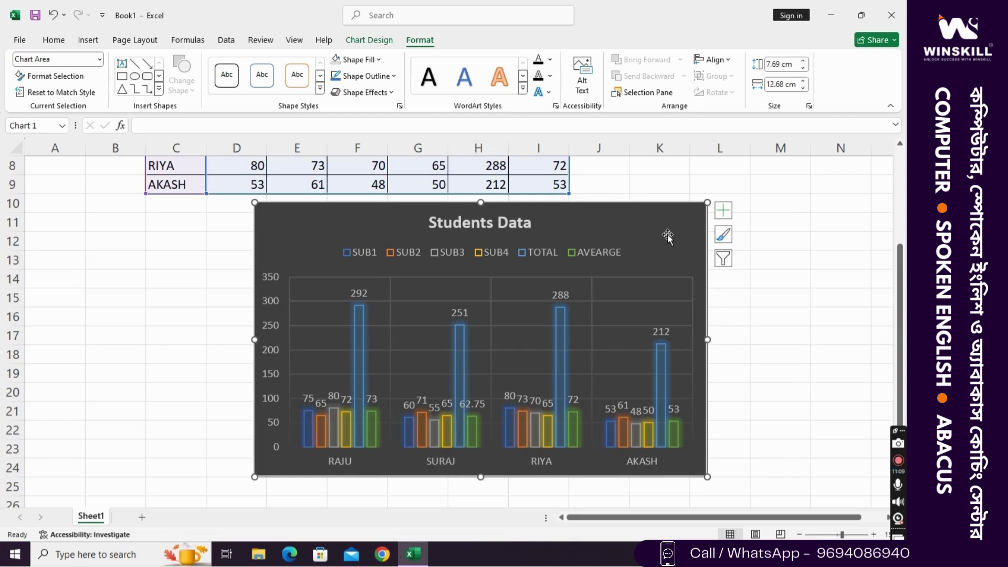
# Examine the fill colours and shadow effects available for the chart area.
pyautogui.click(376, 60)
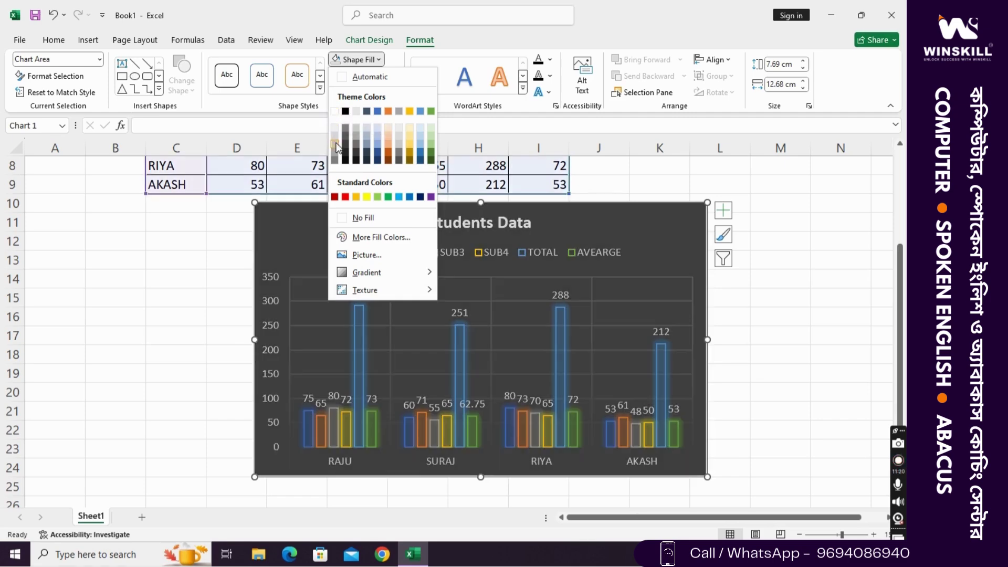
pyautogui.click(514, 44)
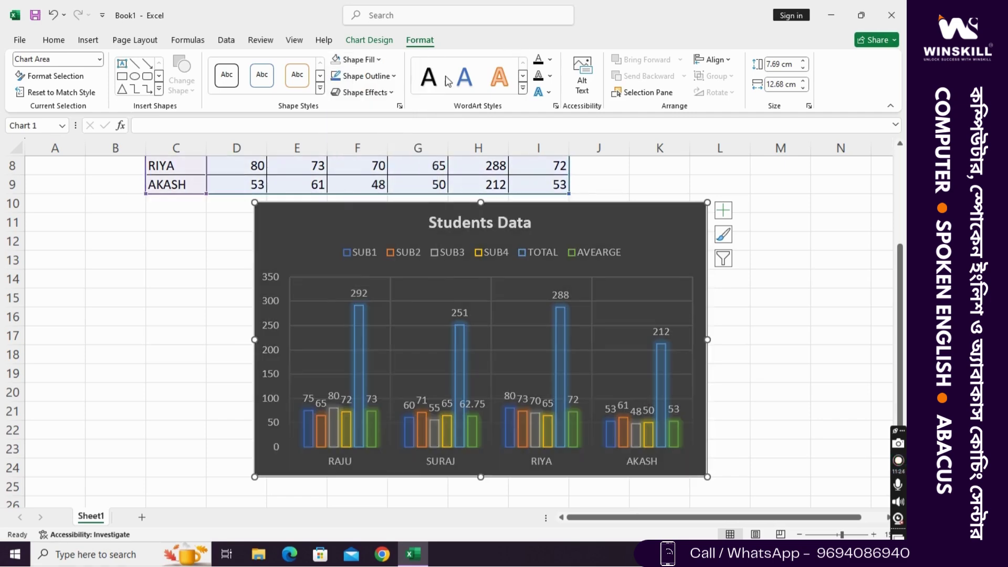
pyautogui.click(391, 93)
pyautogui.moveTo(376, 134)
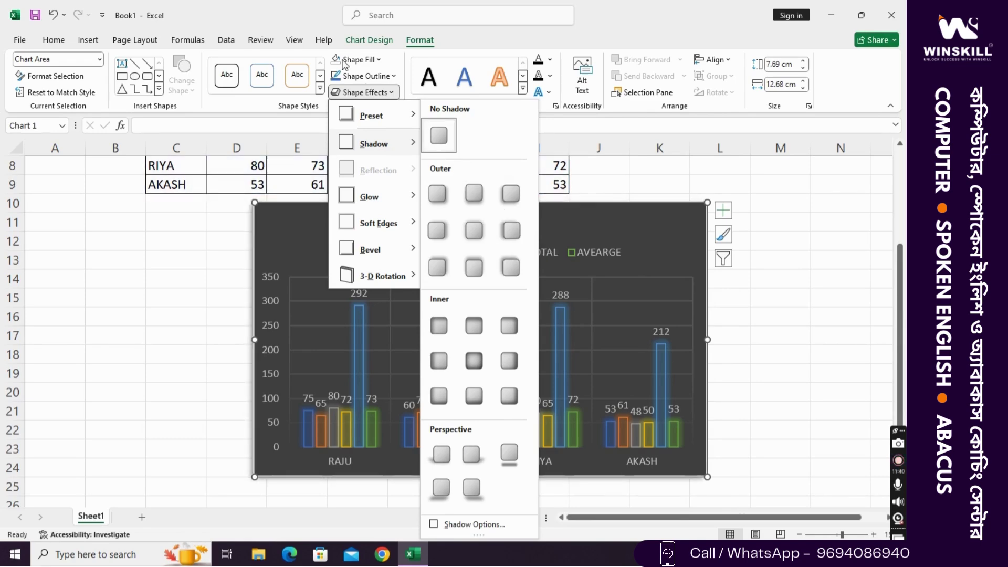
# Give the chart area a standard yellow outline with a weight of 4½ pt.
pyautogui.click(383, 75)
pyautogui.click(382, 74)
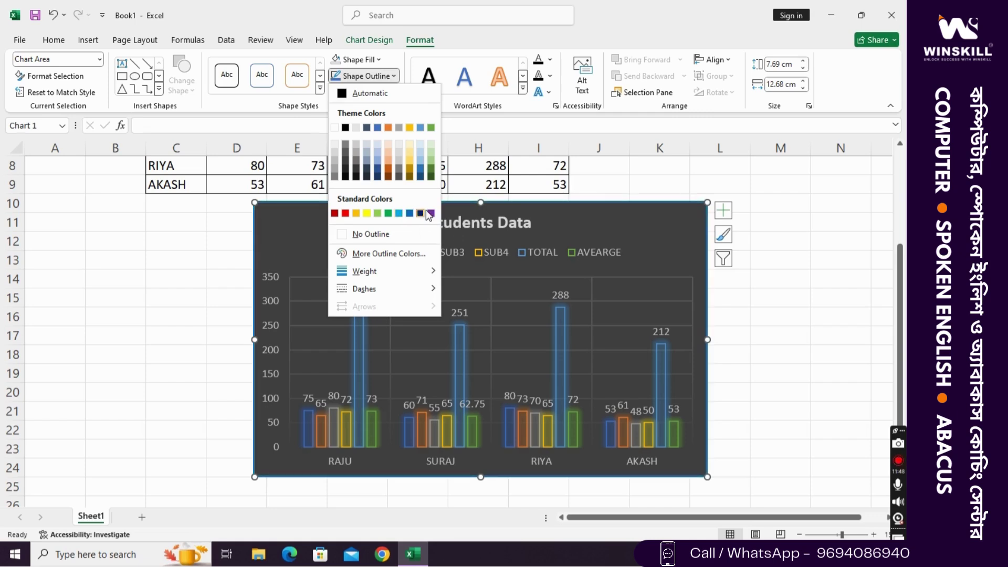
pyautogui.click(370, 213)
pyautogui.click(393, 77)
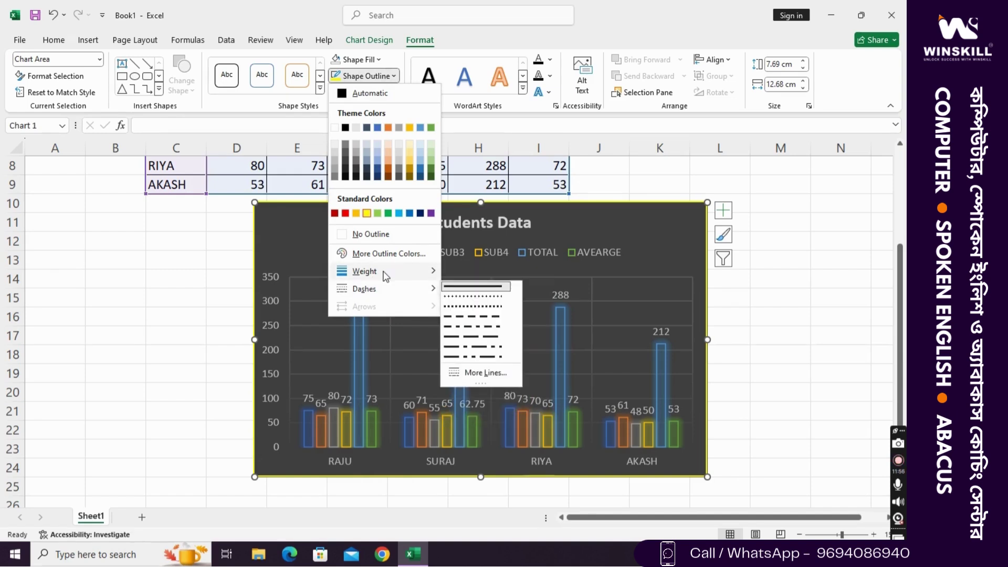
pyautogui.moveTo(386, 276)
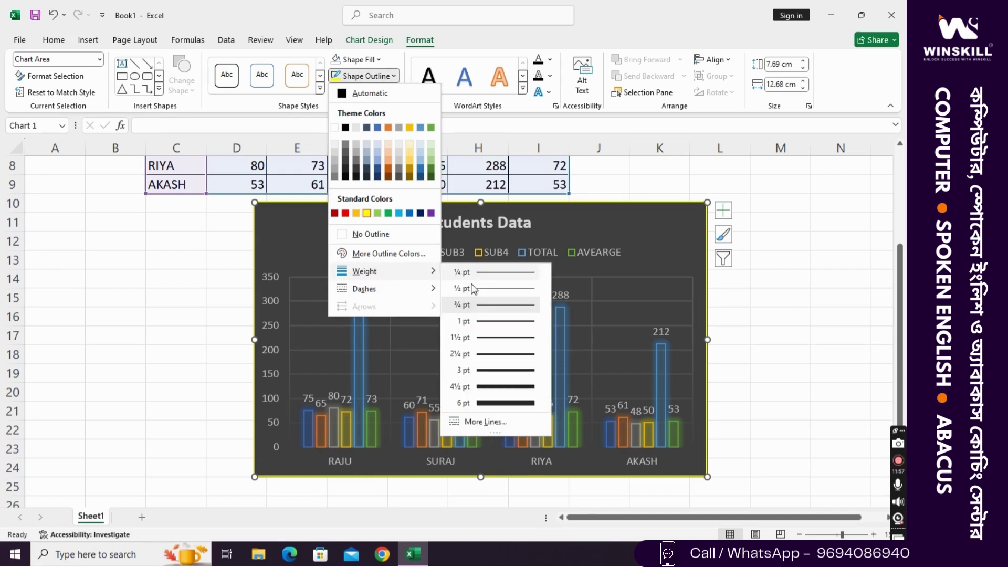
pyautogui.click(482, 388)
pyautogui.click(838, 310)
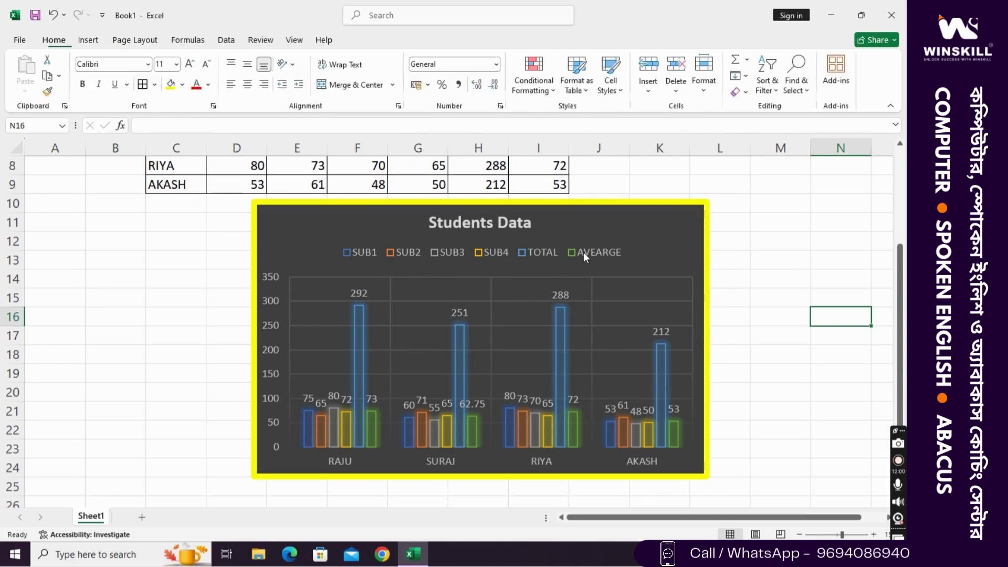
# Examine the chart's style and colour galleries without applying any choice.
pyautogui.click(629, 225)
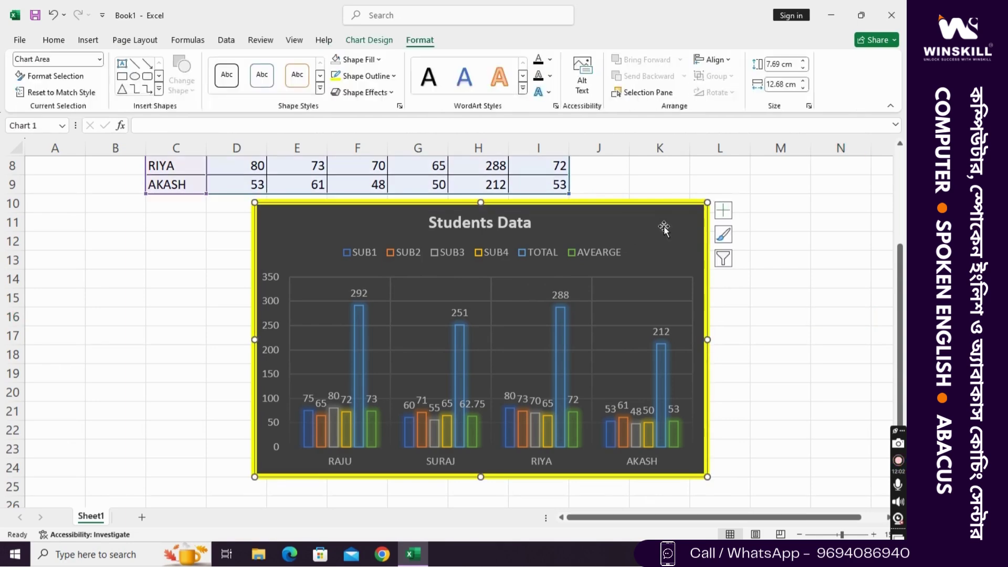
pyautogui.click(726, 238)
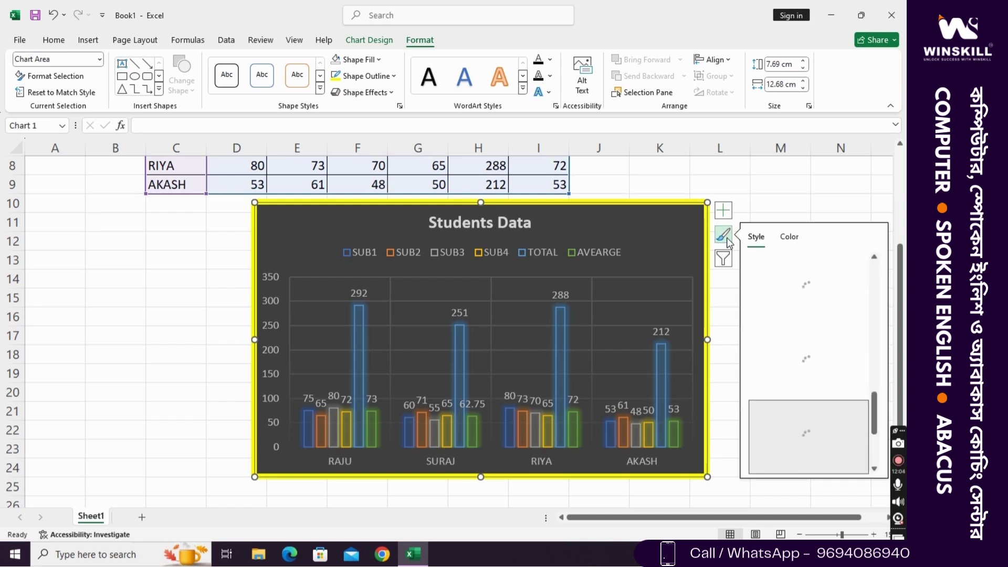
pyautogui.click(789, 236)
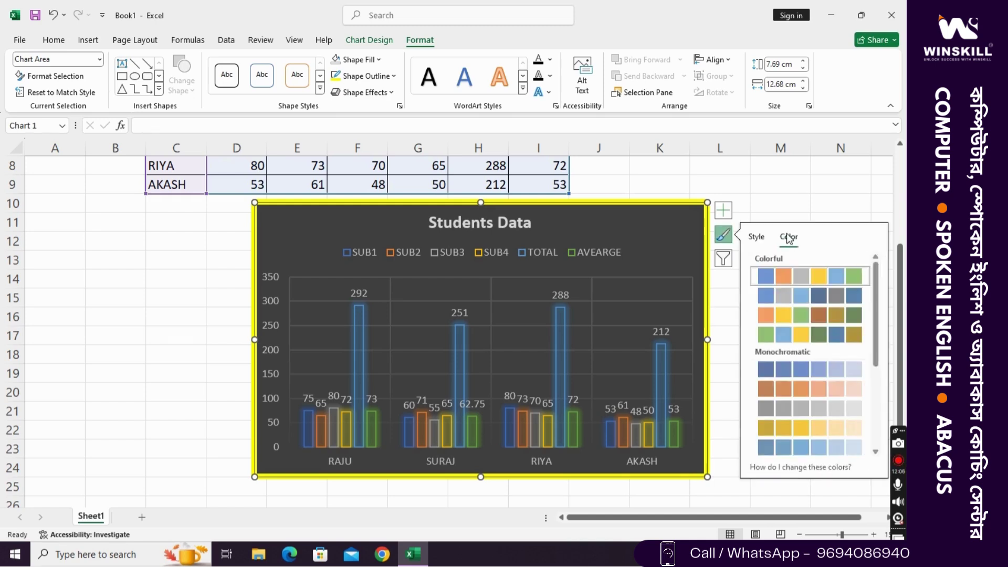
pyautogui.click(757, 237)
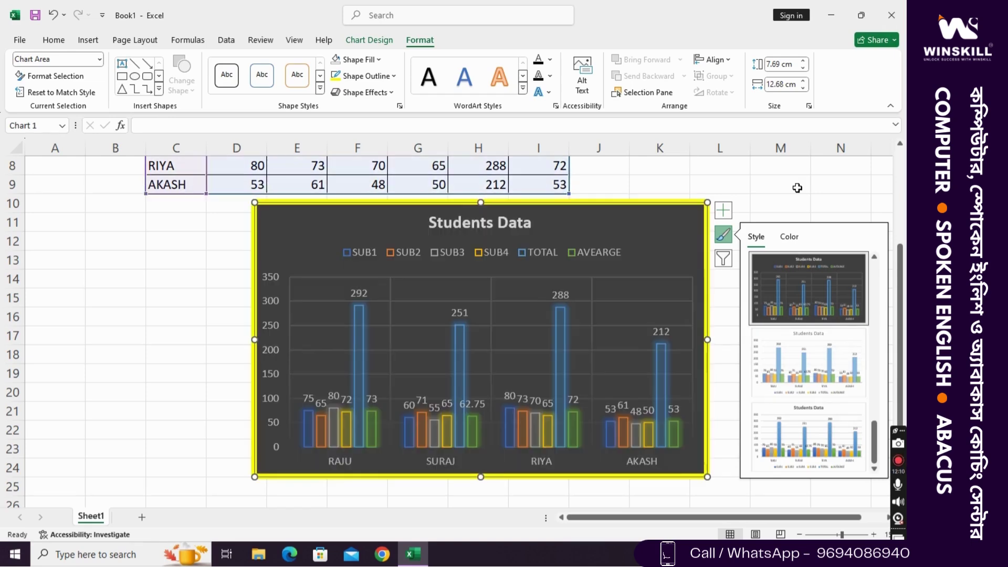
pyautogui.click(781, 184)
# Remove the outline from the chart area.
pyautogui.click(588, 223)
pyautogui.click(423, 42)
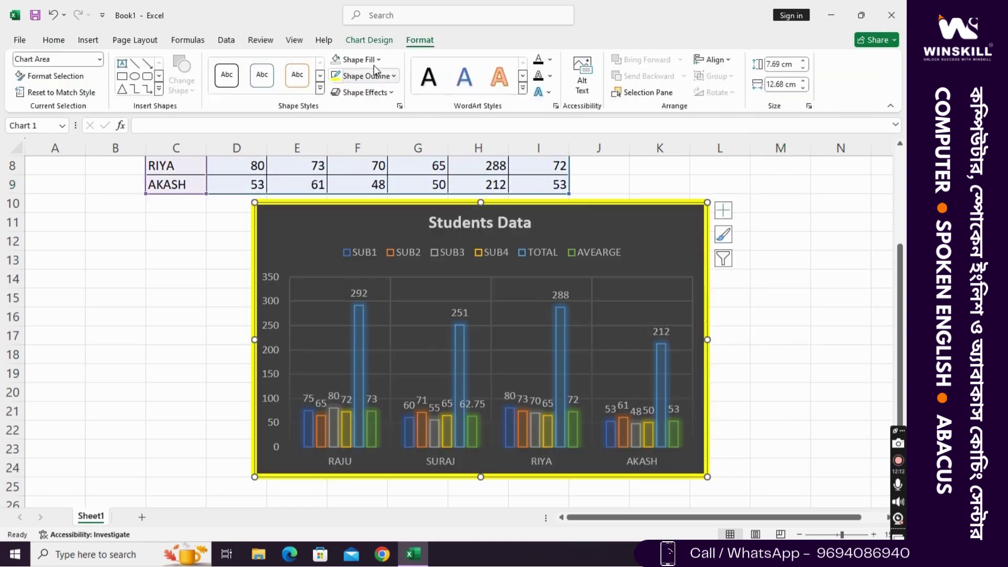
pyautogui.click(367, 76)
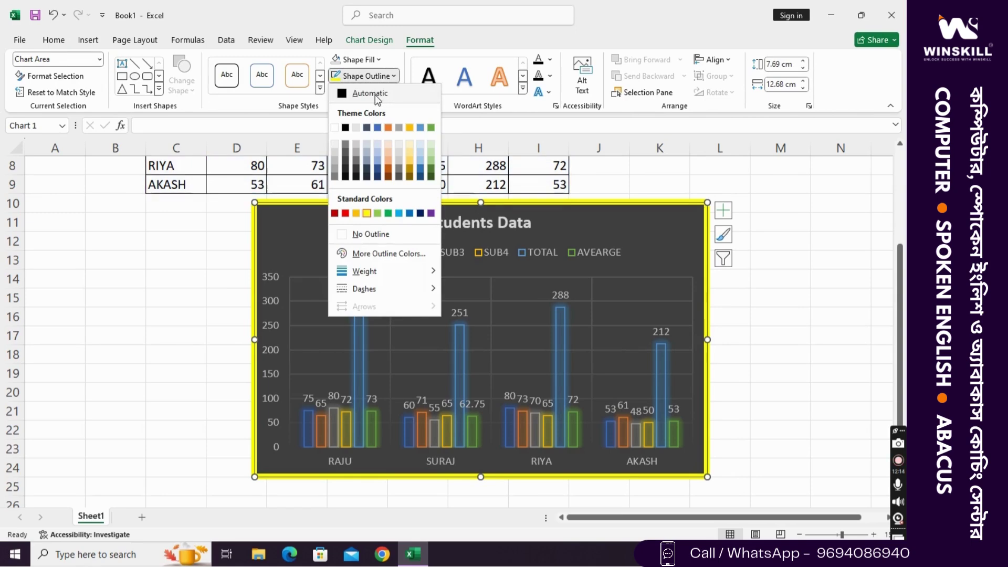
pyautogui.click(370, 234)
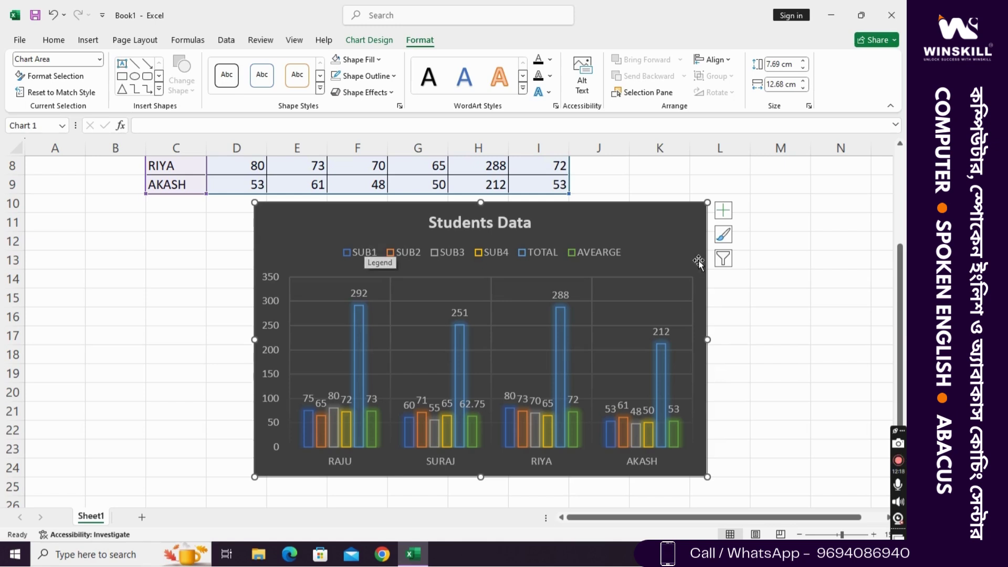
# Try a solid fill on the chart area, and switch it to a gradient fill with one stop moved to 72%.
pyautogui.doubleClick(645, 231)
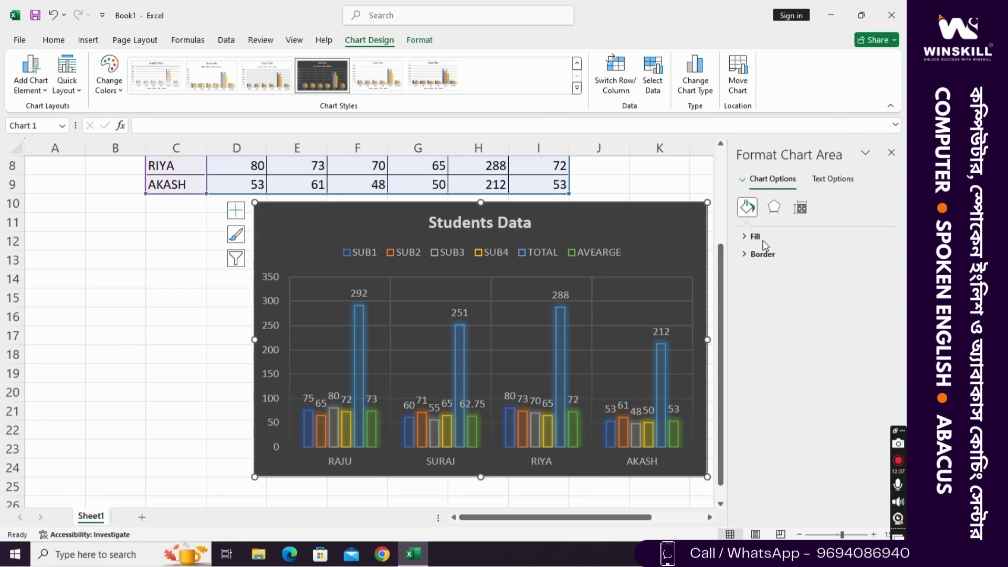
pyautogui.click(747, 237)
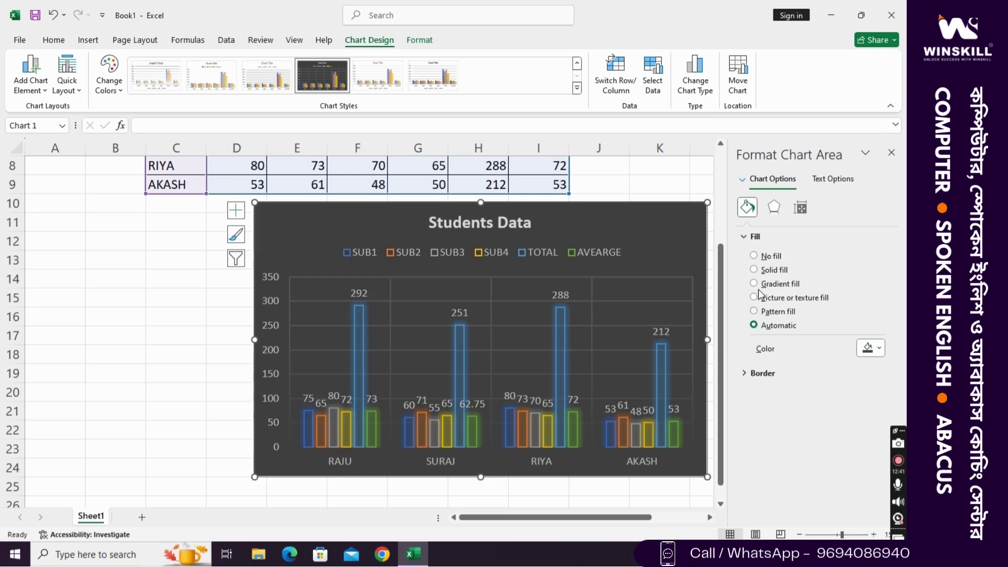
pyautogui.click(754, 269)
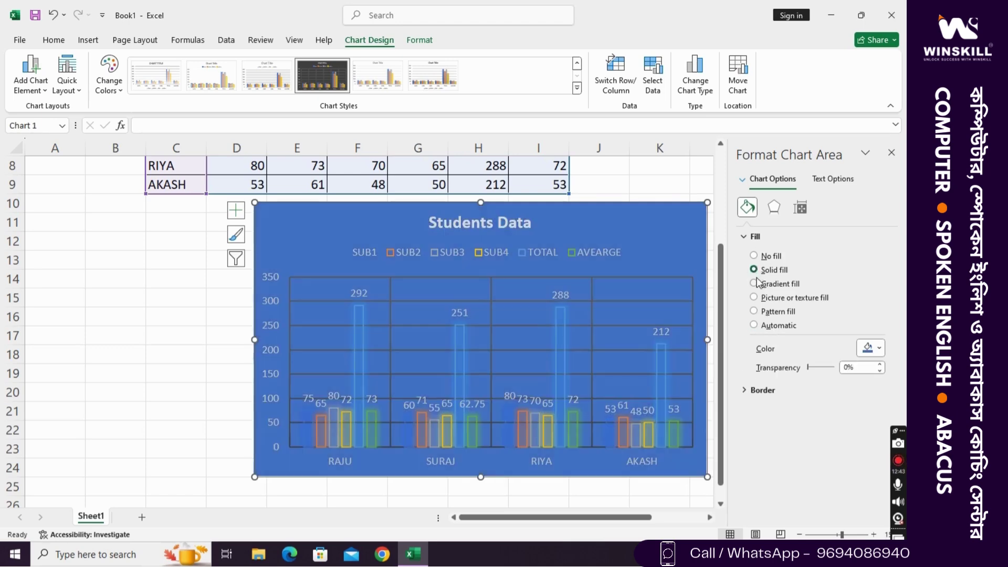
pyautogui.click(755, 283)
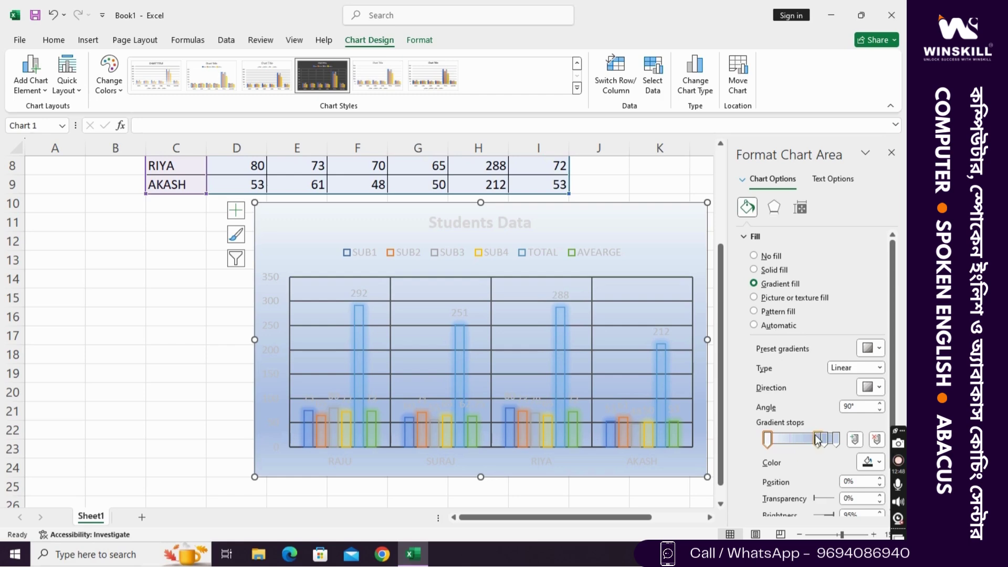
pyautogui.moveTo(818, 441)
pyautogui.mouseDown()
pyautogui.moveTo(794, 441)
pyautogui.moveTo(818, 445)
pyautogui.mouseUp()
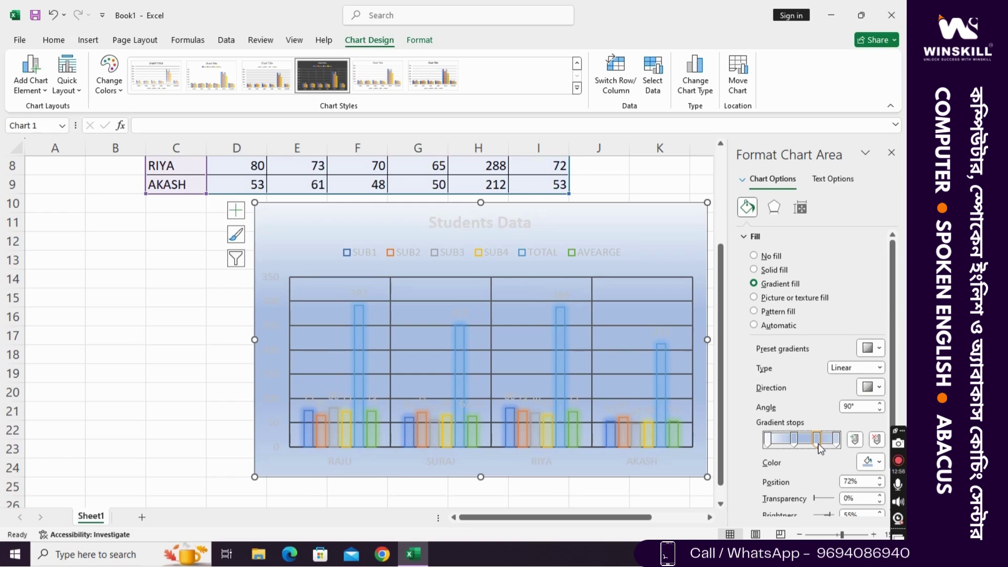
# Try the dark gold, dark blue, light blue and light grey radial preset gradients on the chart area.
pyautogui.click(880, 347)
pyautogui.press('Escape')
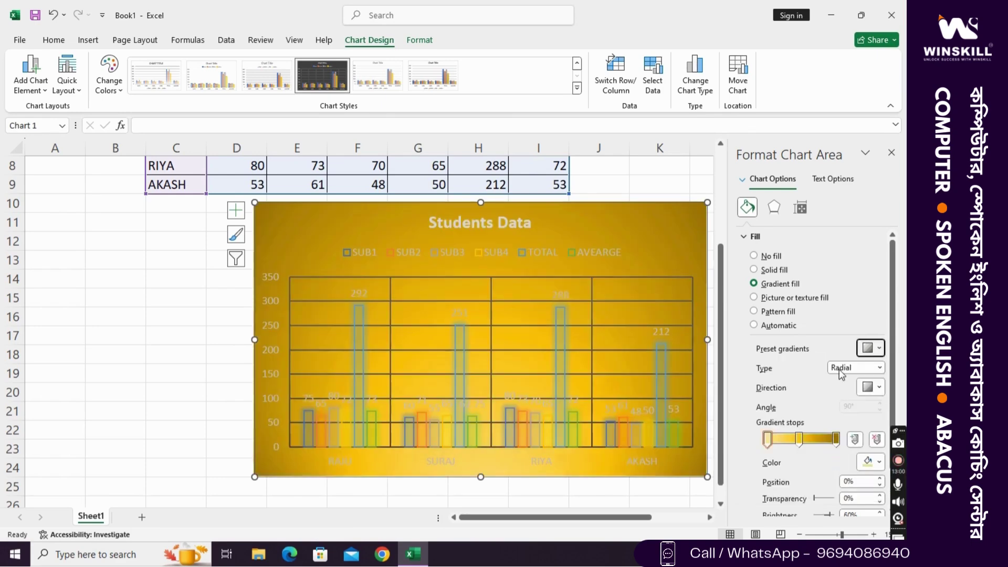
pyautogui.click(873, 348)
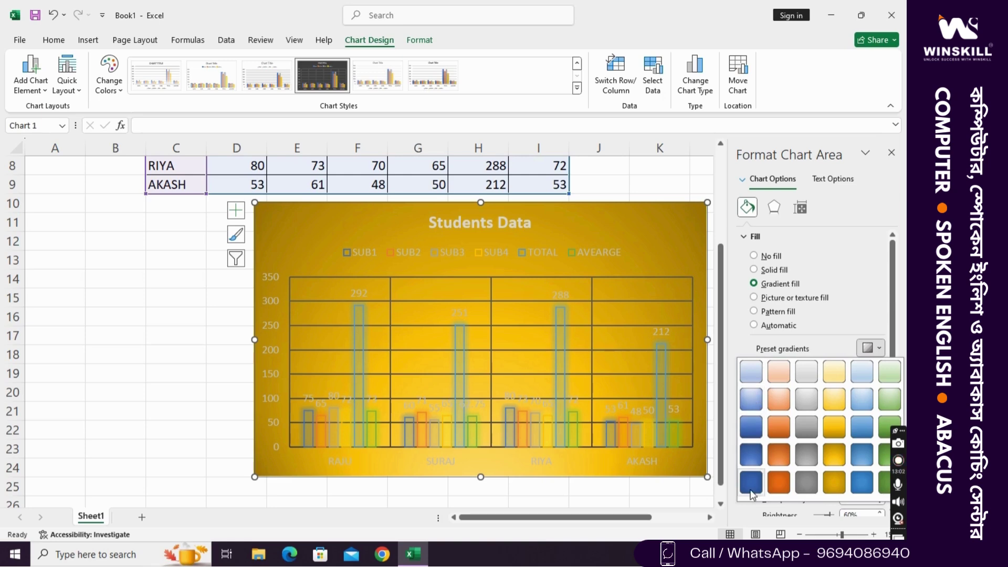
pyautogui.press('Escape')
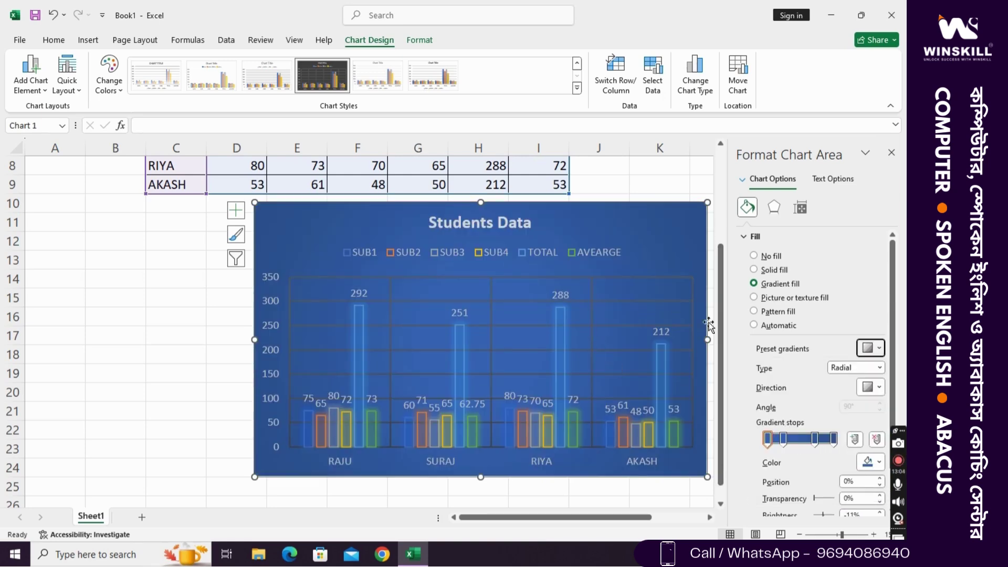
pyautogui.click(869, 348)
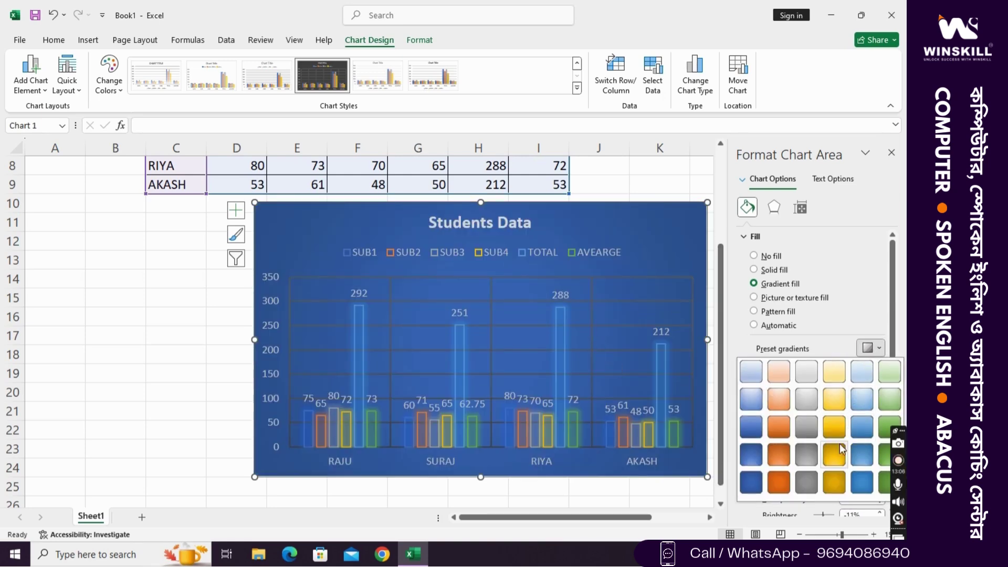
pyautogui.click(751, 399)
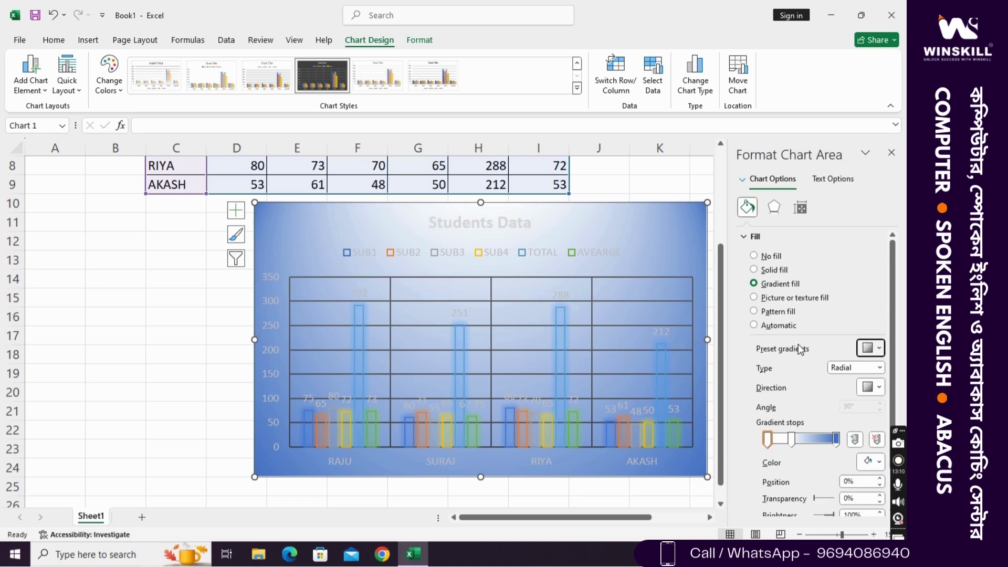
pyautogui.click(871, 348)
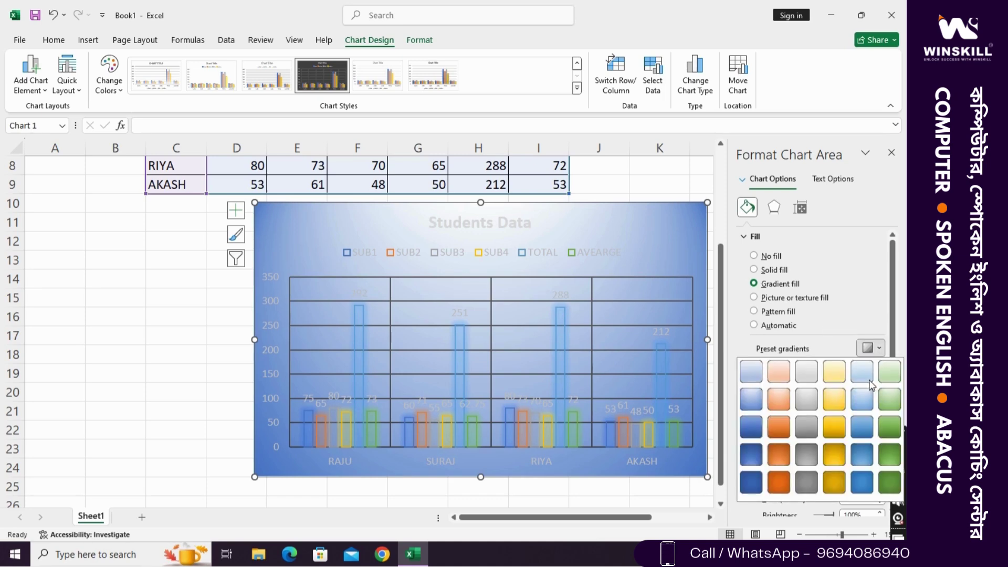
pyautogui.click(815, 406)
# Apply the light gold radial preset gradient to the chart area and move its middle gradient stop to 37%.
pyautogui.click(875, 351)
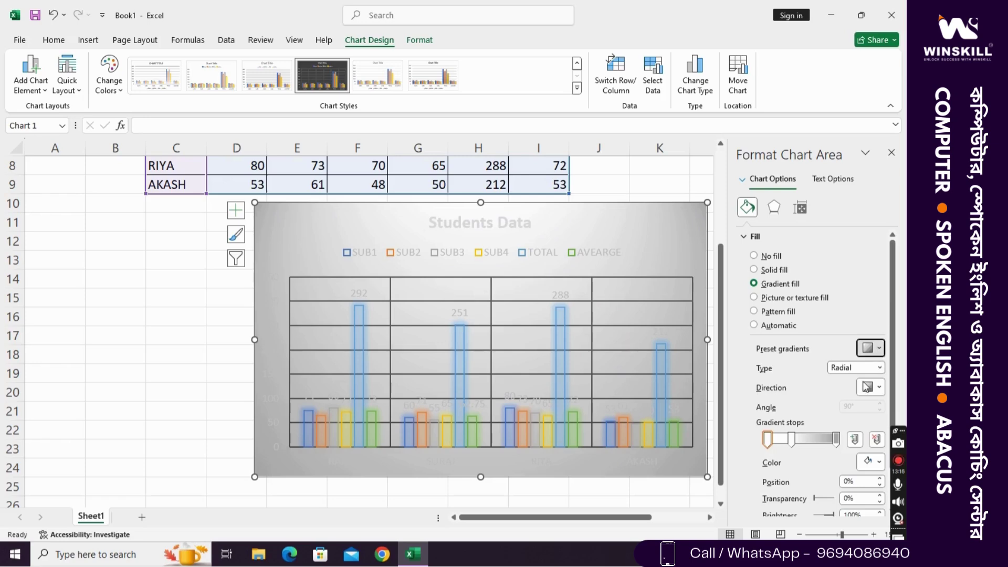
pyautogui.click(833, 409)
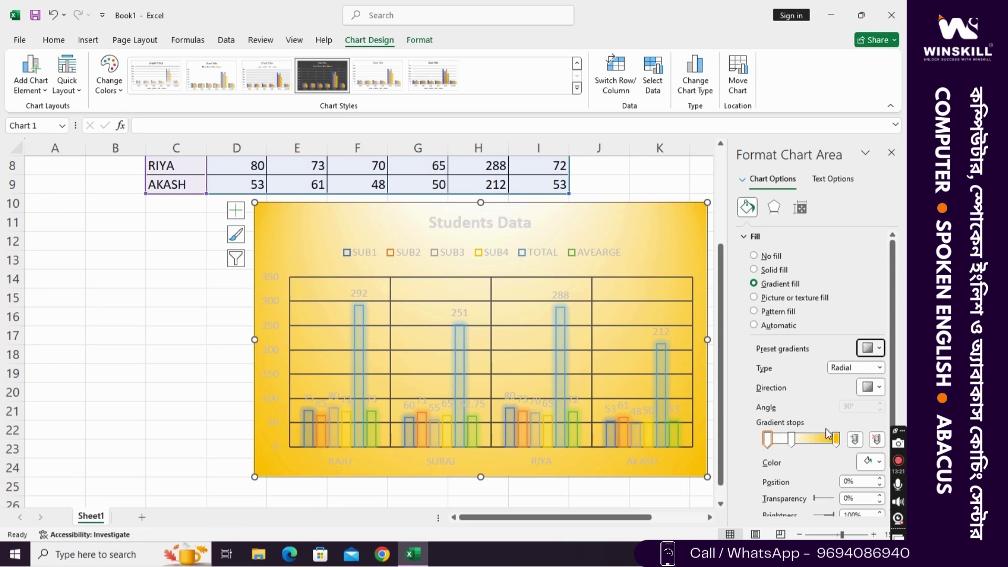
pyautogui.click(793, 441)
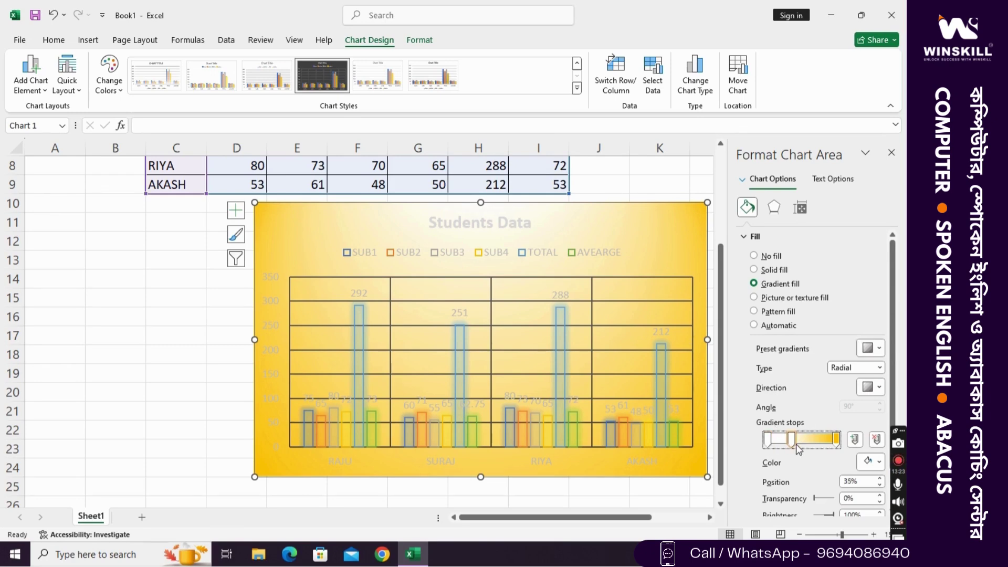
pyautogui.click(835, 440)
pyautogui.moveTo(792, 442); pyautogui.dragTo(797, 442)
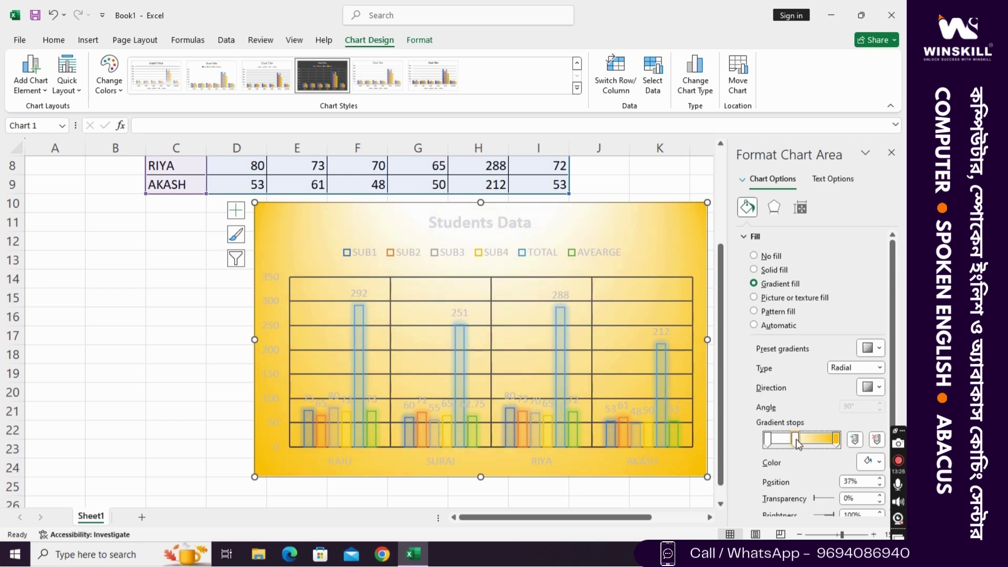
# Recolour the chart area's first gradient stop light green and the middle stop, at 41%, light blue.
pyautogui.click(769, 439)
pyautogui.click(872, 462)
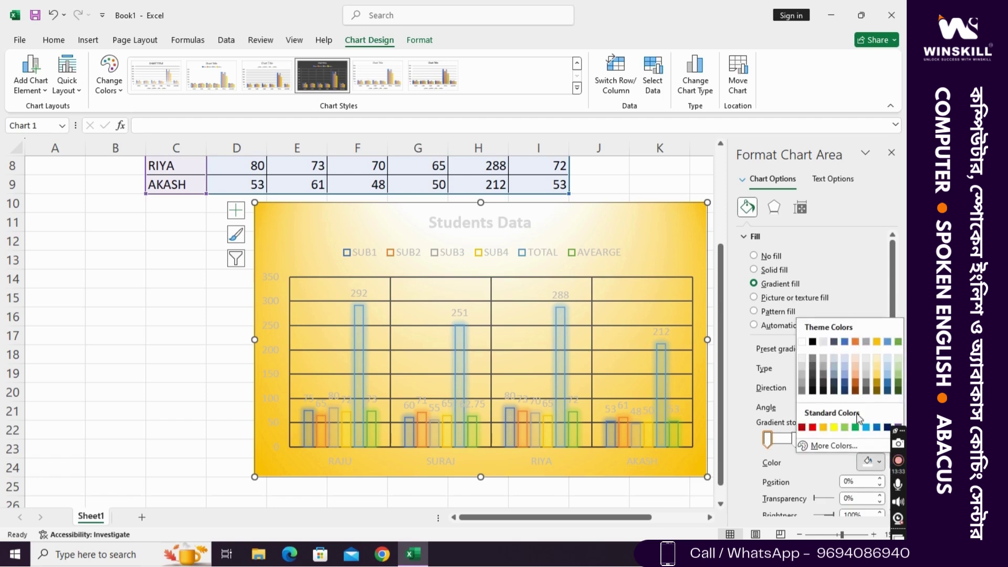
pyautogui.click(896, 376)
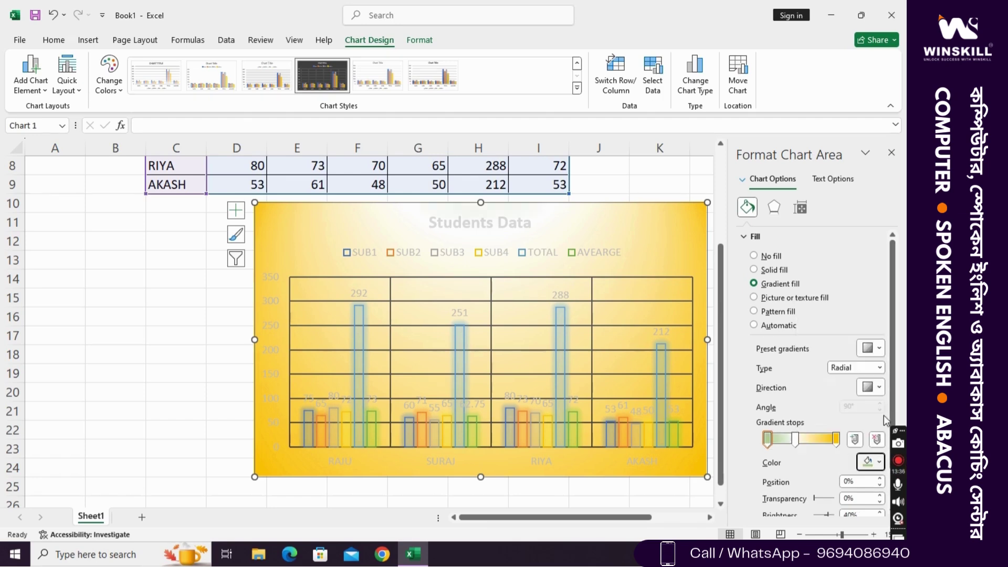
pyautogui.click(796, 443)
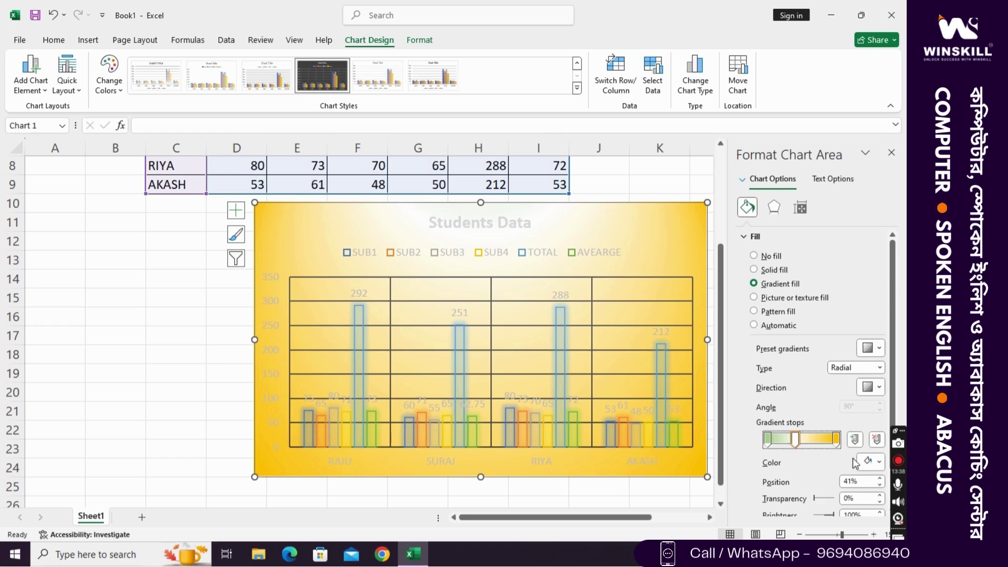
pyautogui.click(871, 461)
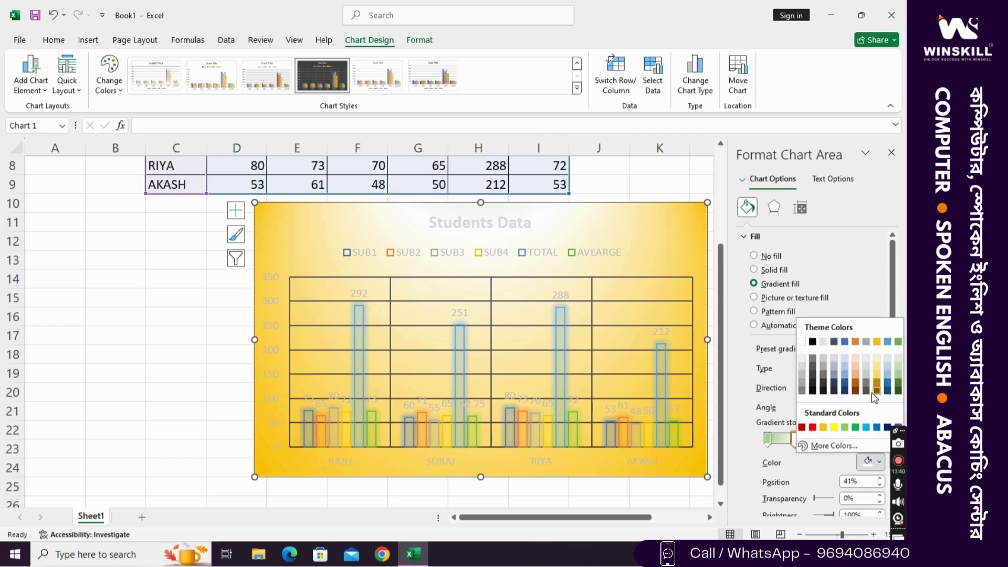
pyautogui.click(845, 375)
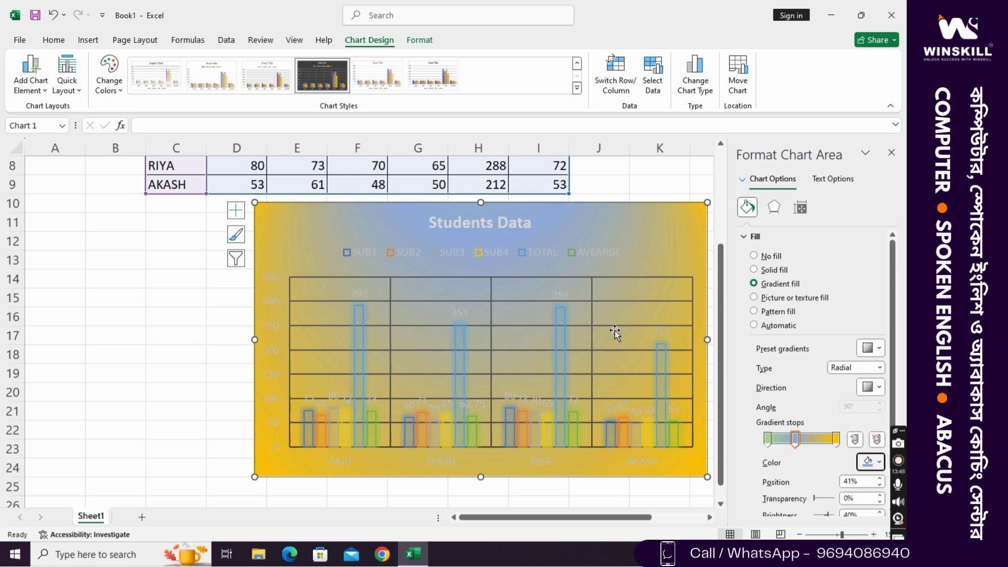
# Remove the light blue middle gradient stop and move the light green stop to 32%.
pyautogui.click(795, 439)
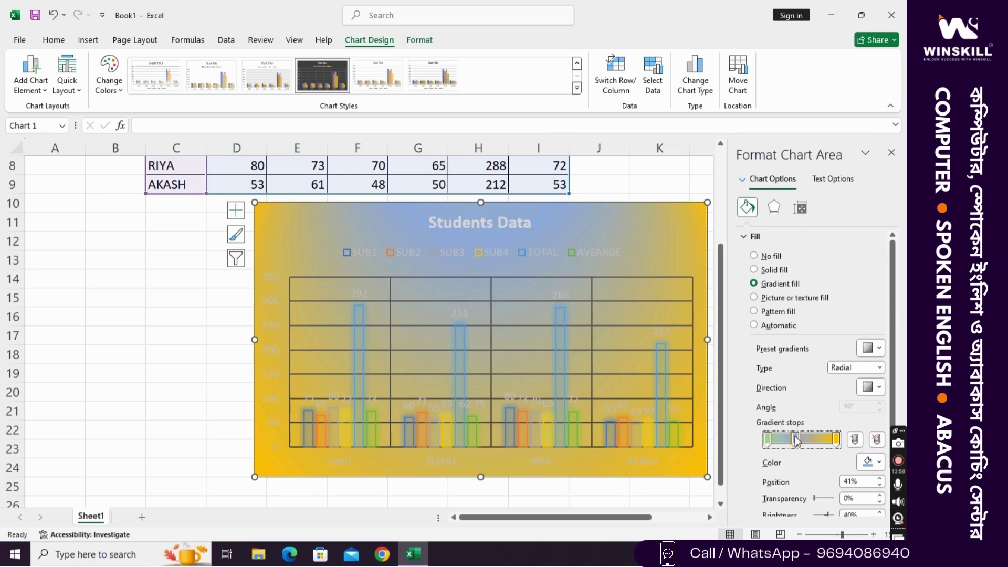
pyautogui.click(876, 440)
pyautogui.click(767, 440)
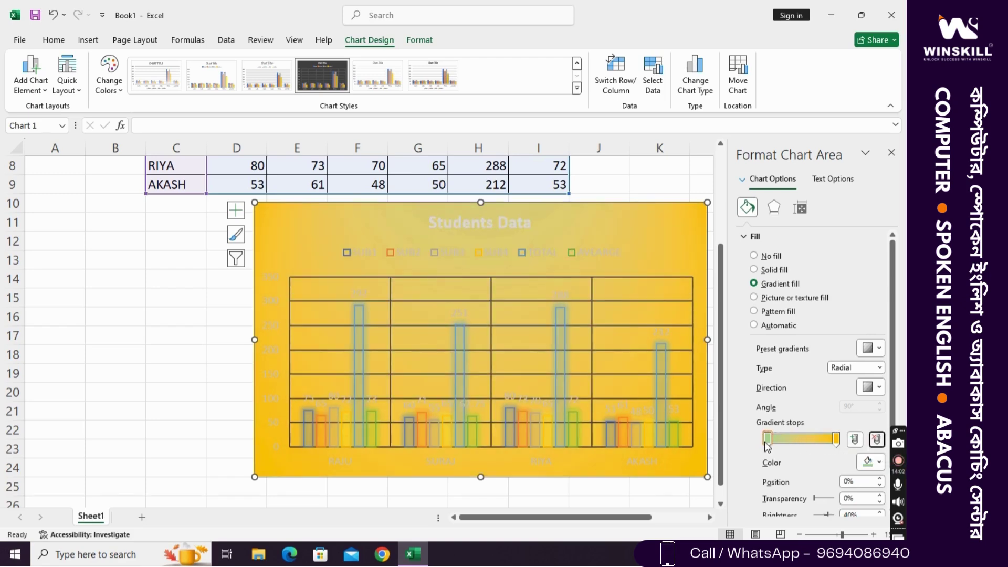
pyautogui.click(765, 442)
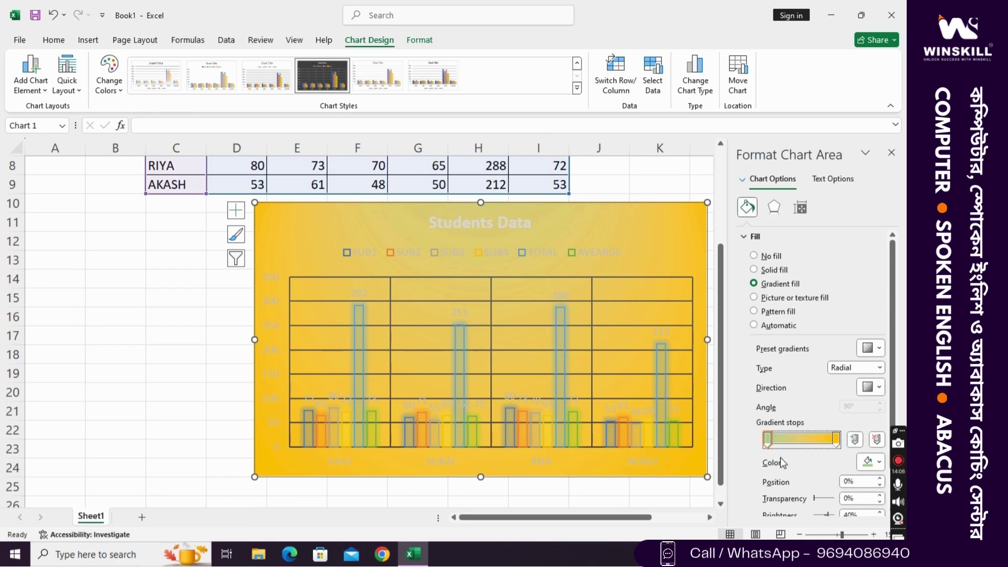
pyautogui.click(879, 478)
pyautogui.moveTo(879, 478); pyautogui.dragTo(879, 479)
pyautogui.moveTo(776, 445)
pyautogui.mouseDown()
pyautogui.moveTo(799, 444)
pyautogui.moveTo(780, 446)
pyautogui.moveTo(790, 443)
pyautogui.mouseUp()
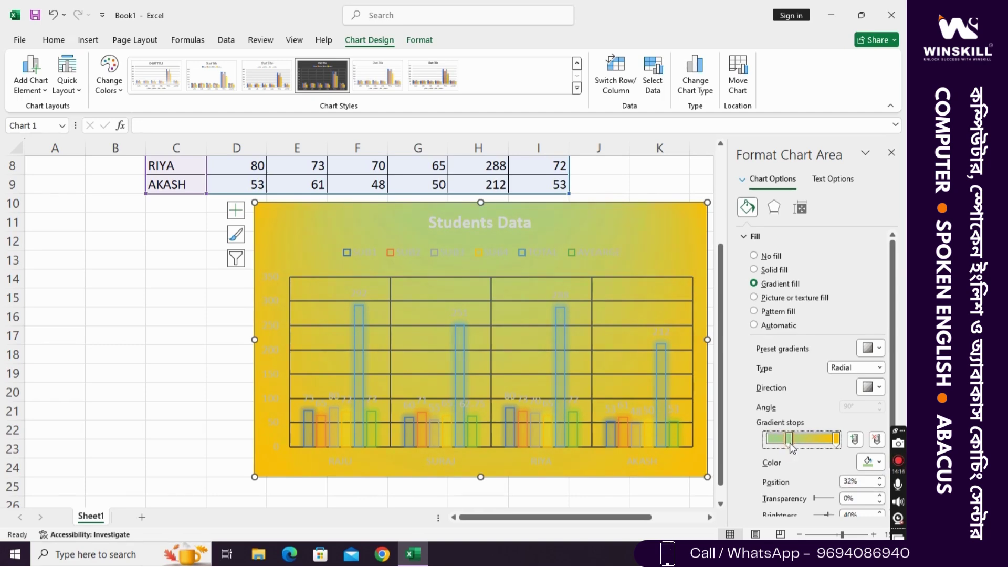
# Set the transparency of the light green gradient stop to 5%.
pyautogui.click(818, 498)
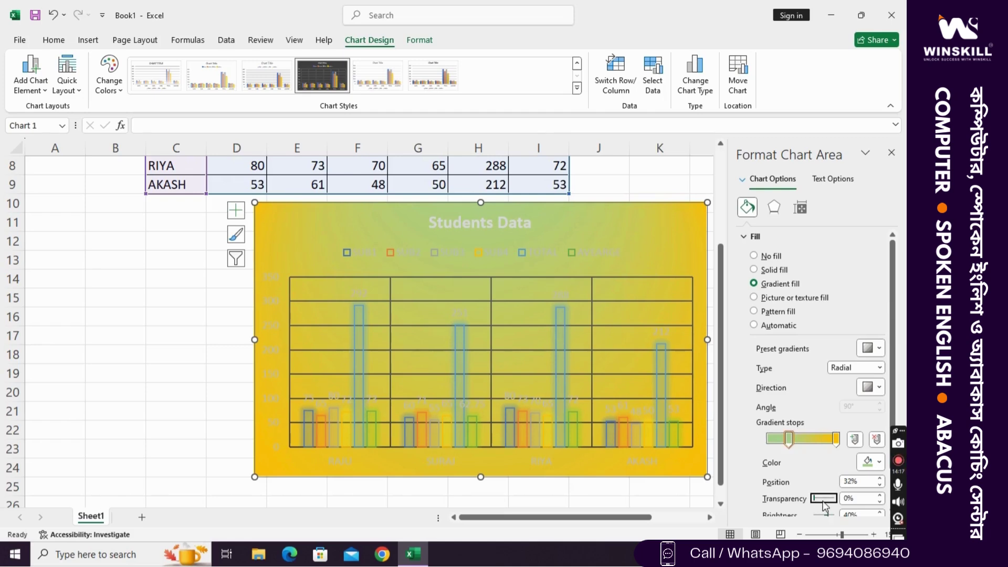
pyautogui.moveTo(816, 500)
pyautogui.mouseDown()
pyautogui.moveTo(835, 502)
pyautogui.moveTo(799, 500)
pyautogui.moveTo(828, 503)
pyautogui.moveTo(817, 501)
pyautogui.mouseUp()
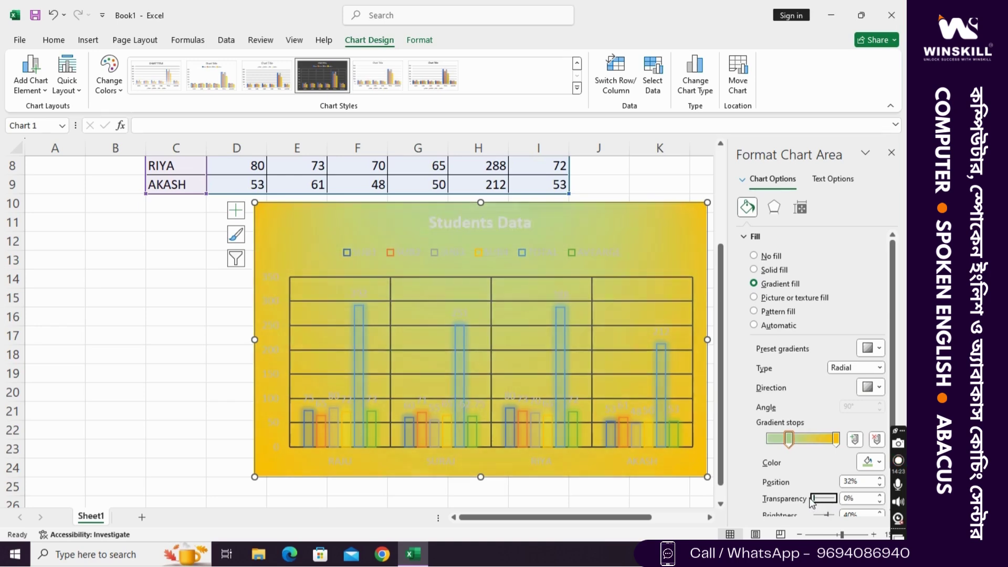
pyautogui.scroll(-2, 823, 481)
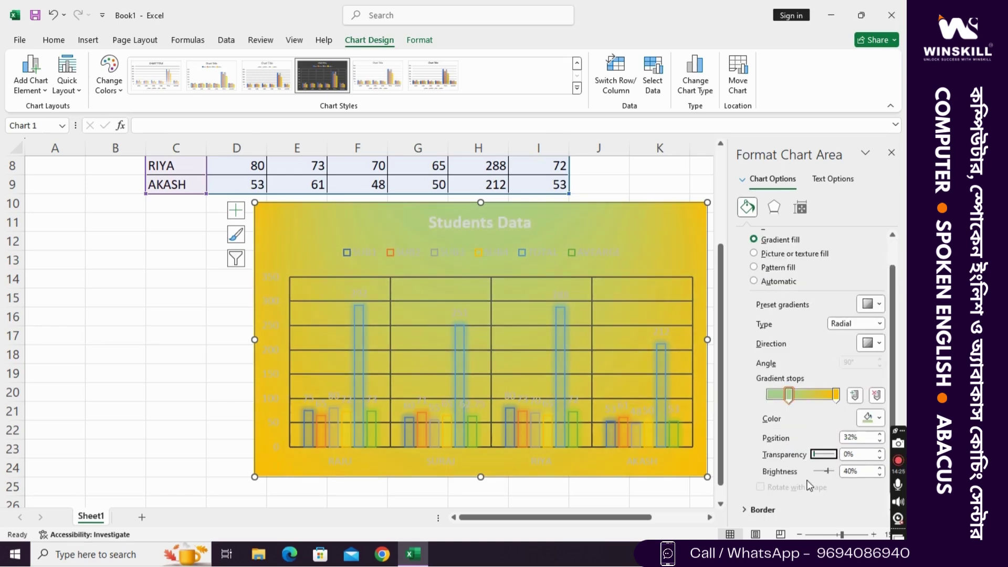
pyautogui.scroll(2, 813, 466)
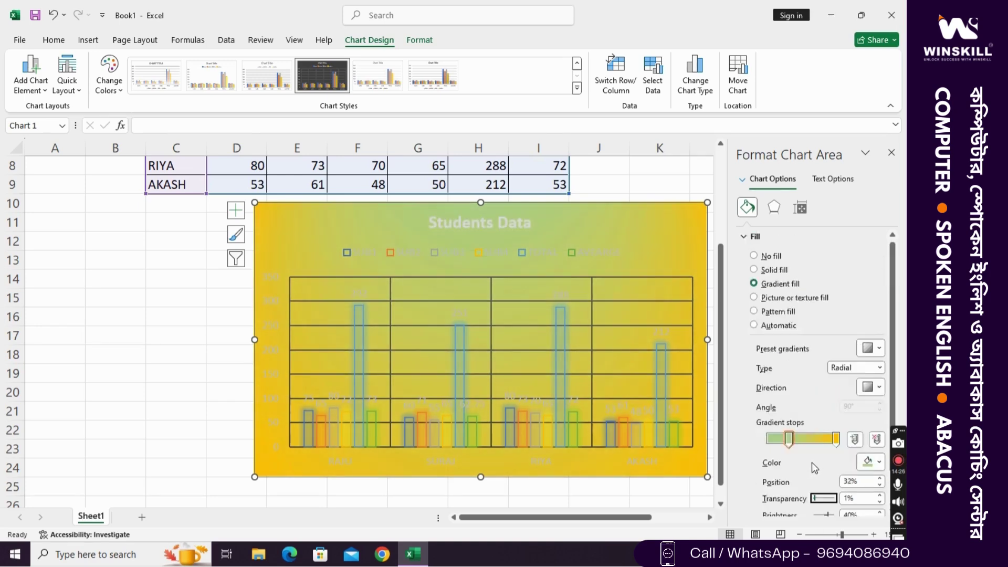
# Try the linear and rectangular gradient types on the chart area and return to linear.
pyautogui.click(867, 370)
pyautogui.click(840, 380)
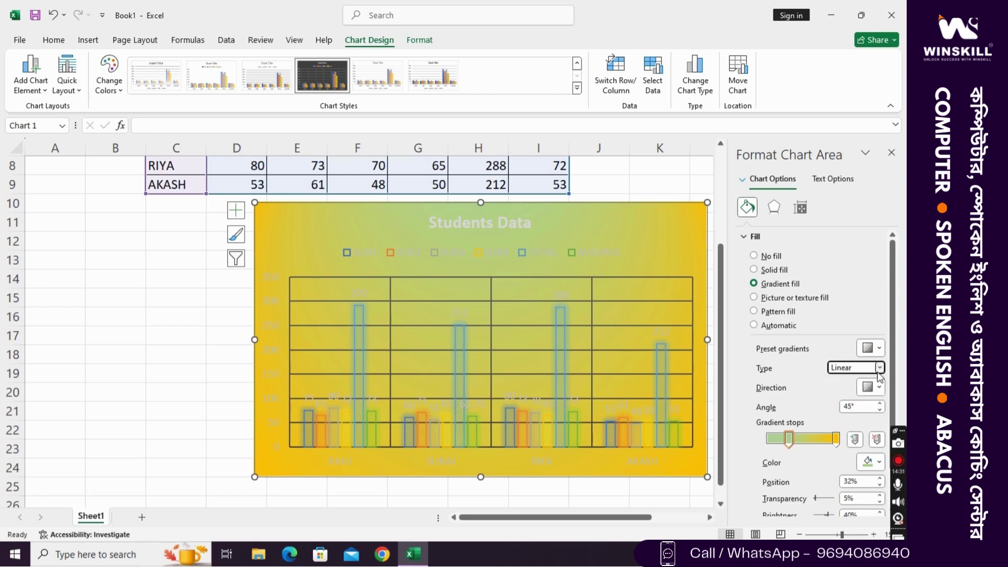
pyautogui.click(881, 368)
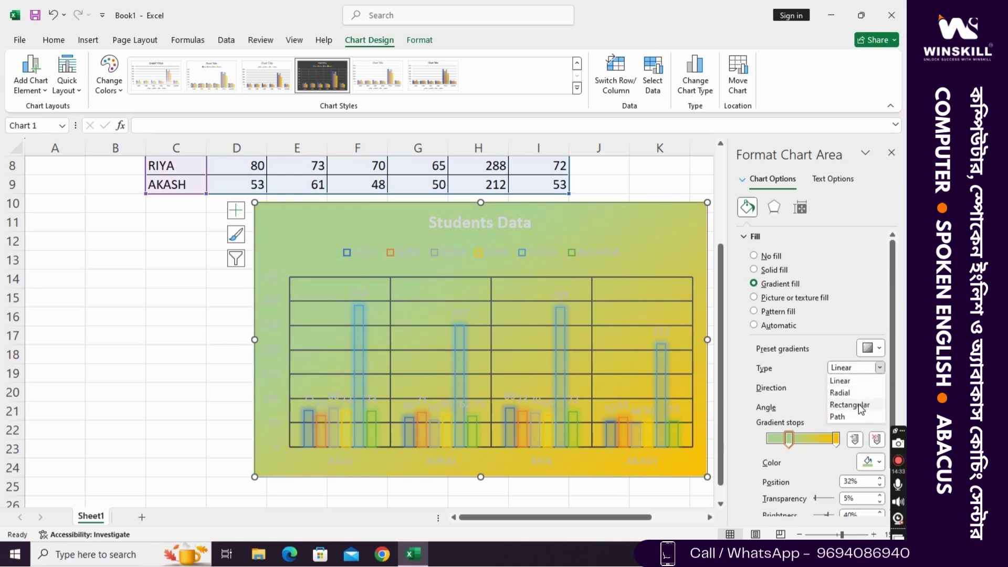
pyautogui.click(858, 404)
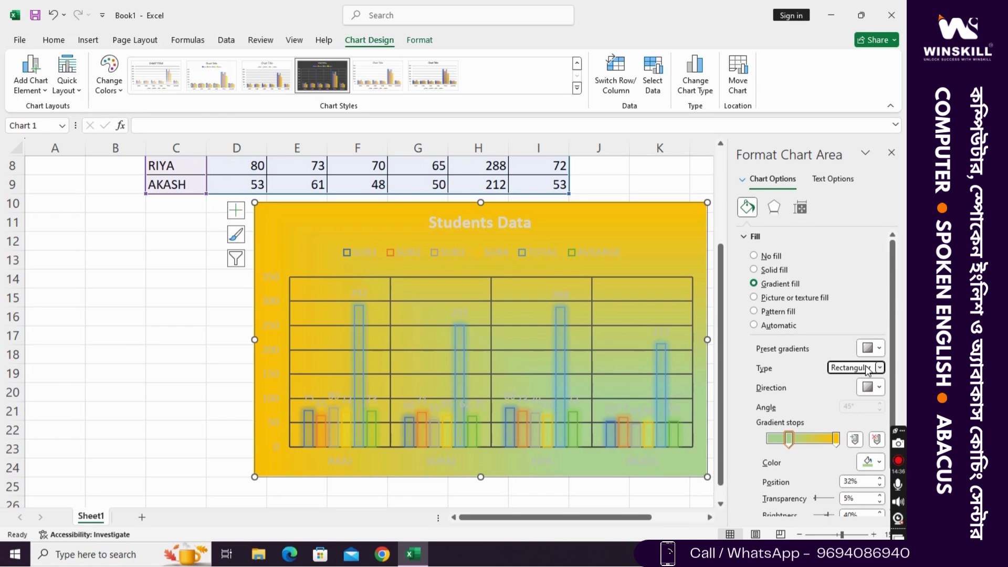
pyautogui.click(868, 370)
pyautogui.click(845, 382)
# Fill the chart area with the picture ap from the Downloads folder and set its transparency to 30%.
pyautogui.click(766, 300)
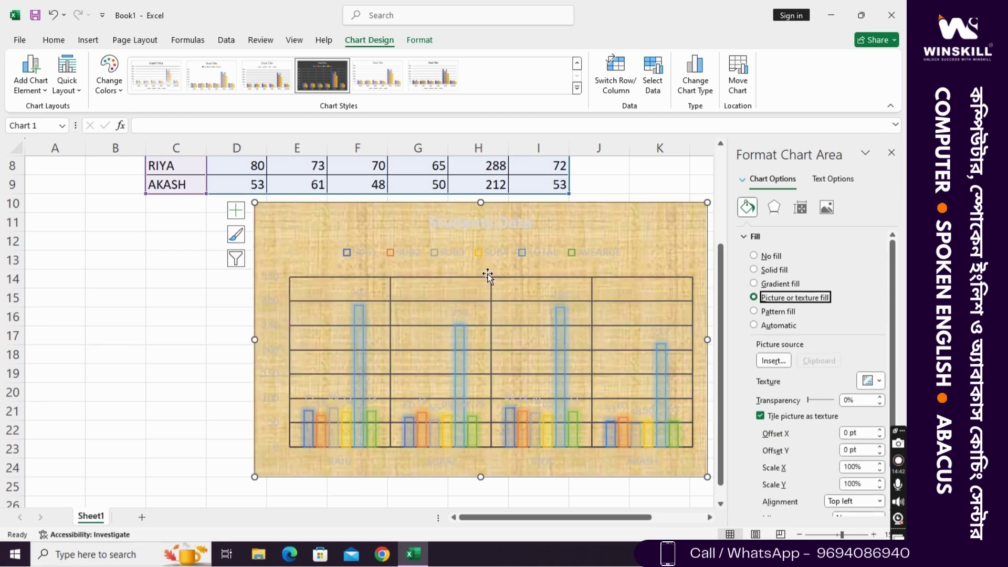
pyautogui.click(772, 361)
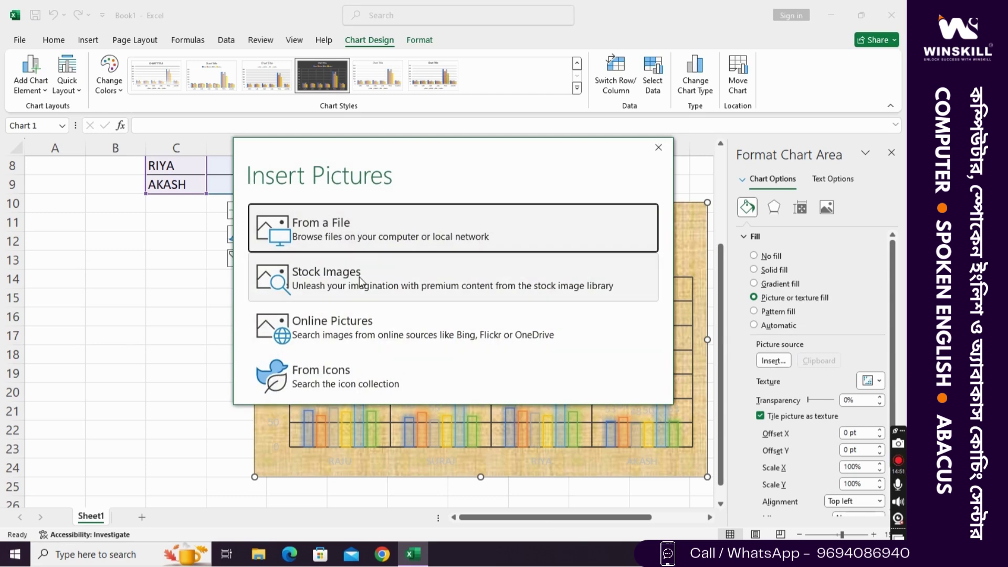
pyautogui.click(363, 235)
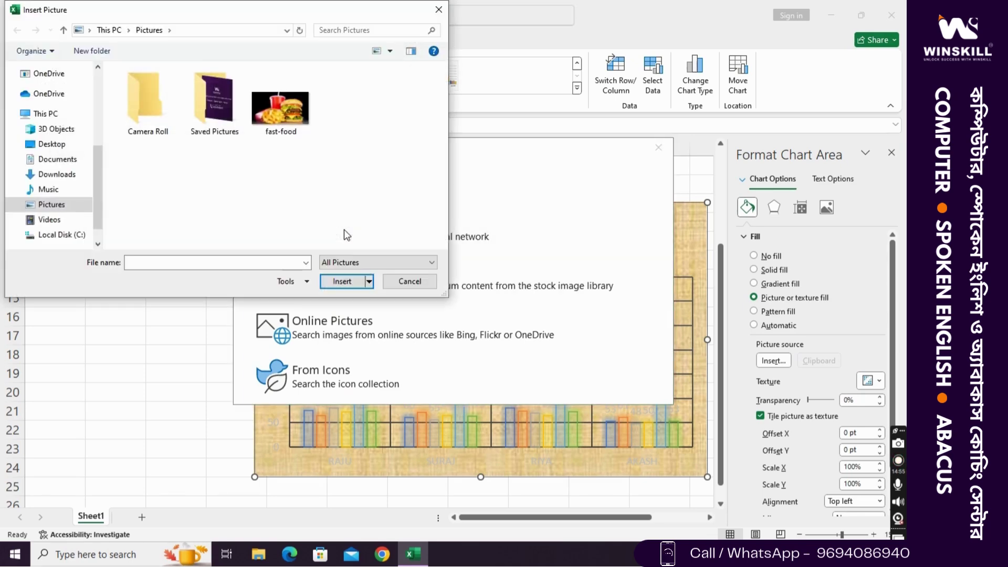
pyautogui.click(47, 176)
pyautogui.scroll(-3, 265, 177)
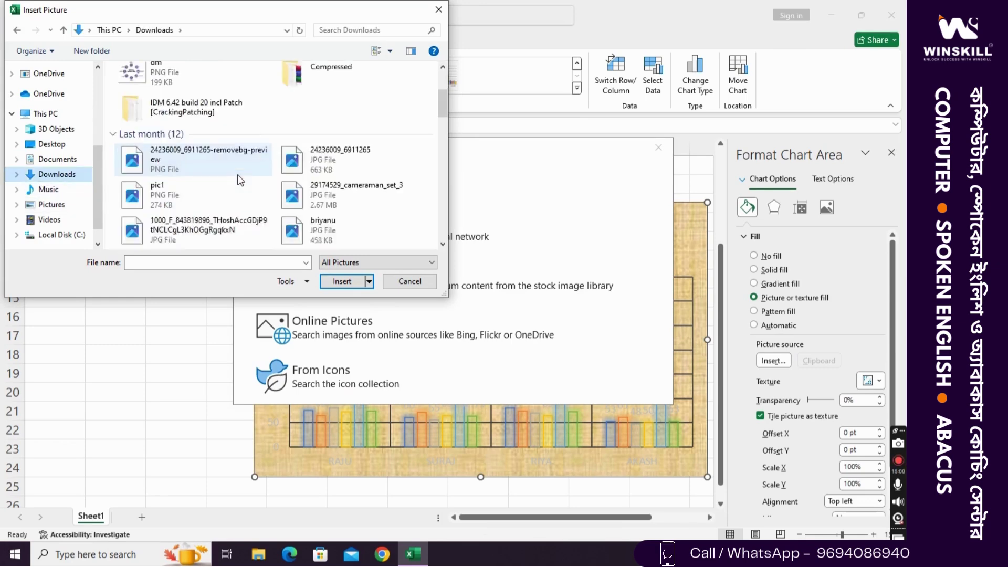
pyautogui.scroll(3, 266, 157)
pyautogui.click(123, 99)
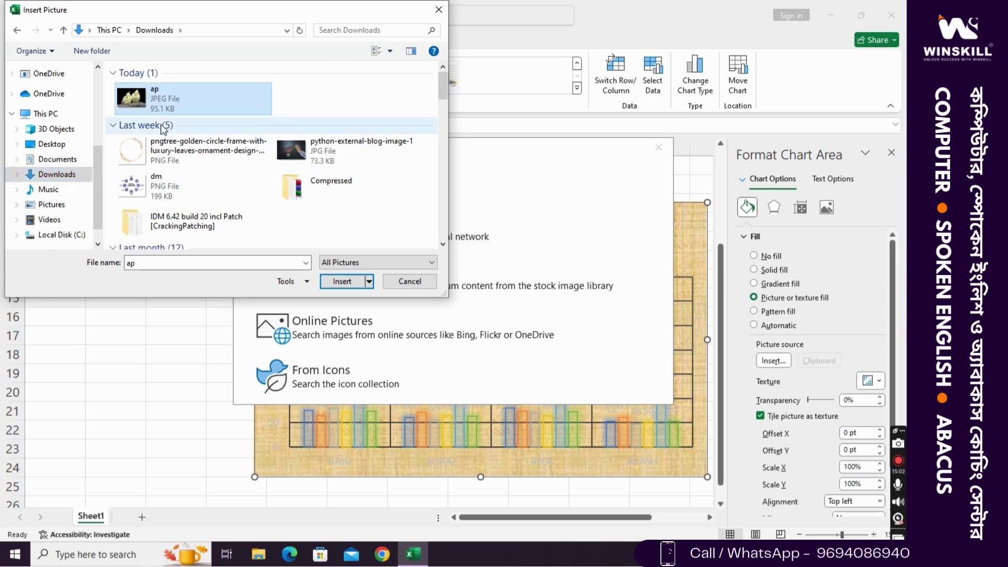
pyautogui.click(341, 282)
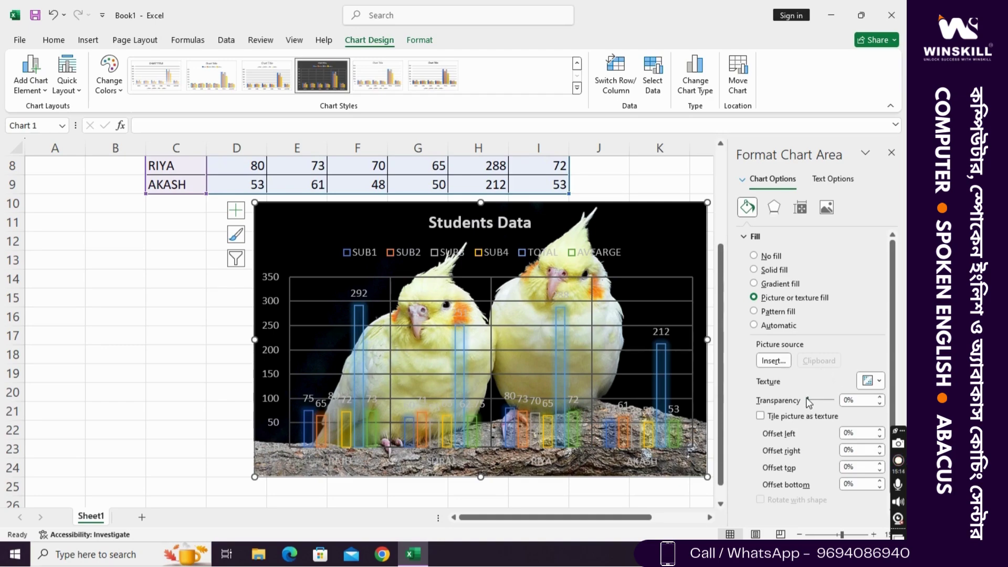
pyautogui.moveTo(808, 402)
pyautogui.mouseDown()
pyautogui.moveTo(828, 402)
pyautogui.moveTo(815, 402)
pyautogui.mouseUp()
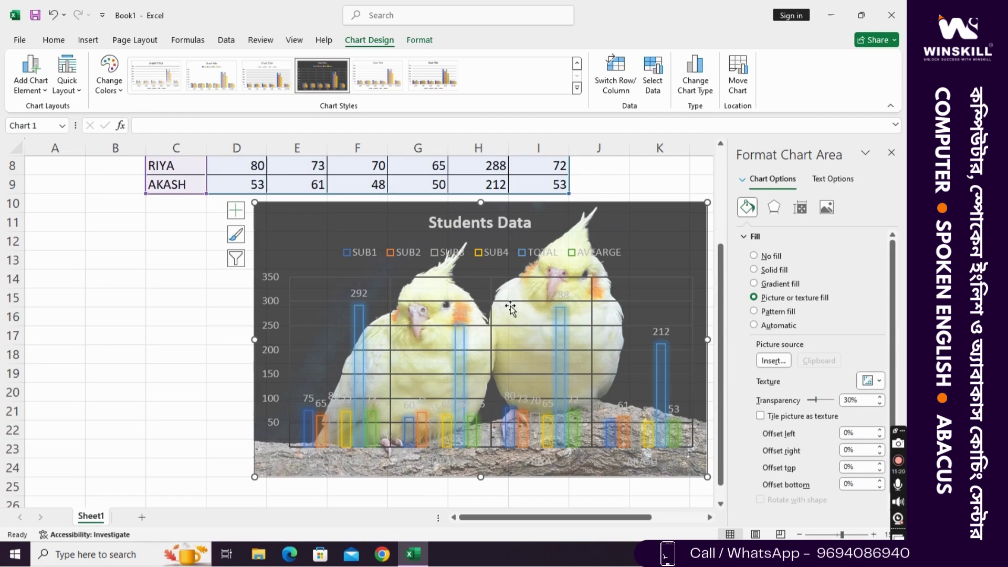
# Select the data labels of the SUB1 series in the chart.
pyautogui.click(371, 251)
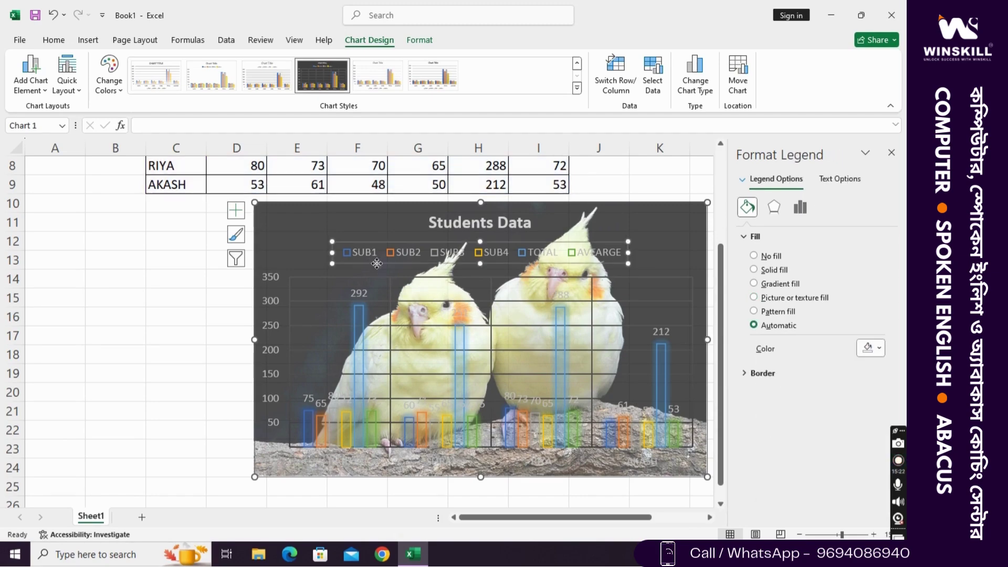
pyautogui.click(322, 399)
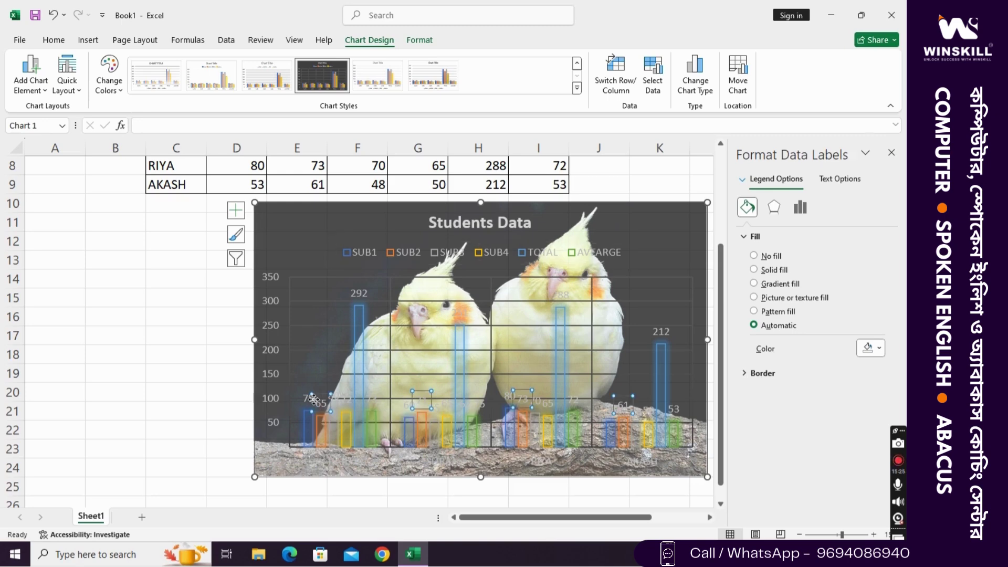
pyautogui.click(306, 399)
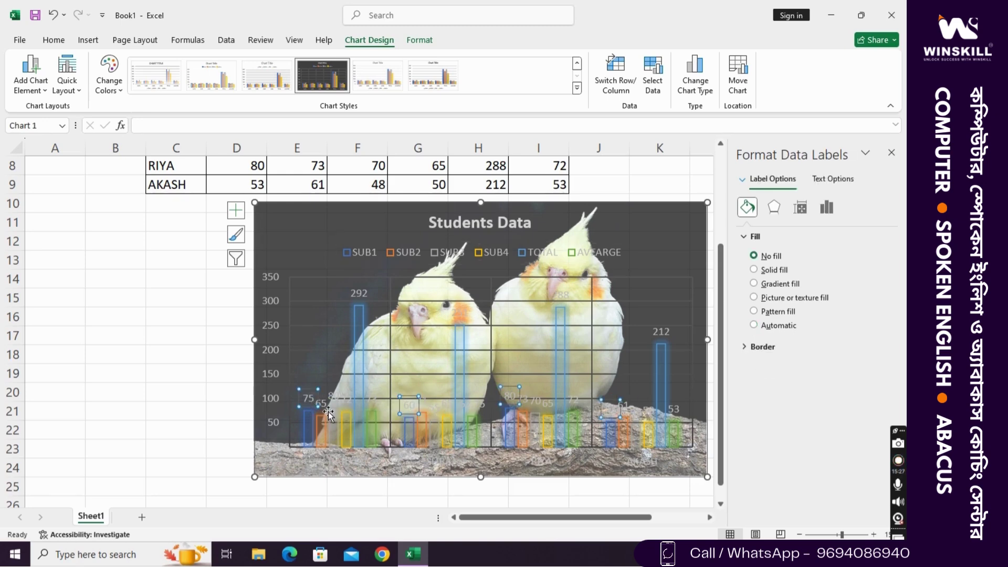
pyautogui.click(420, 40)
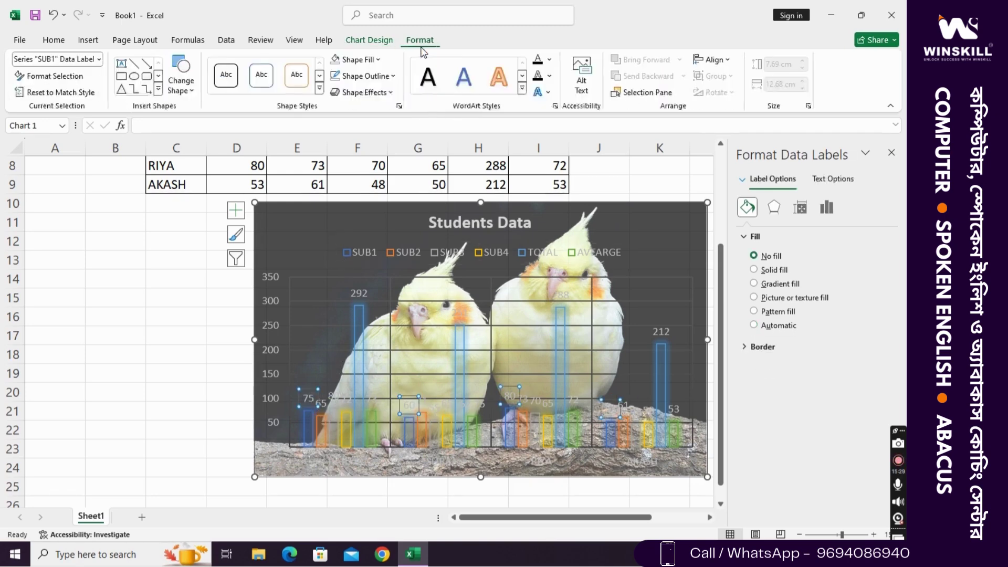
pyautogui.click(522, 90)
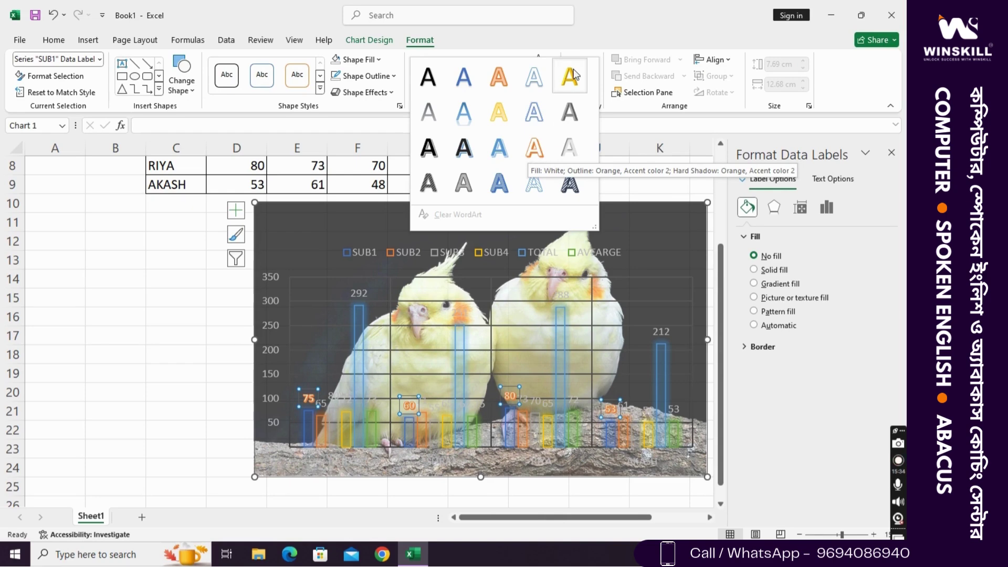
pyautogui.click(590, 39)
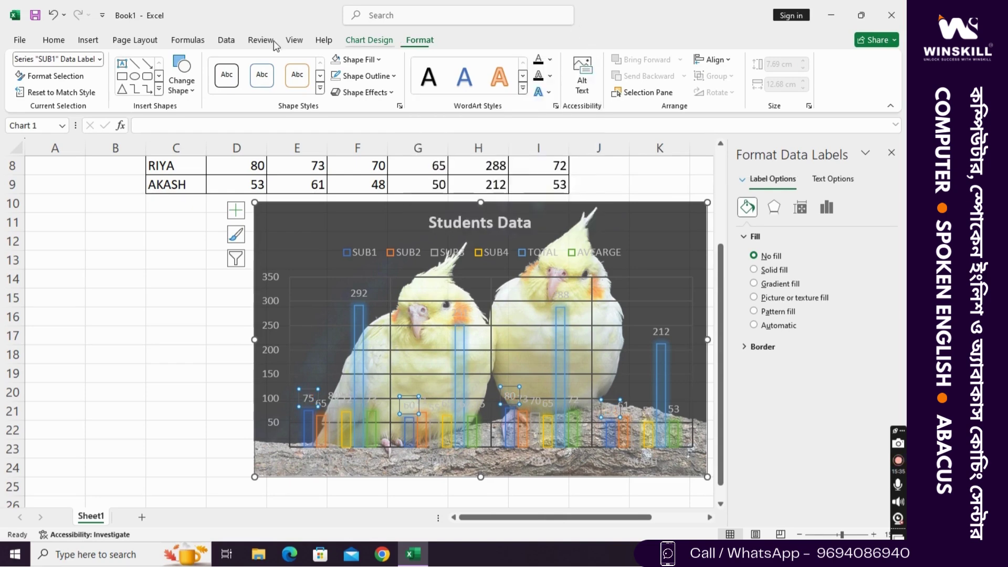
# Set the font colour of the SUB1 data labels to white.
pyautogui.click(53, 40)
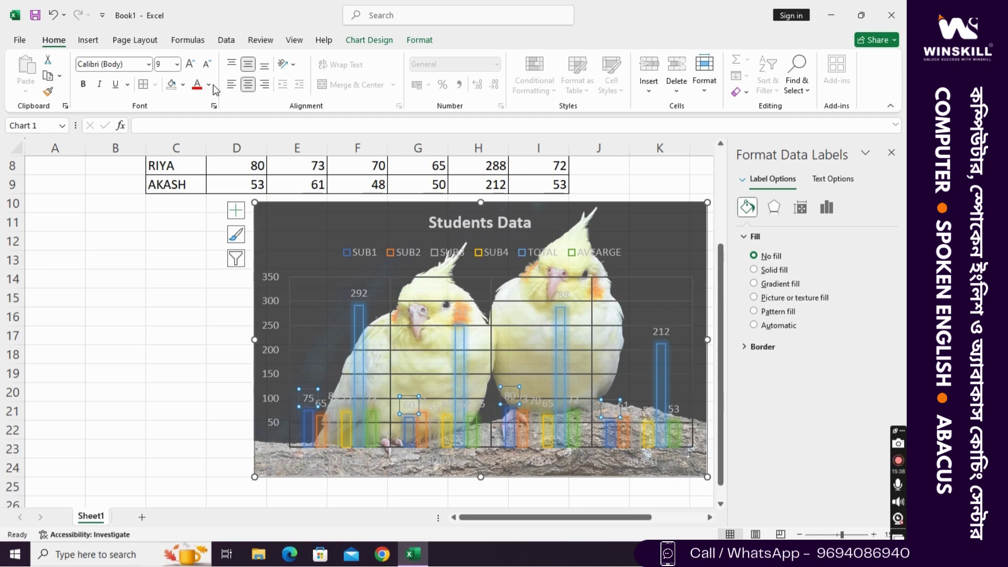
pyautogui.click(210, 85)
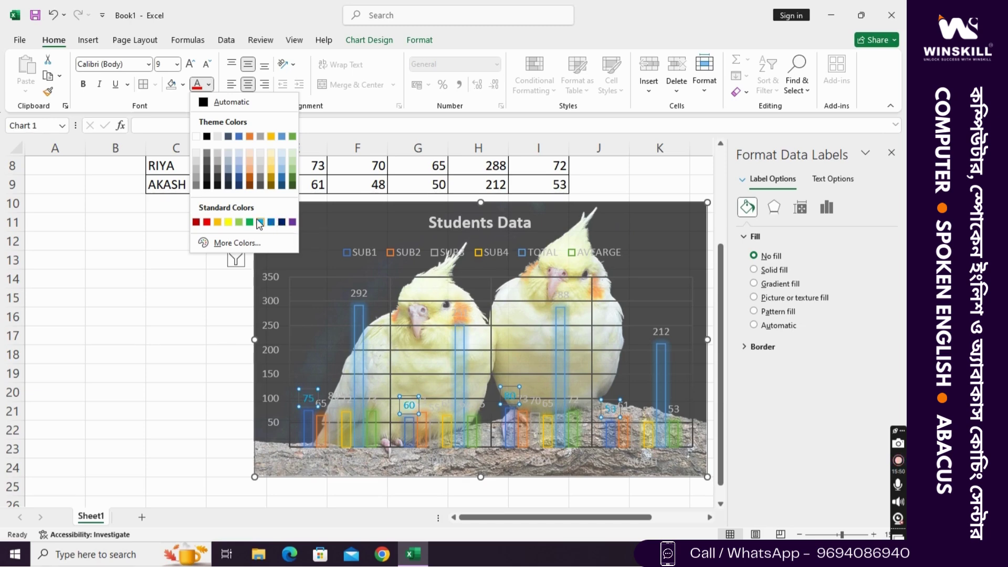
pyautogui.click(195, 137)
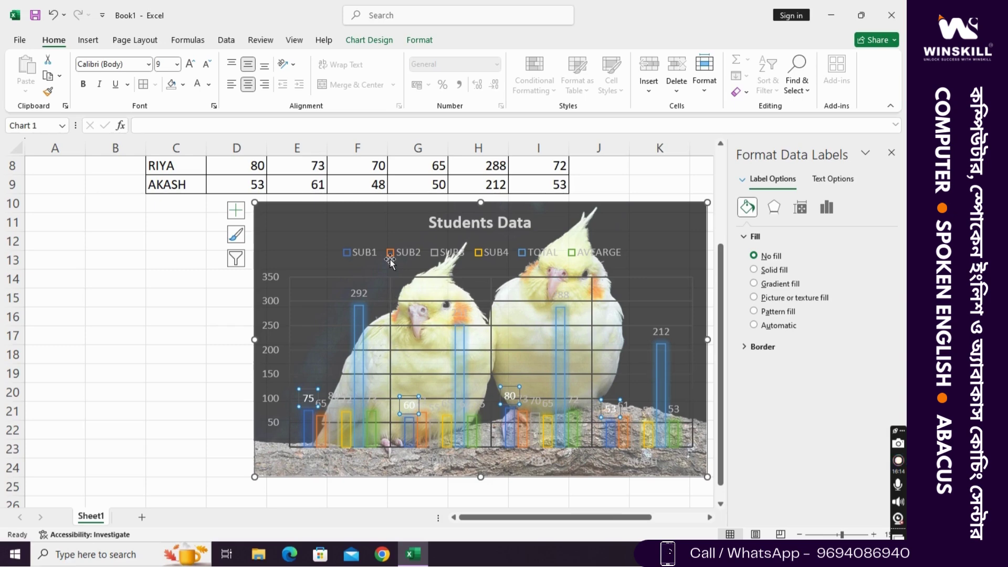
# Set the font colour of the chart legend to the standard purple.
pyautogui.click(499, 251)
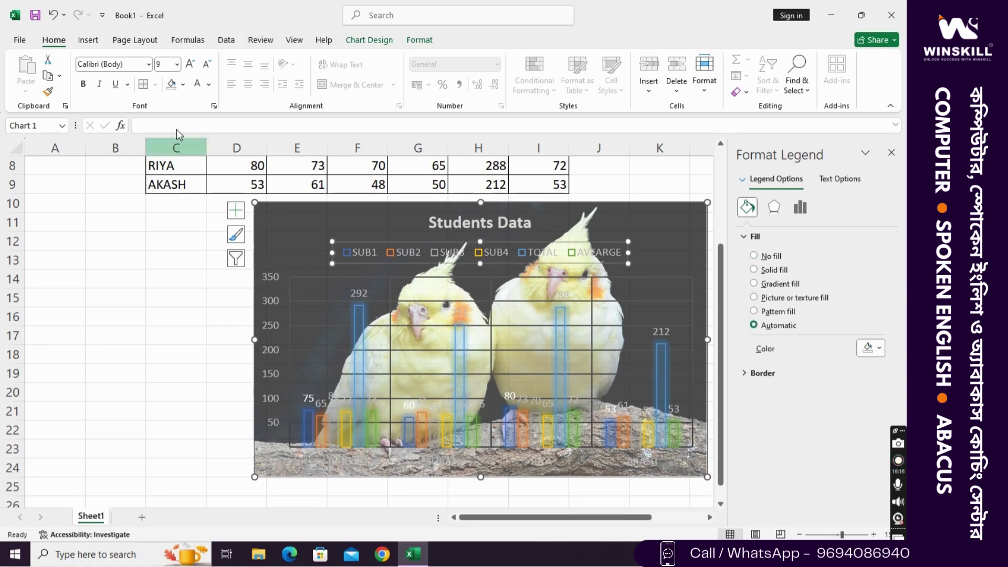
pyautogui.click(210, 84)
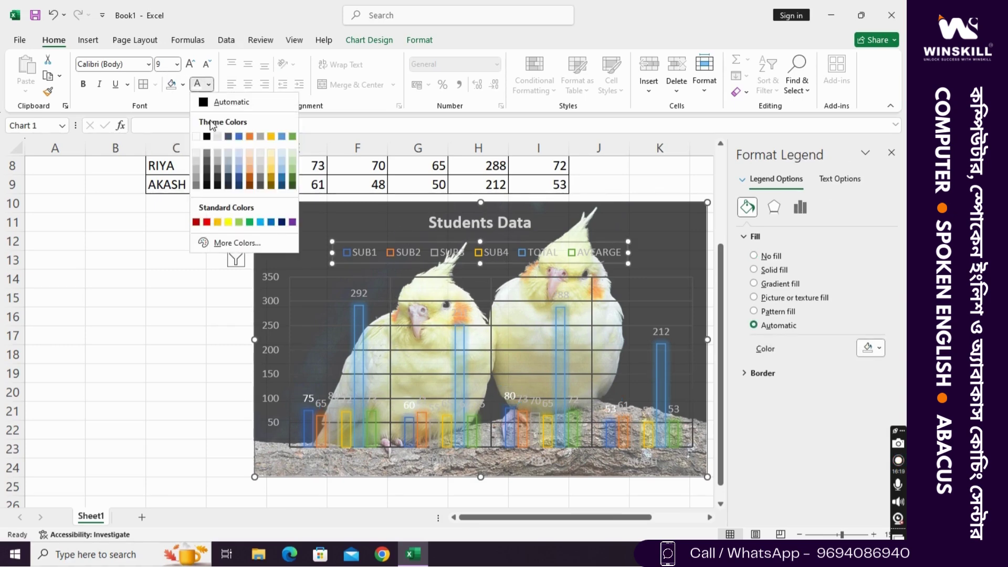
pyautogui.click(292, 223)
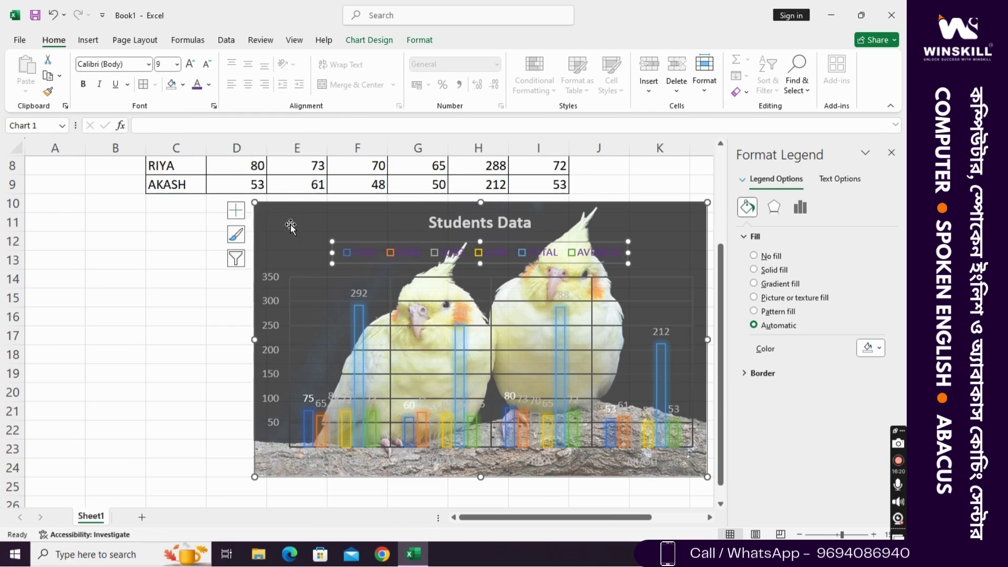
# Set the chart legend's font colour to white and remove its background fill.
pyautogui.click(209, 85)
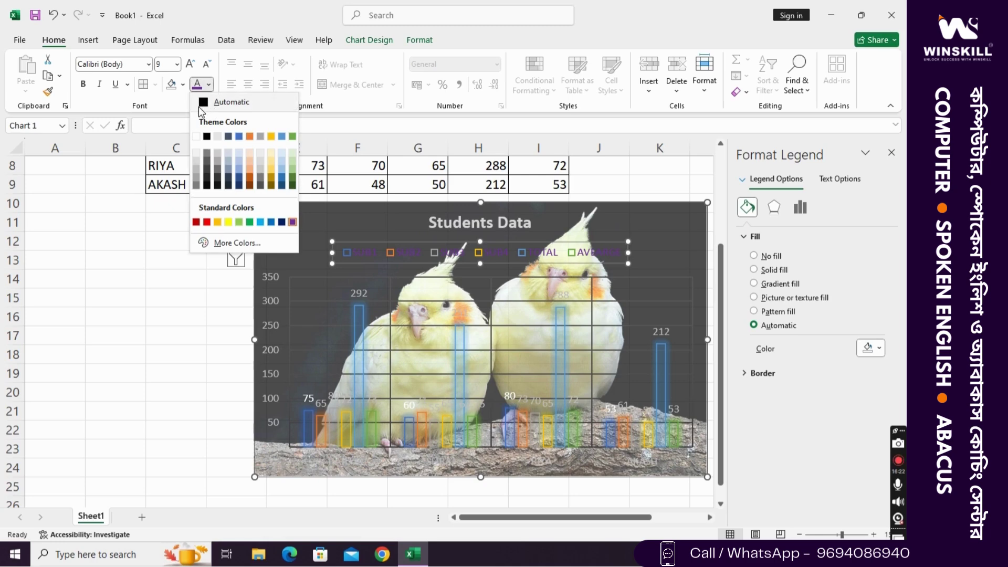
pyautogui.click(199, 138)
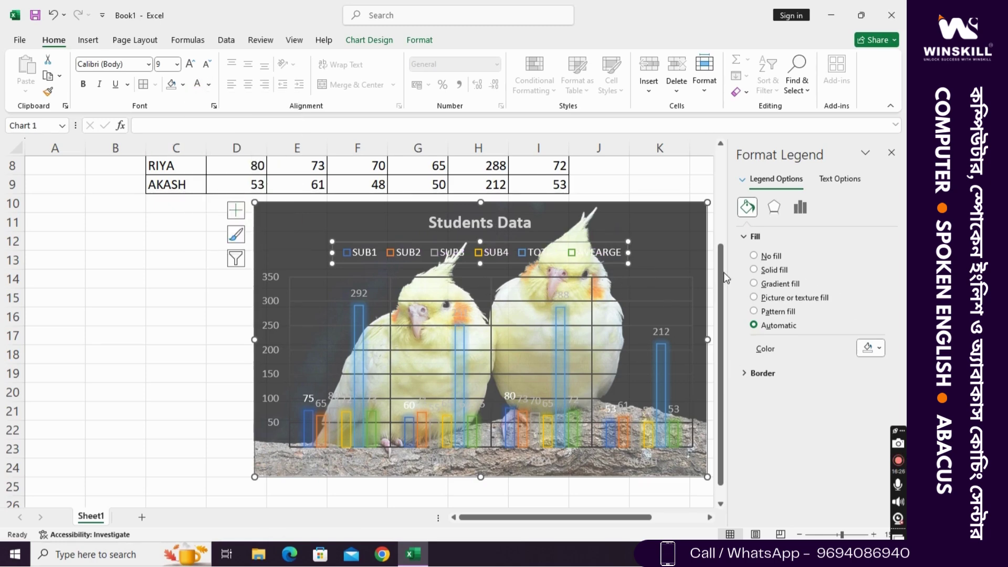
pyautogui.click(754, 255)
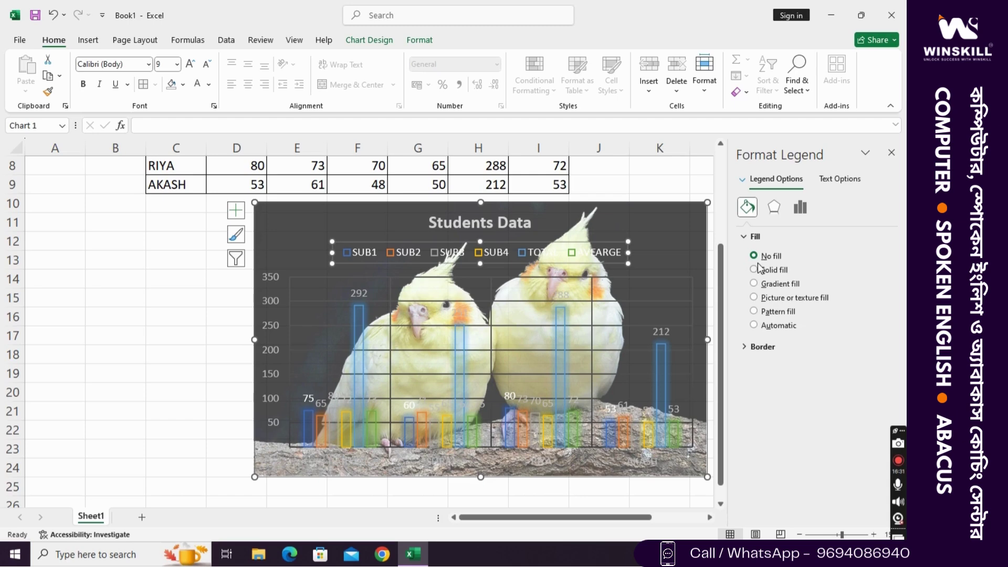
# Replace the chart area's picture background with a solid medium grey fill and close the formatting options.
pyautogui.click(683, 223)
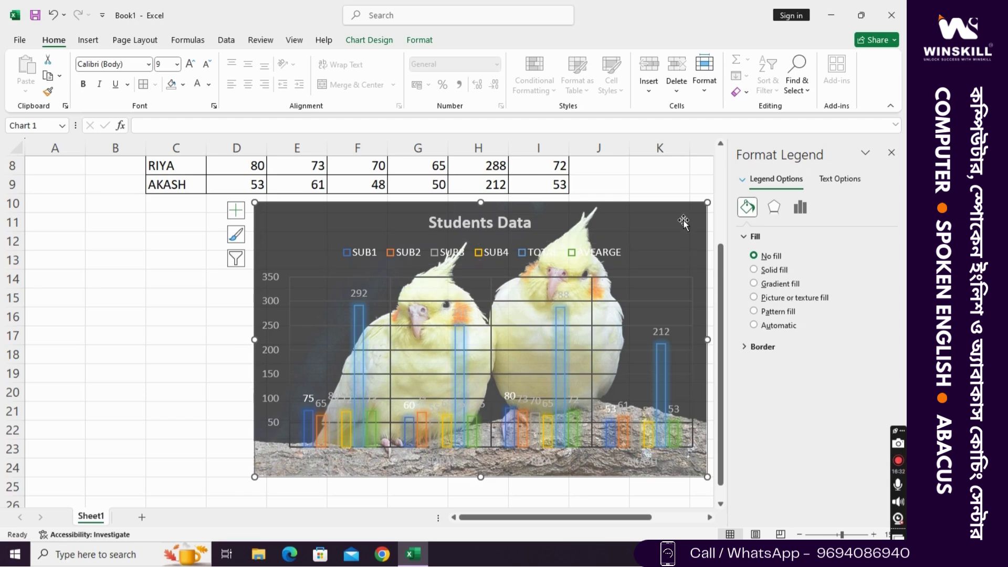
pyautogui.click(754, 256)
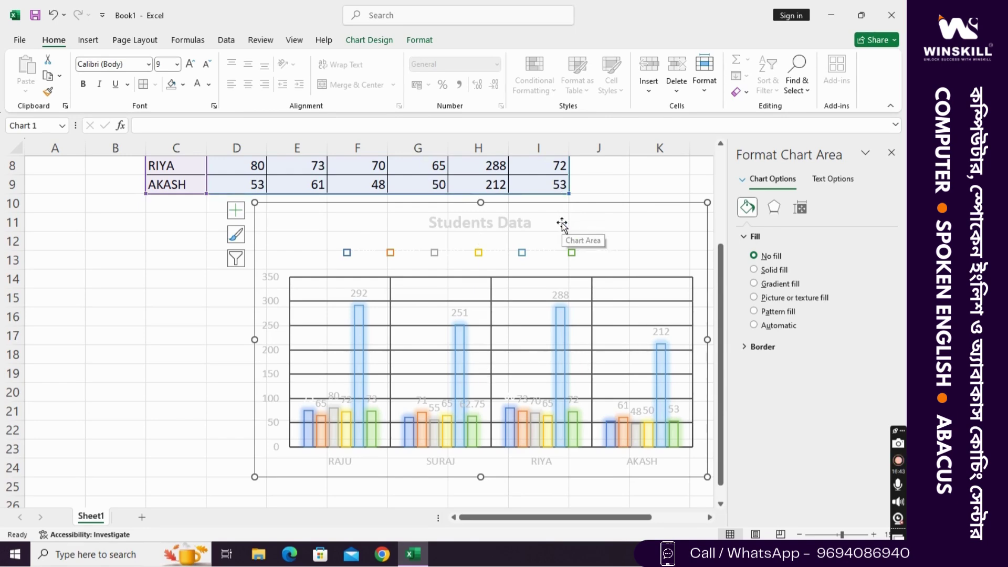
pyautogui.click(754, 269)
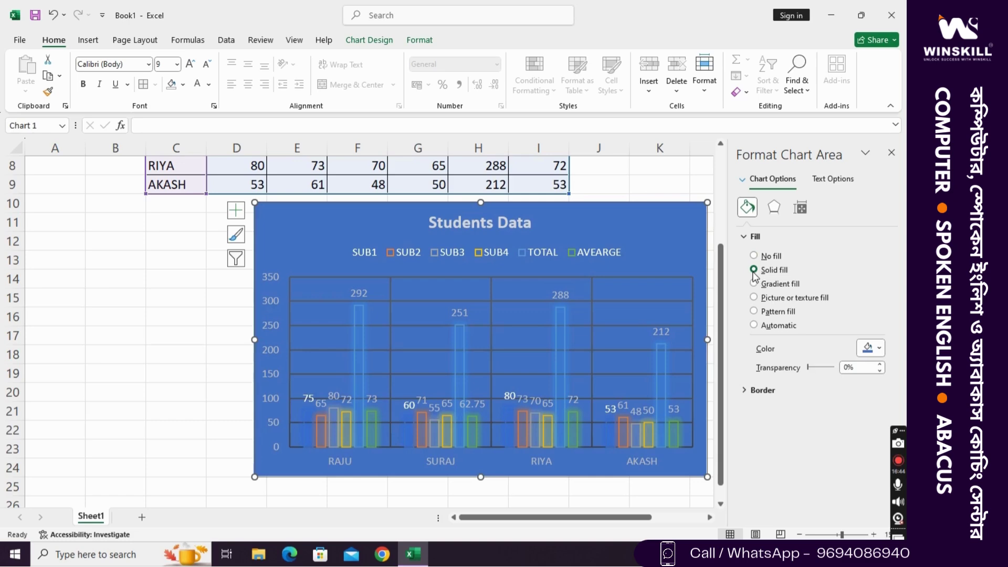
pyautogui.click(870, 347)
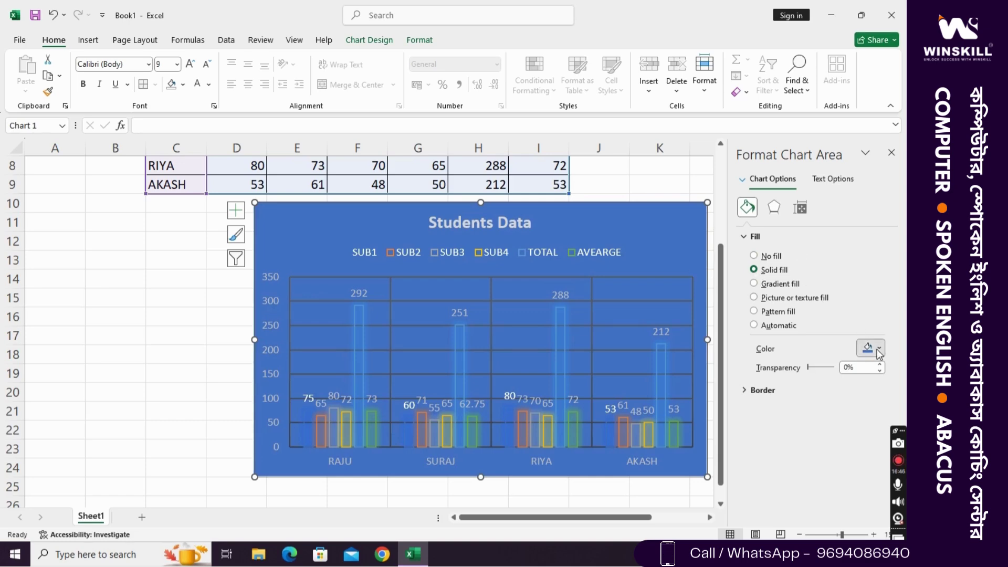
pyautogui.click(801, 407)
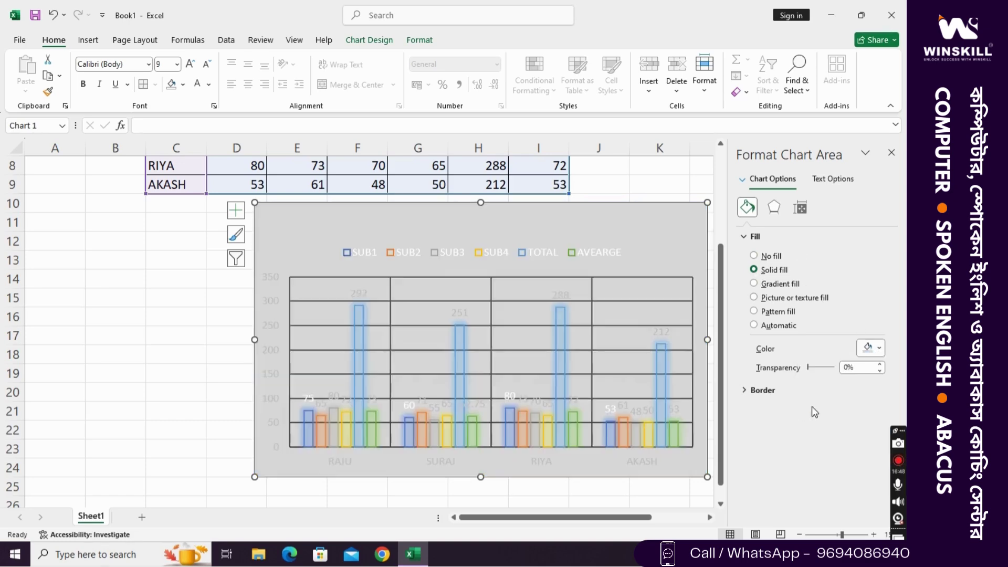
pyautogui.click(871, 348)
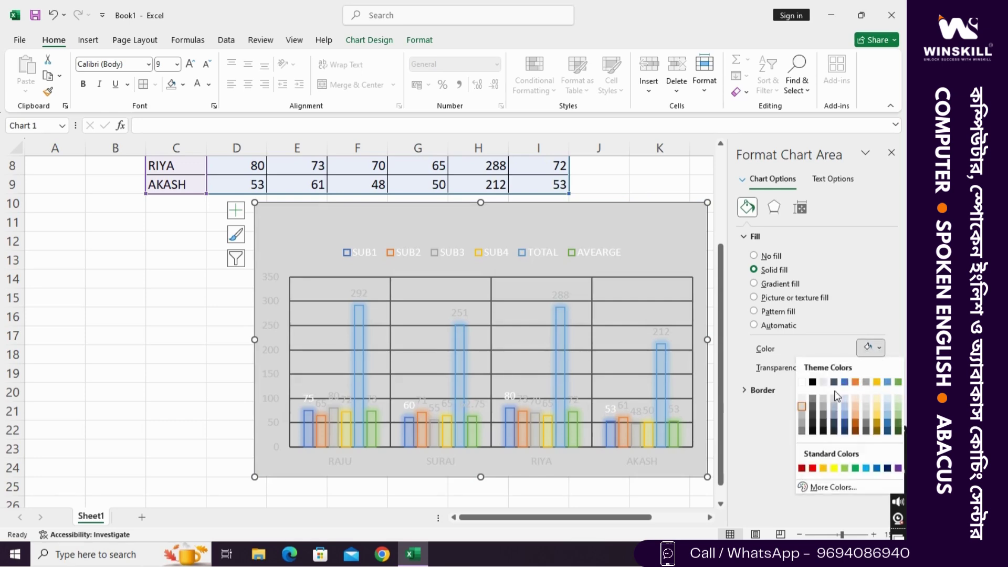
pyautogui.click(814, 408)
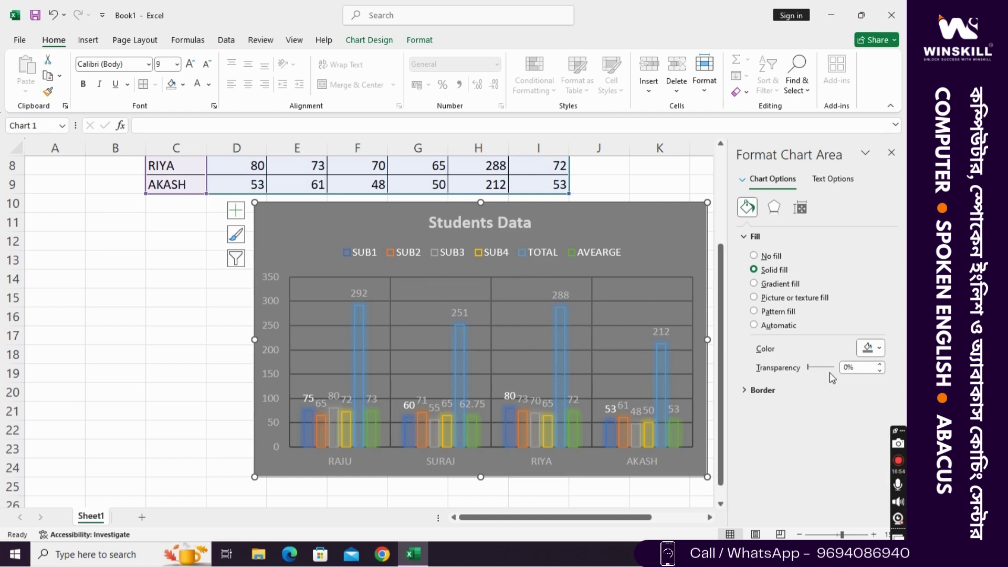
pyautogui.click(892, 156)
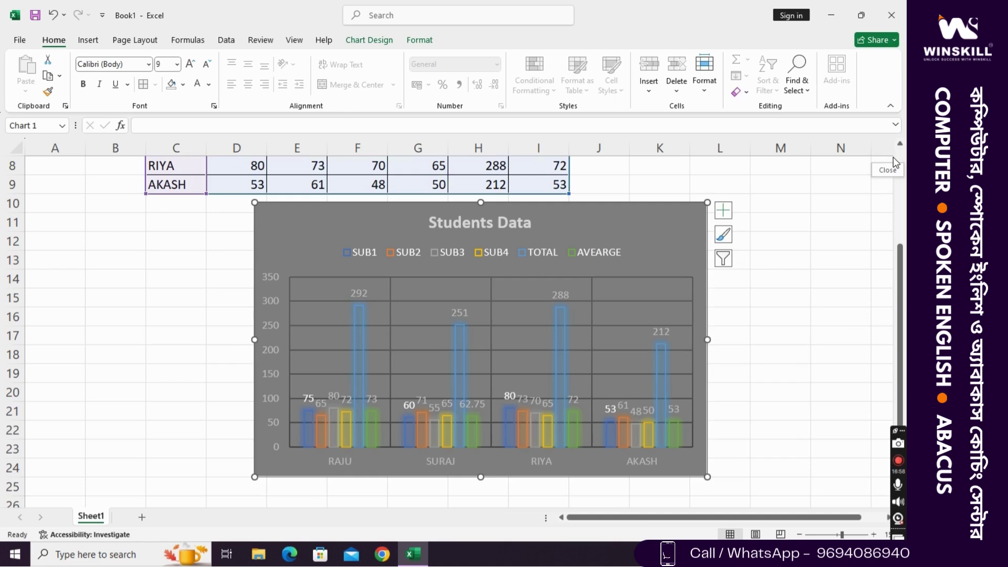
pyautogui.click(799, 295)
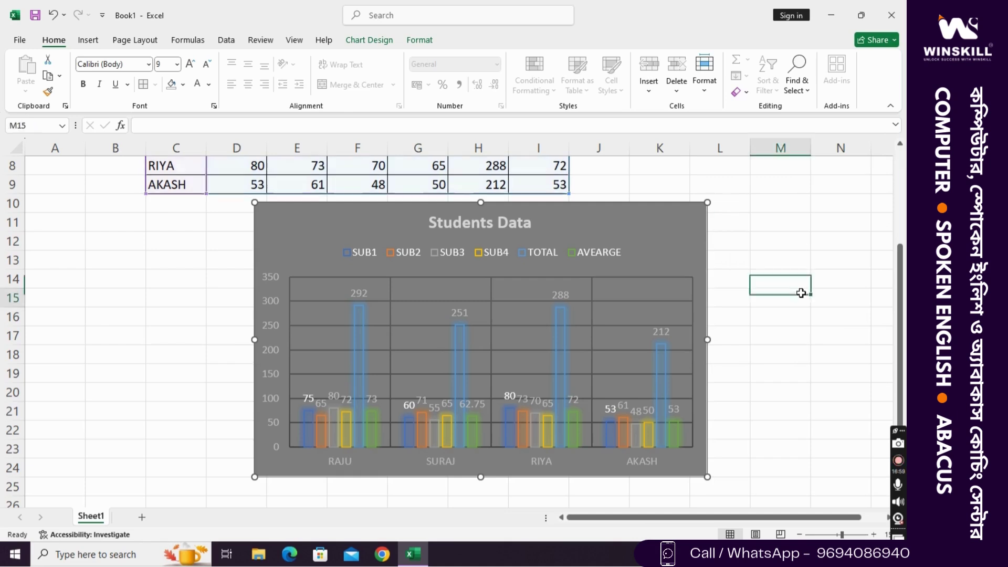
# Delete the Students Data chart from the worksheet and return to the marks table.
pyautogui.click(628, 218)
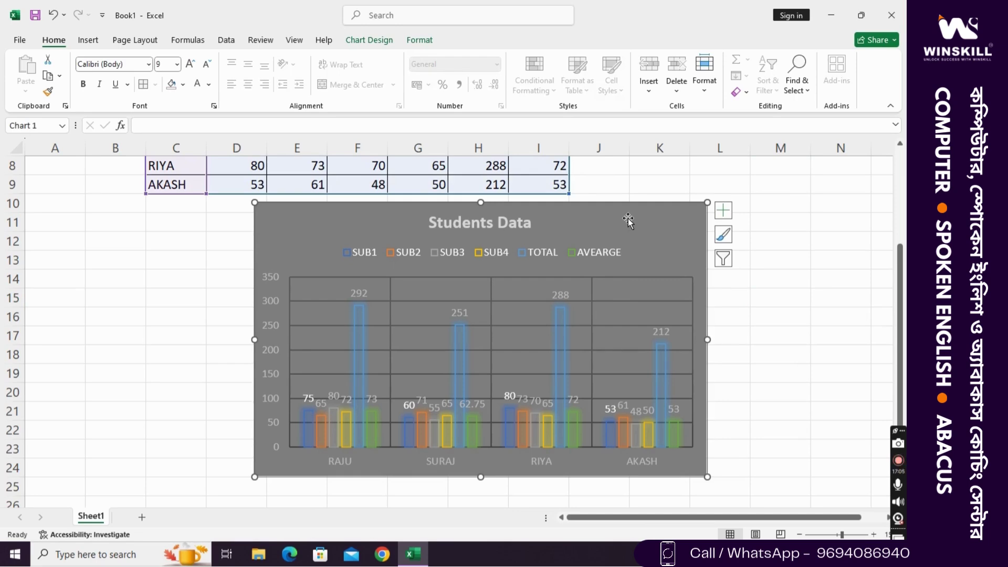
pyautogui.press('Delete')
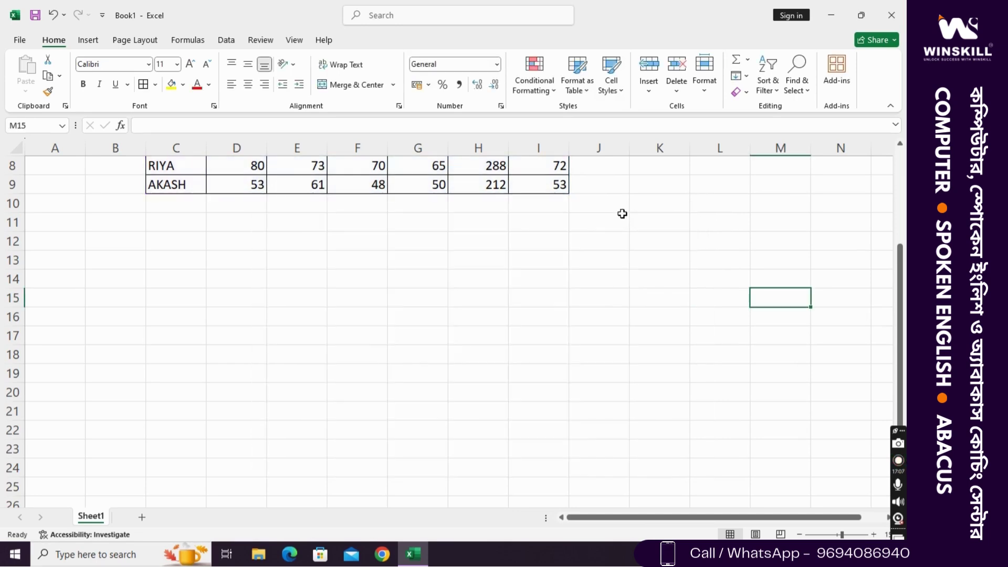
pyautogui.scroll(3, 604, 281)
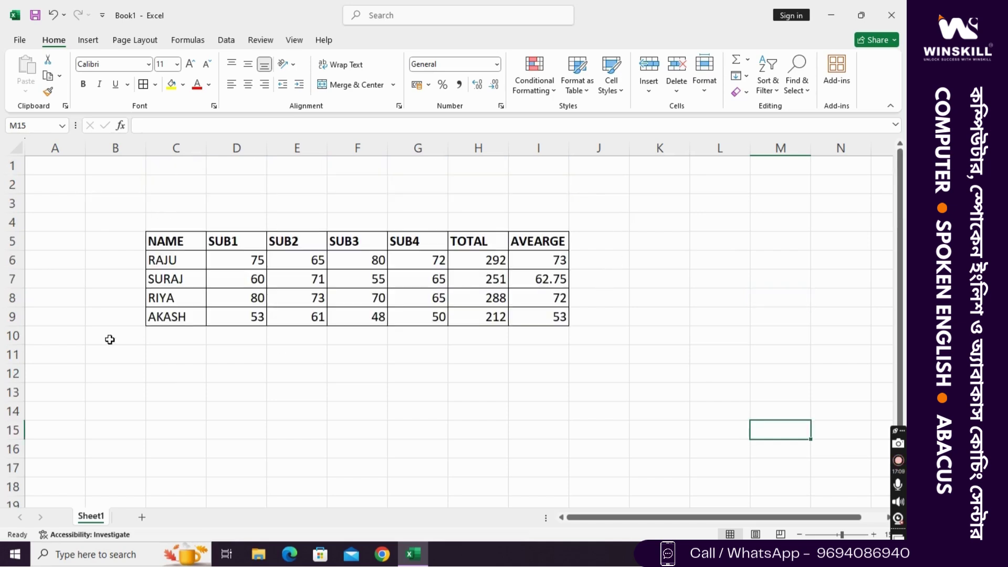
pyautogui.click(535, 375)
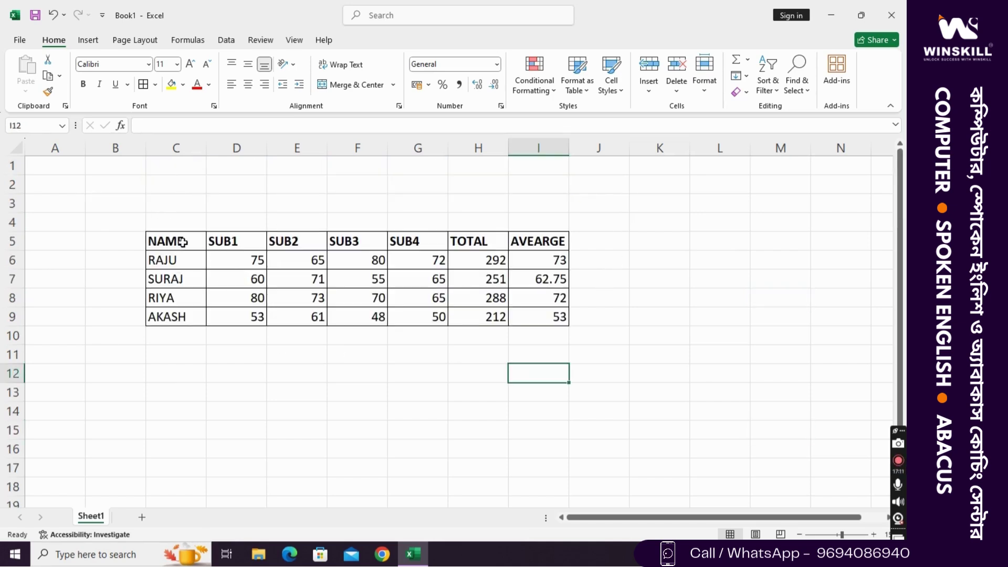
# Apply the Accent2 cell style to the table's header row, C5:I5.
pyautogui.moveTo(158, 239); pyautogui.dragTo(552, 239)
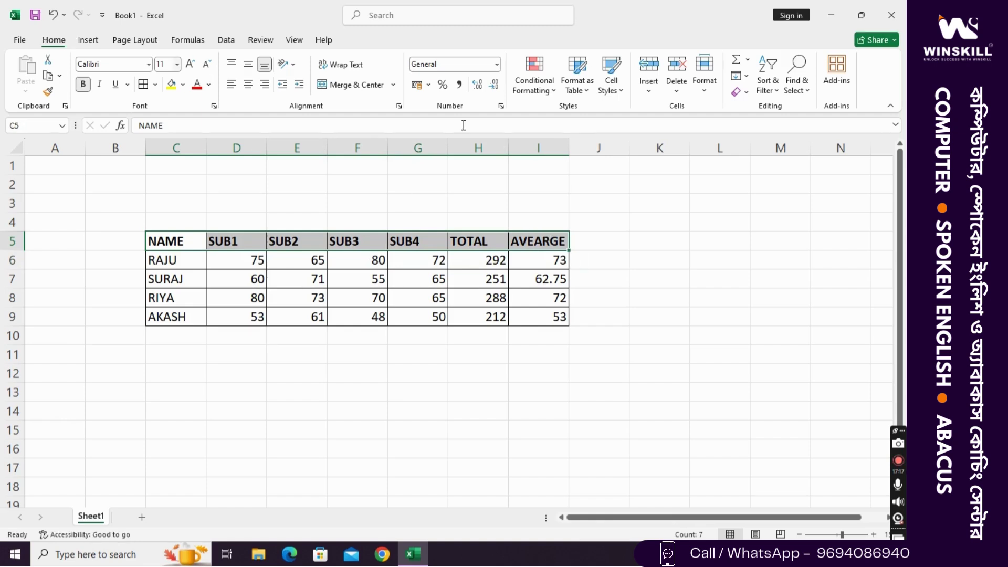
pyautogui.click(624, 91)
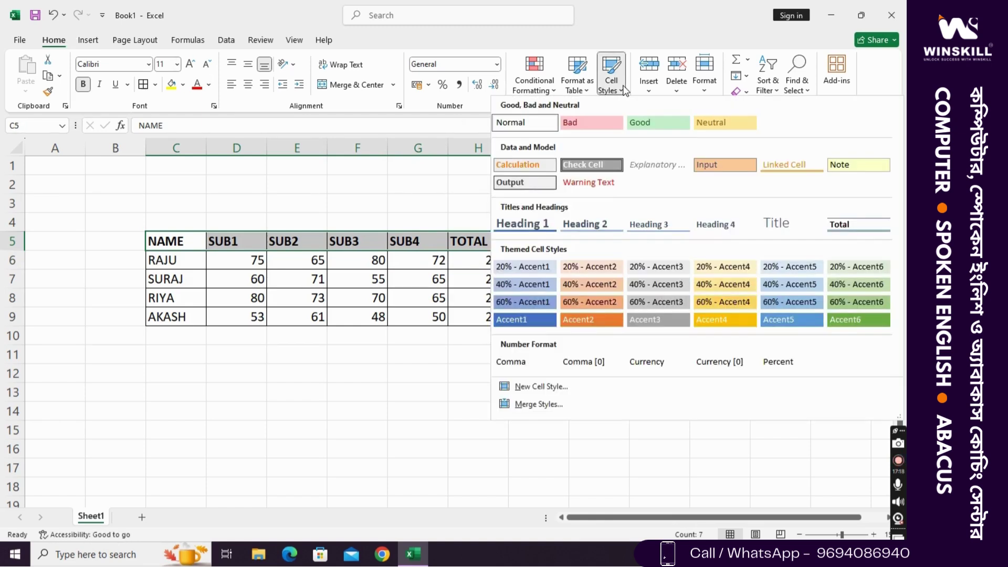
pyautogui.click(591, 316)
pyautogui.click(539, 366)
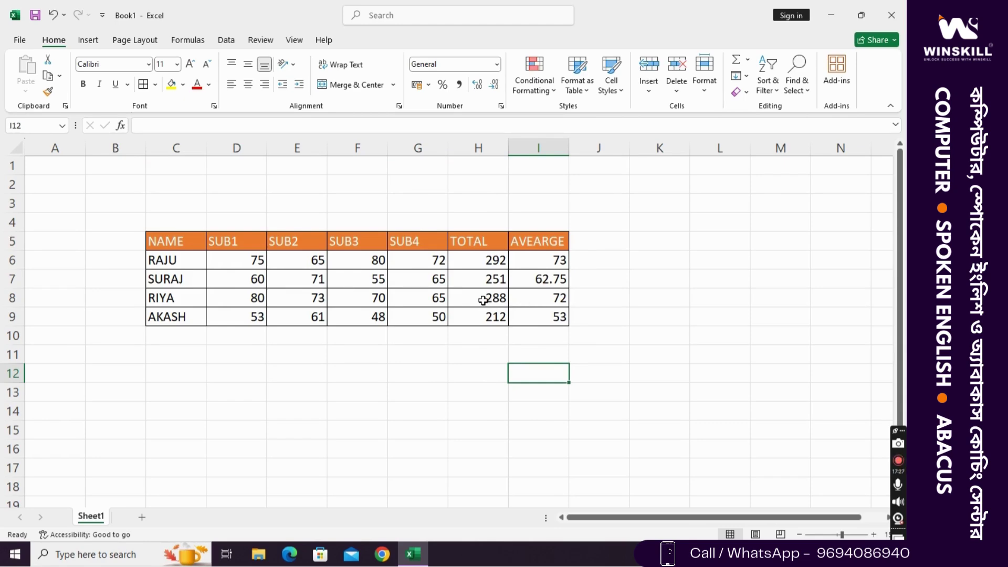
# Apply the Bad cell style to AKASH's SUB3 mark in cell F9.
pyautogui.click(375, 318)
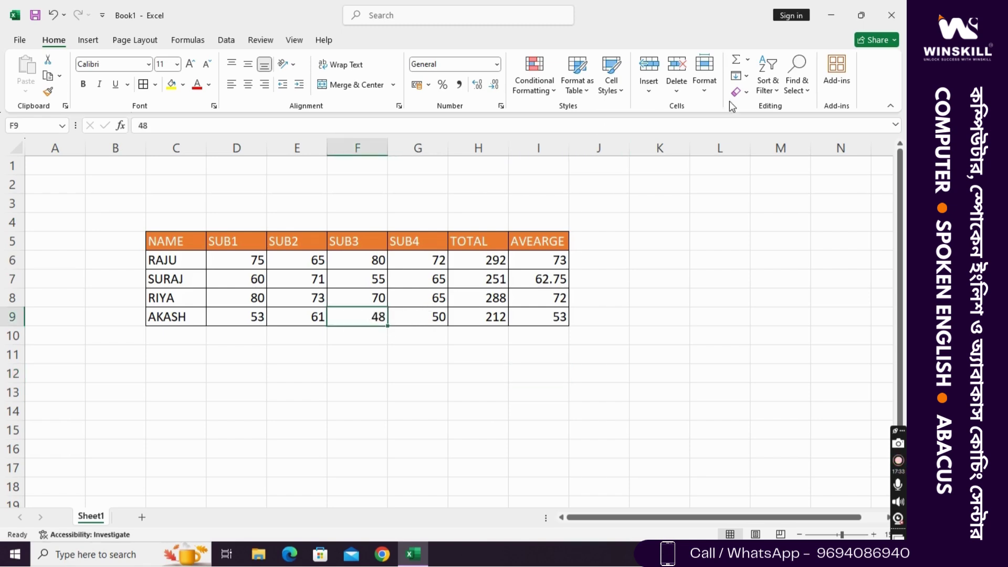
pyautogui.click(620, 93)
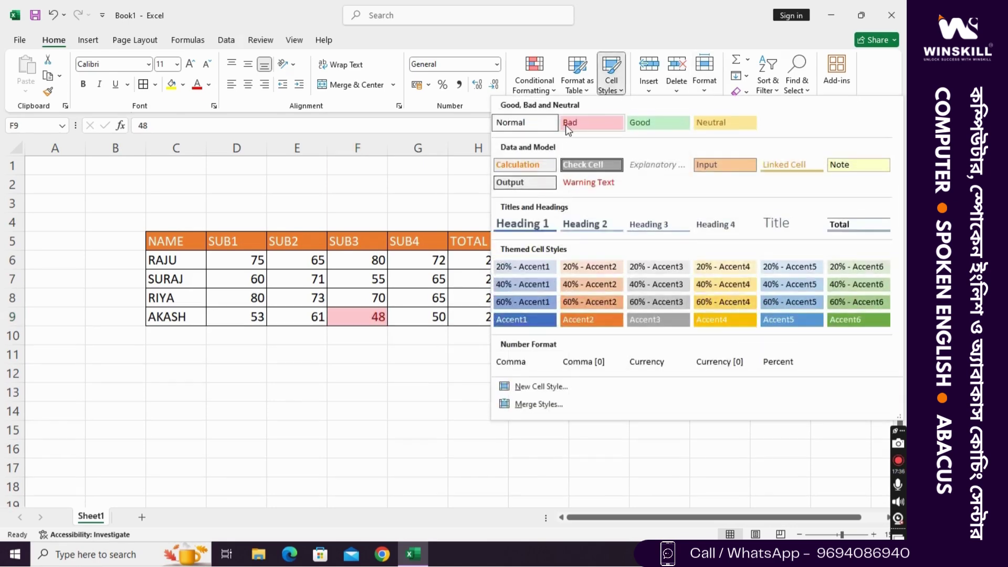
pyautogui.click(591, 122)
pyautogui.click(489, 344)
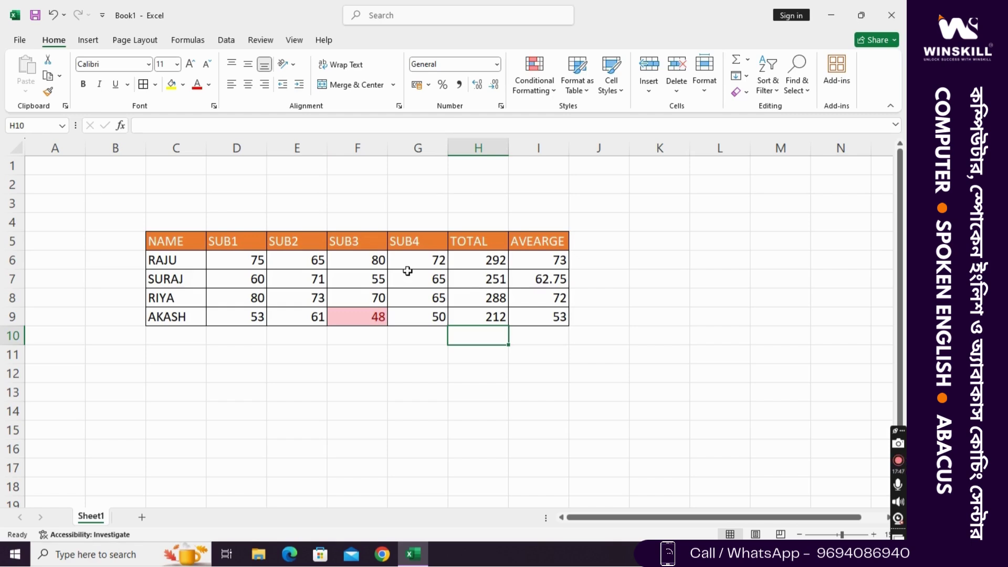
# Apply the Explanatory Text cell style to the marks, totals and averages in D6:I9.
pyautogui.click(619, 94)
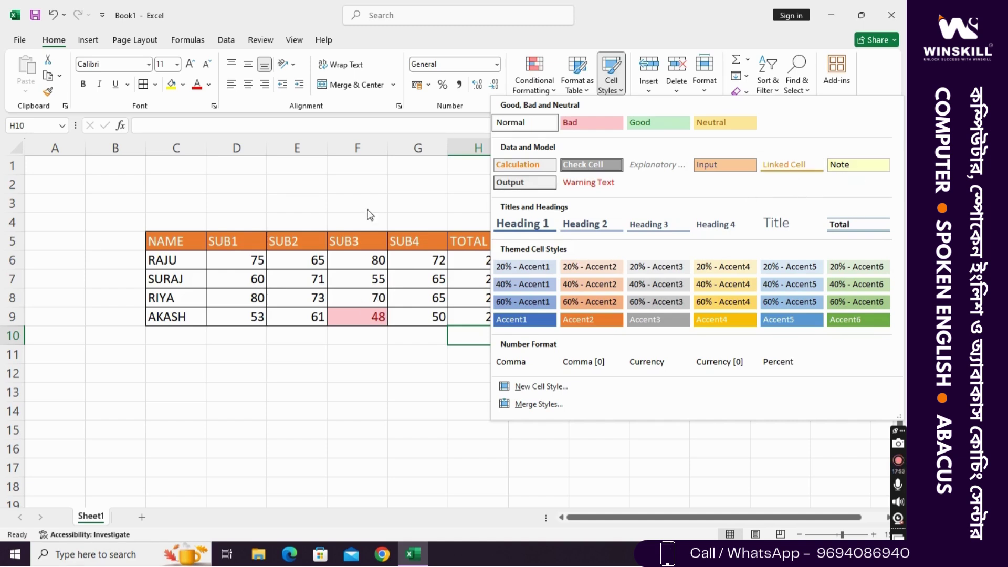
pyautogui.click(275, 281)
pyautogui.moveTo(229, 260); pyautogui.dragTo(531, 317)
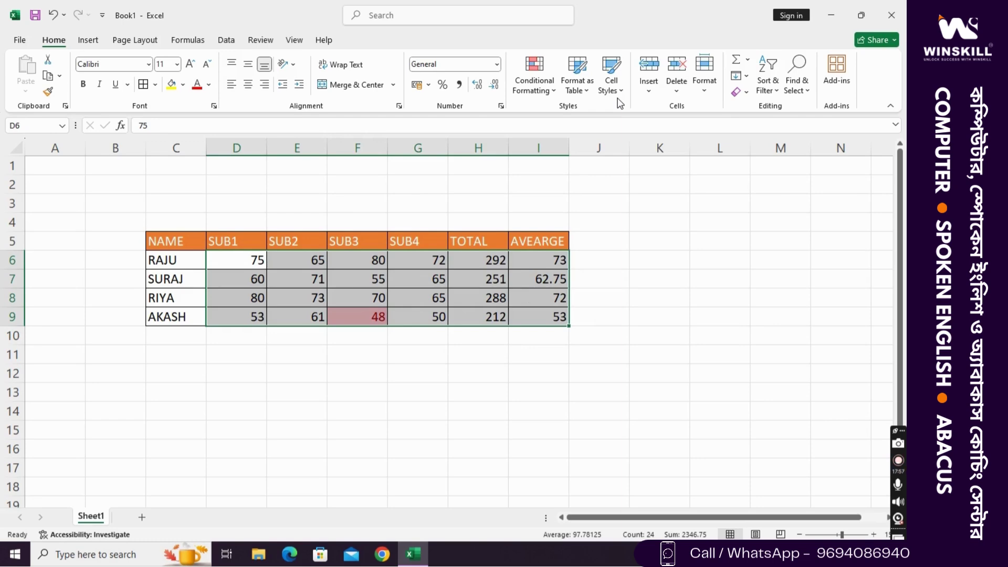
pyautogui.click(611, 79)
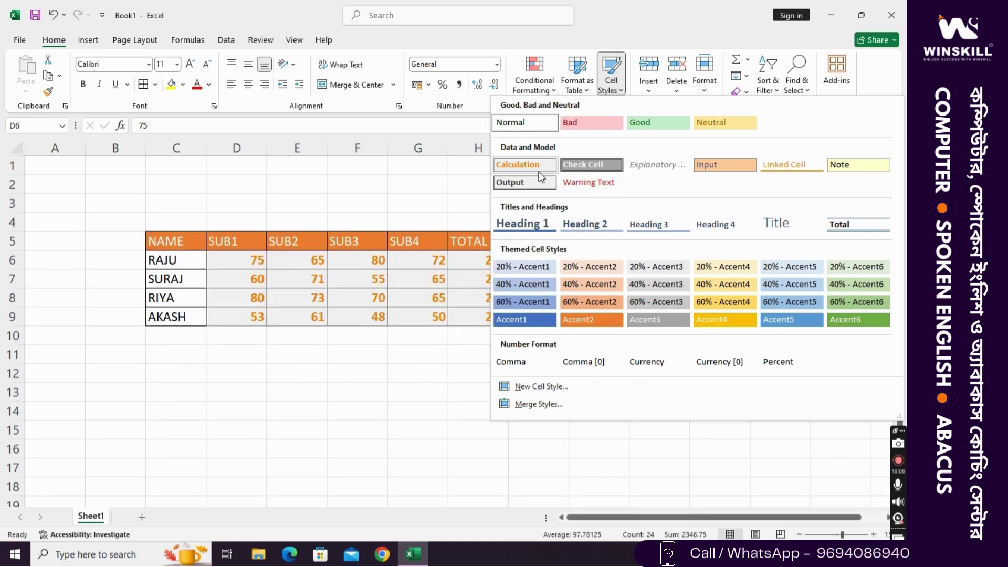
pyautogui.click(682, 166)
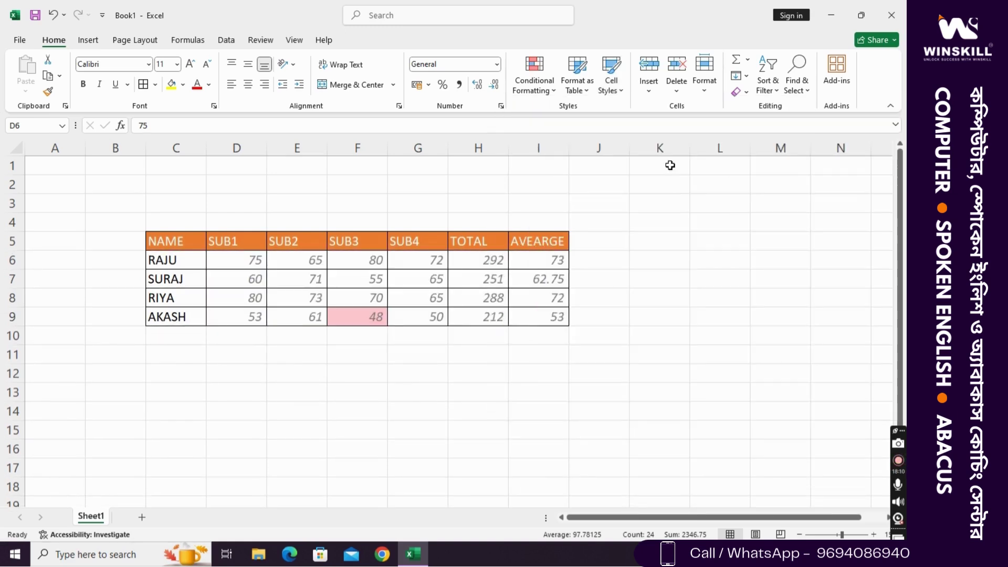
pyautogui.click(585, 397)
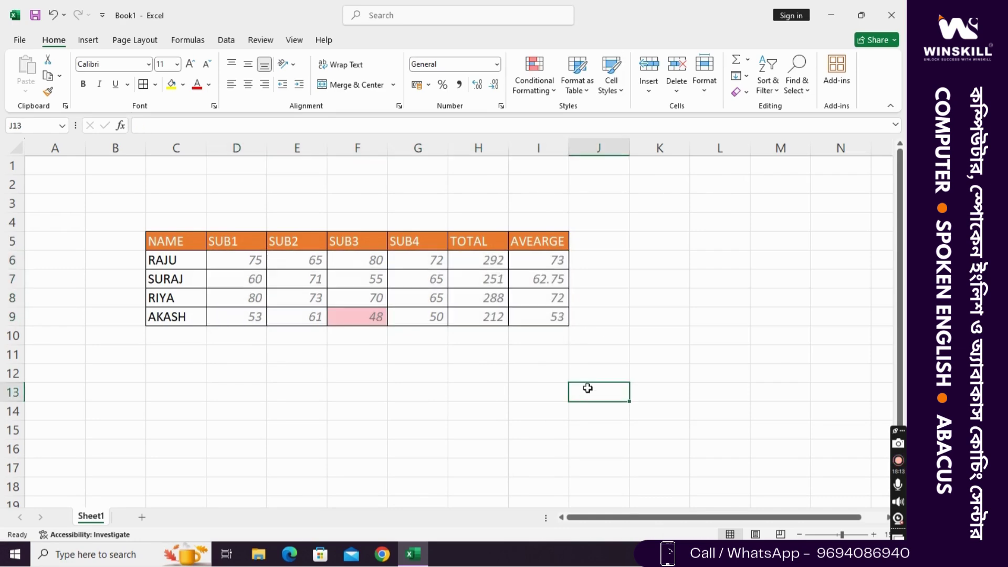